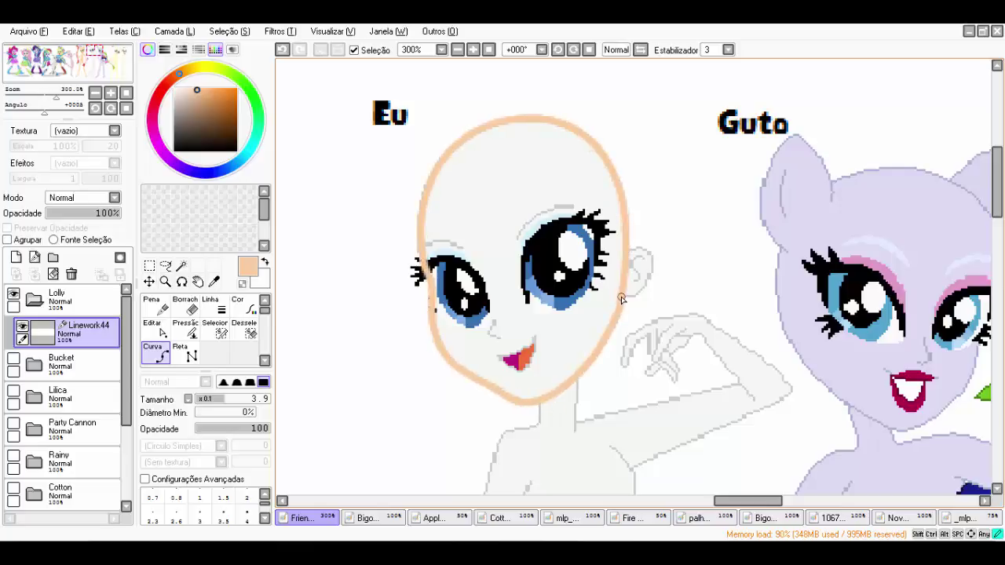
Refine the jaw curve and trace the neck, shoulder, lowered arm and flower-holding hand in peach, tapering the finger lines with pressure
{"action": "key", "text": "ctrl"}
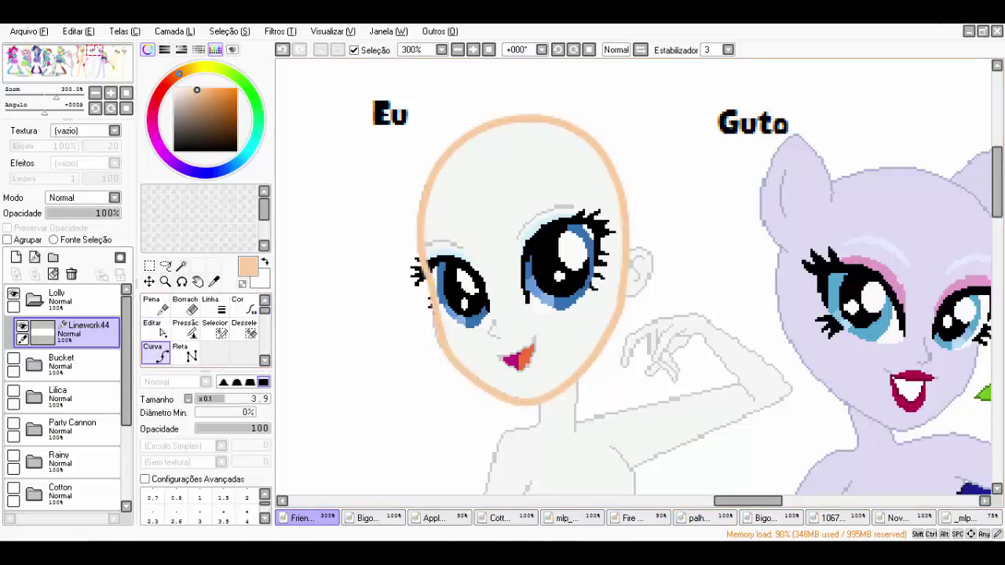
{"action": "scroll", "coordinate": [568, 233], "scroll_direction": "down", "scroll_amount": 5}
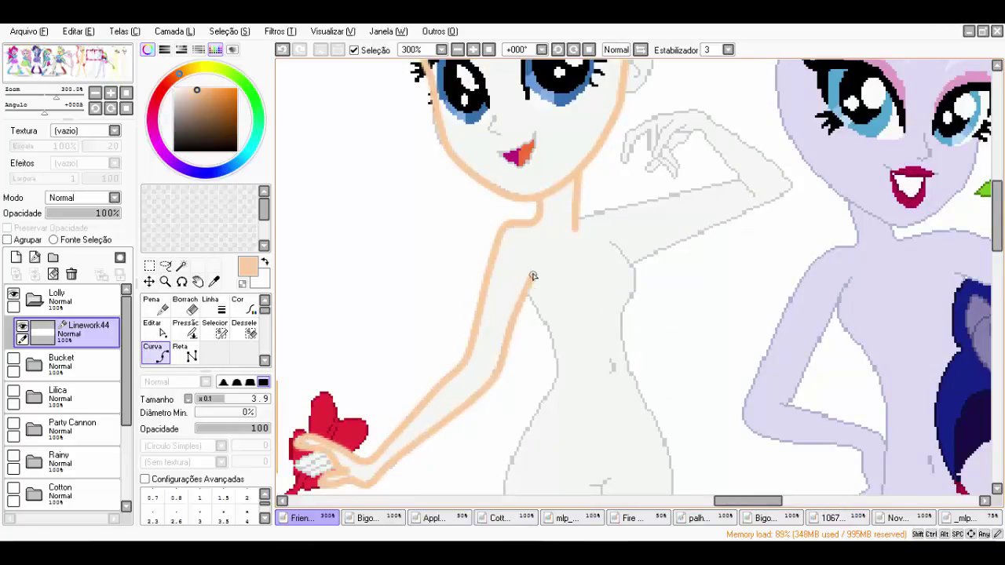
{"action": "key", "text": "ctrl"}
{"action": "scroll", "coordinate": [330, 432], "scroll_direction": "up", "scroll_amount": 3}
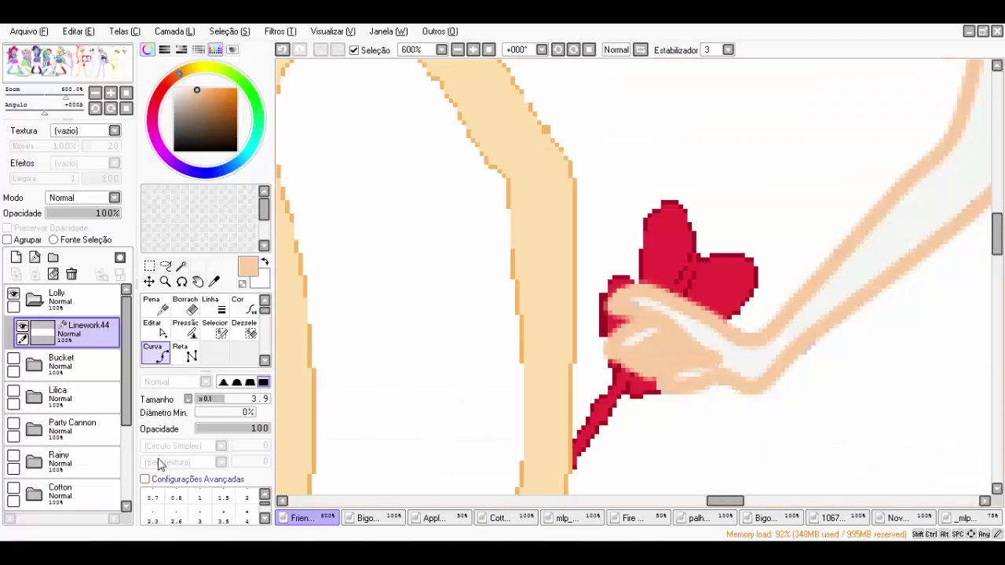
{"action": "key", "text": "ctrl+shift"}
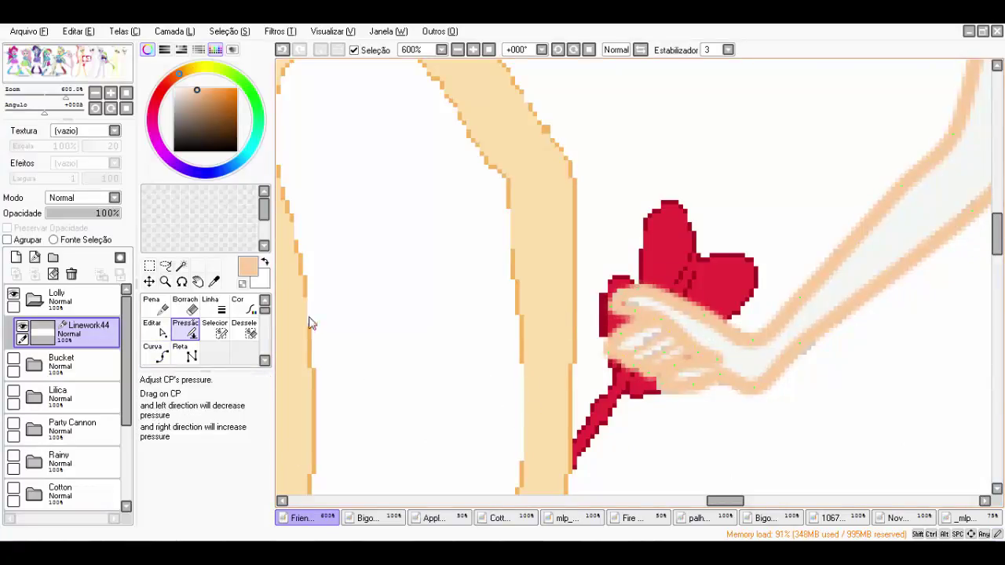
{"action": "key", "text": "ctrl"}
{"action": "scroll", "coordinate": [612, 377], "scroll_direction": "down", "scroll_amount": 2}
{"action": "scroll", "coordinate": [652, 369], "scroll_direction": "up", "scroll_amount": 5}
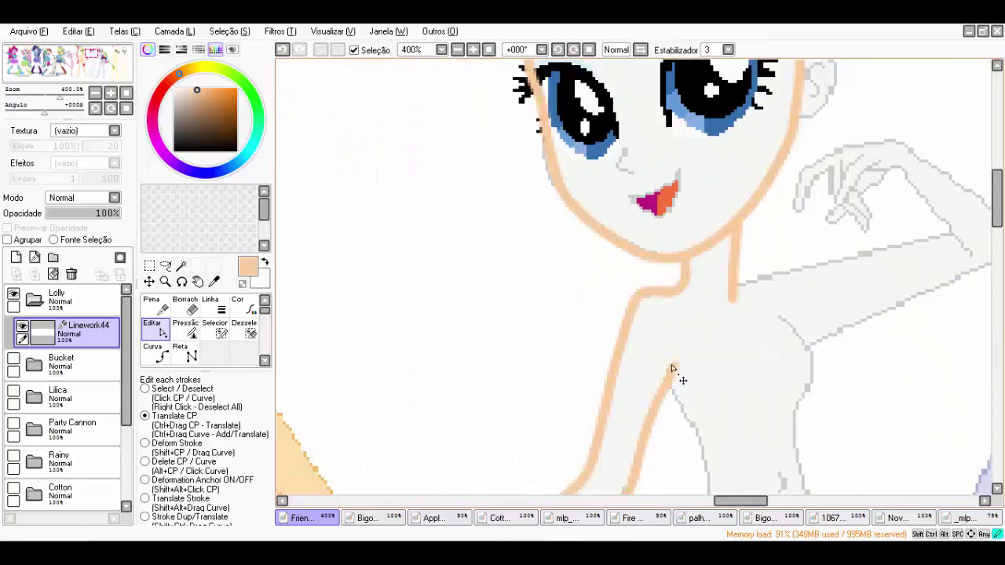
Trace the raised arm and its curled fingers with peach curves at size 3.9, reducing the pressure at the stroke ends
{"action": "left_click", "coordinate": [151, 353]}
{"action": "left_click", "coordinate": [731, 296]}
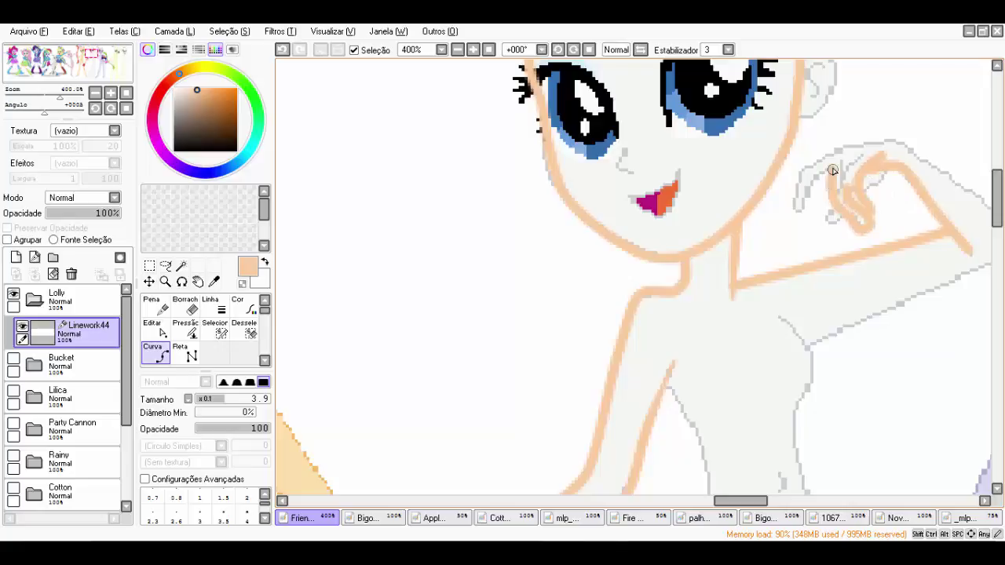
{"action": "left_click_drag", "start_coordinate": [971, 191], "coordinate": [826, 180]}
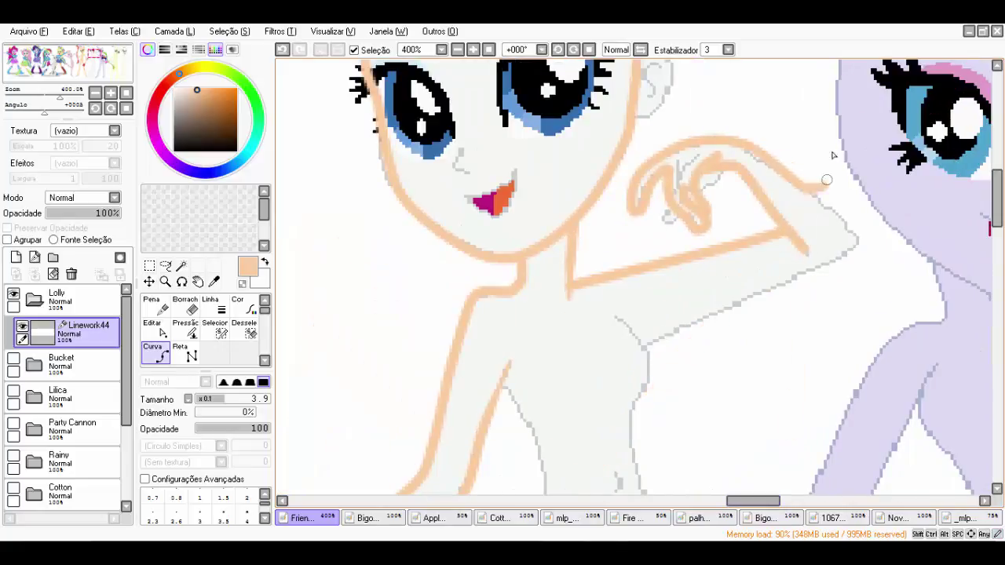
{"action": "scroll", "coordinate": [668, 200], "scroll_direction": "up", "scroll_amount": 2}
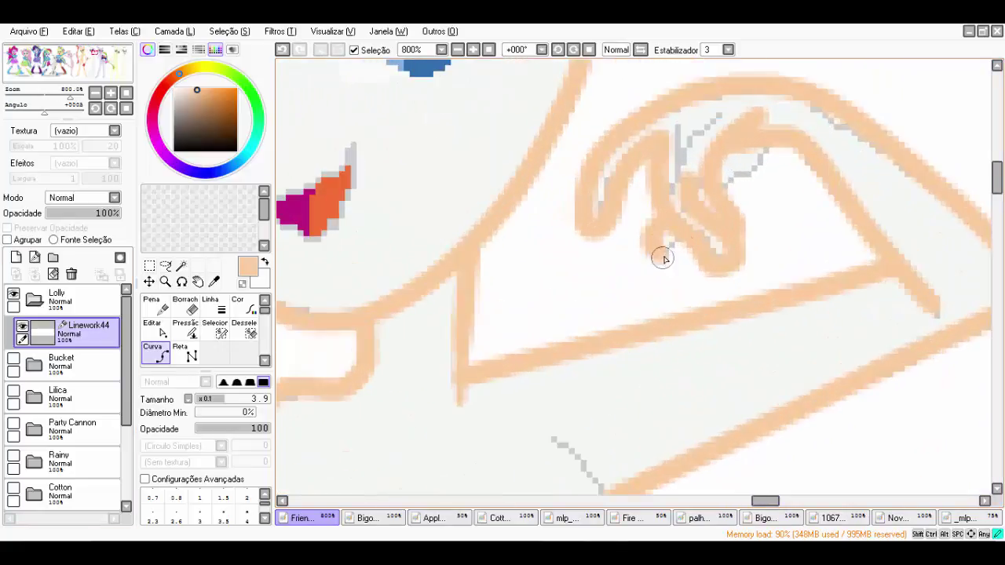
{"action": "left_click", "coordinate": [185, 328]}
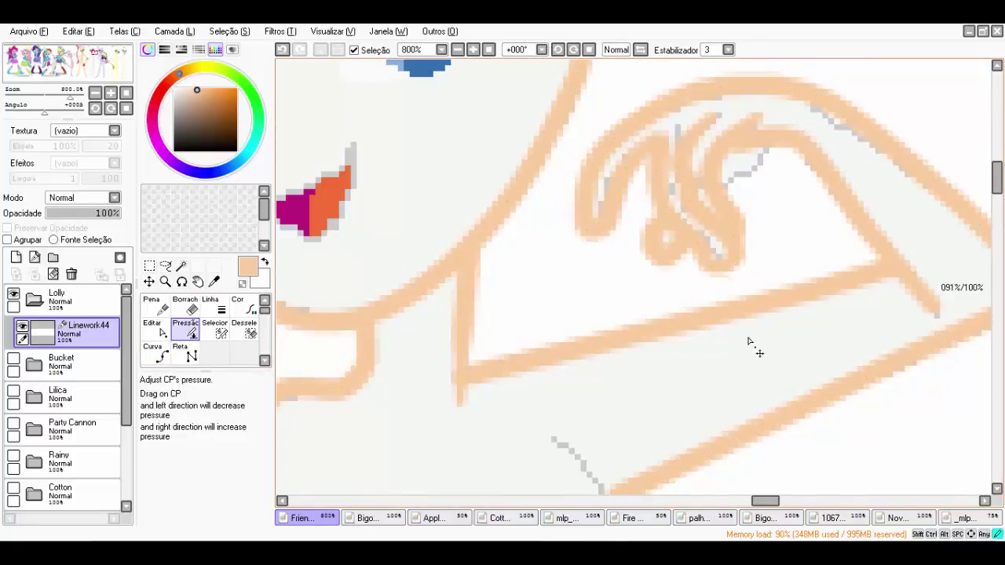
{"action": "scroll", "coordinate": [714, 226], "scroll_direction": "down", "scroll_amount": 3}
Trace both sides of the torso and the outer contours of both legs in peach, with a cuff line across each shin
{"action": "key", "text": "c"}
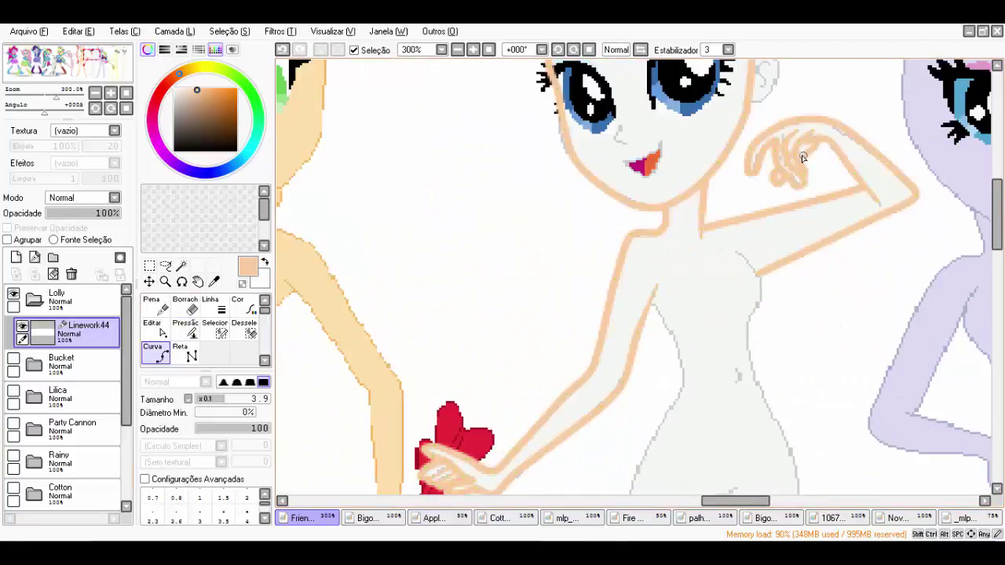
{"action": "left_click_drag", "start_coordinate": [996, 246], "coordinate": [996, 267]}
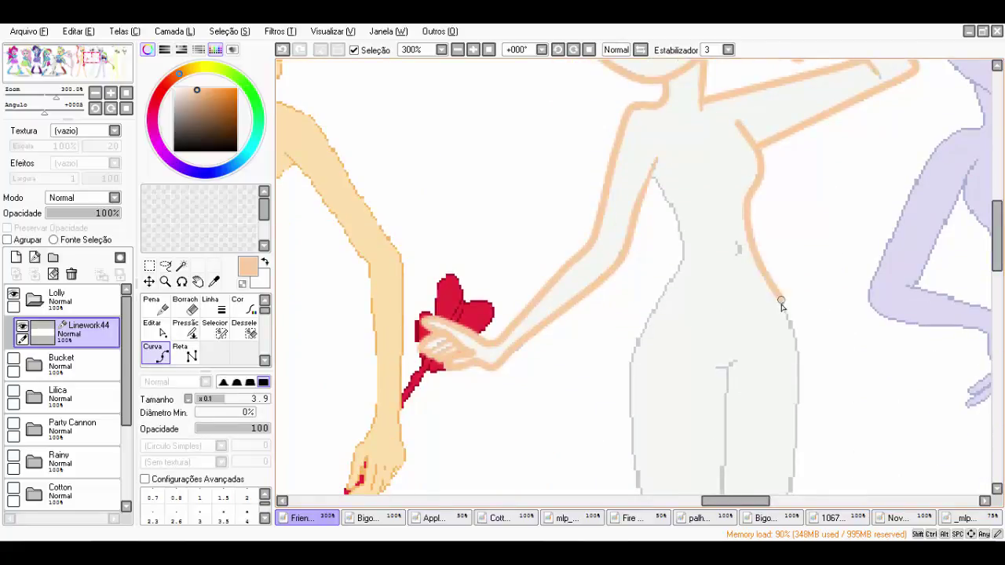
{"action": "scroll", "coordinate": [777, 315], "scroll_direction": "down", "scroll_amount": 3}
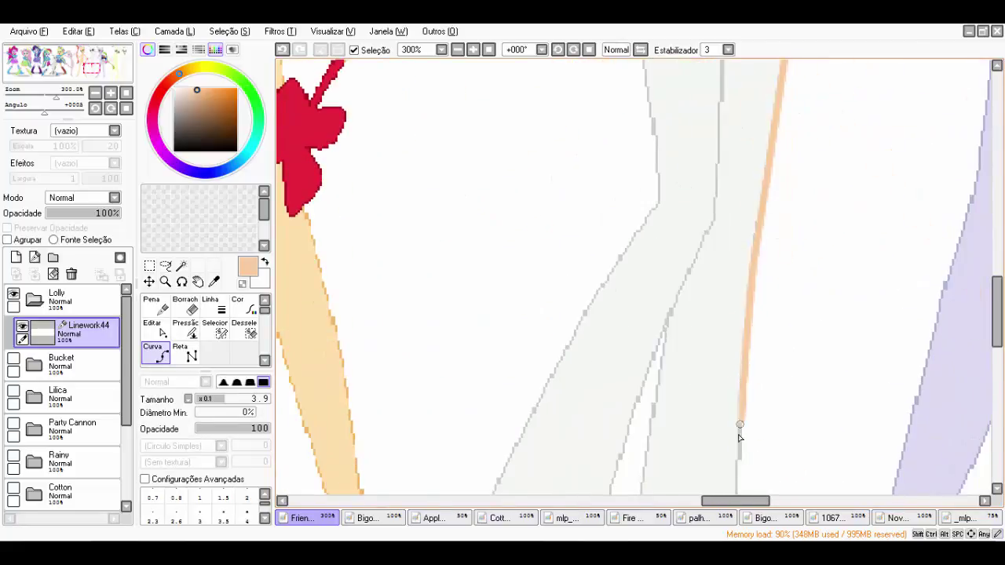
{"action": "scroll", "coordinate": [723, 256], "scroll_direction": "down", "scroll_amount": 3}
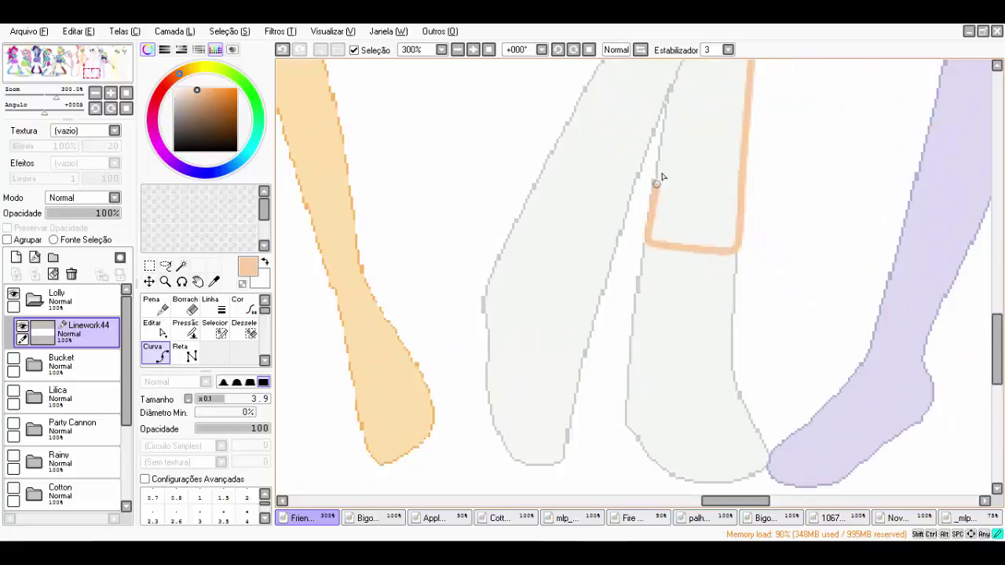
{"action": "scroll", "coordinate": [579, 103], "scroll_direction": "up", "scroll_amount": 4}
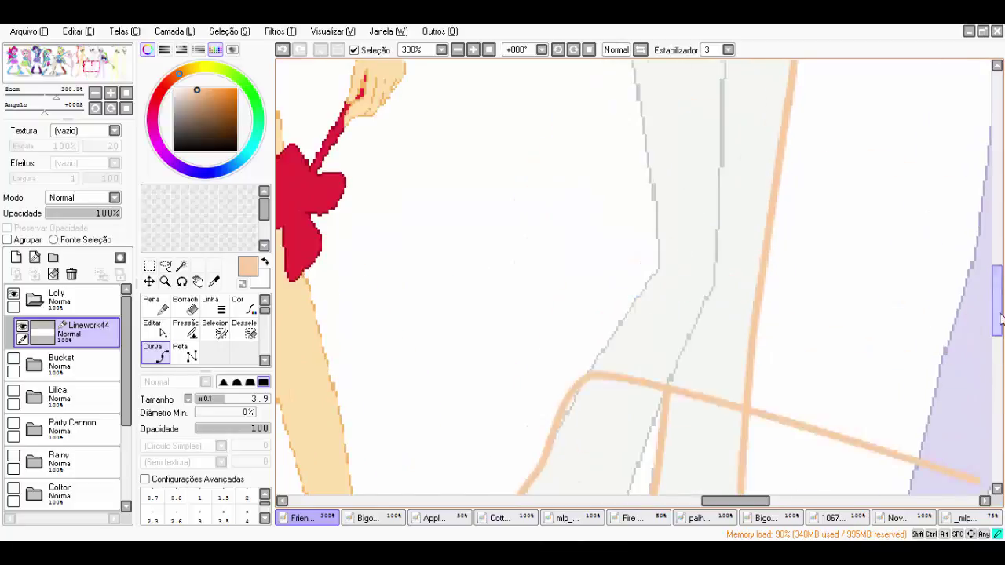
{"action": "scroll", "coordinate": [647, 238], "scroll_direction": "up", "scroll_amount": 4}
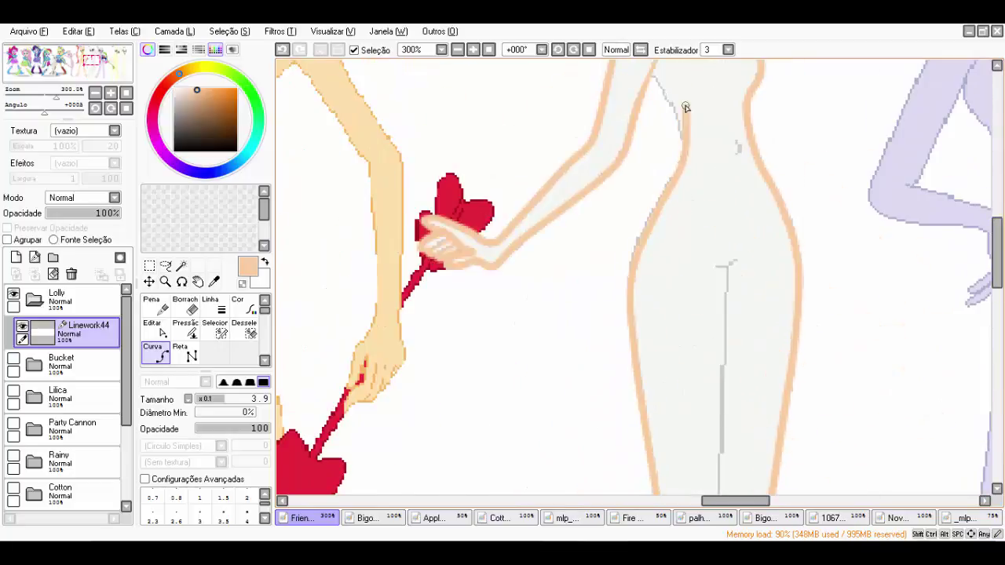
{"action": "key", "text": "p"}
Trace the inner leg line from the crotch down to the cuff of the bent leg with a peach curve
{"action": "key", "text": "c"}
{"action": "scroll", "coordinate": [721, 314], "scroll_direction": "down", "scroll_amount": 5}
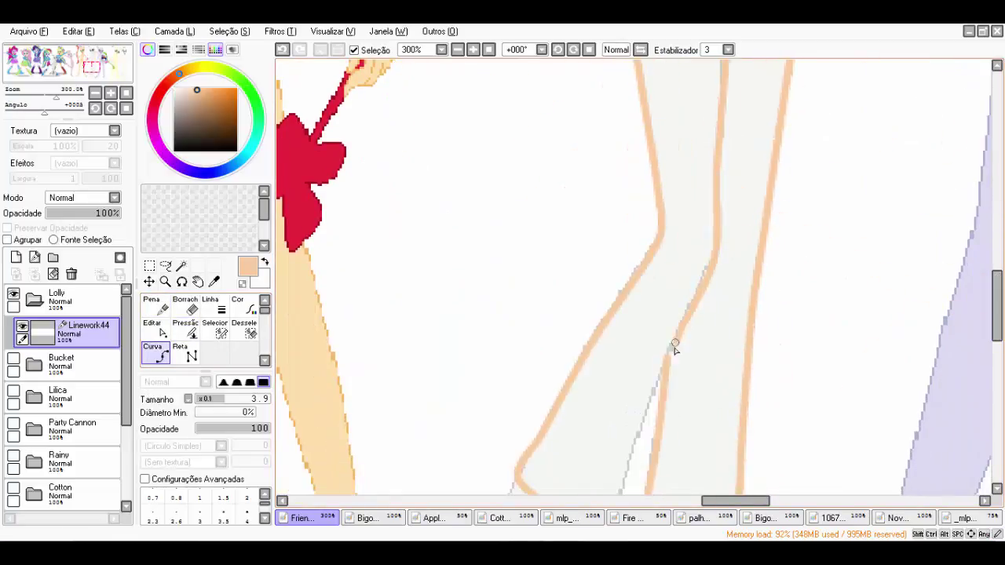
{"action": "scroll", "coordinate": [666, 359], "scroll_direction": "down", "scroll_amount": 3}
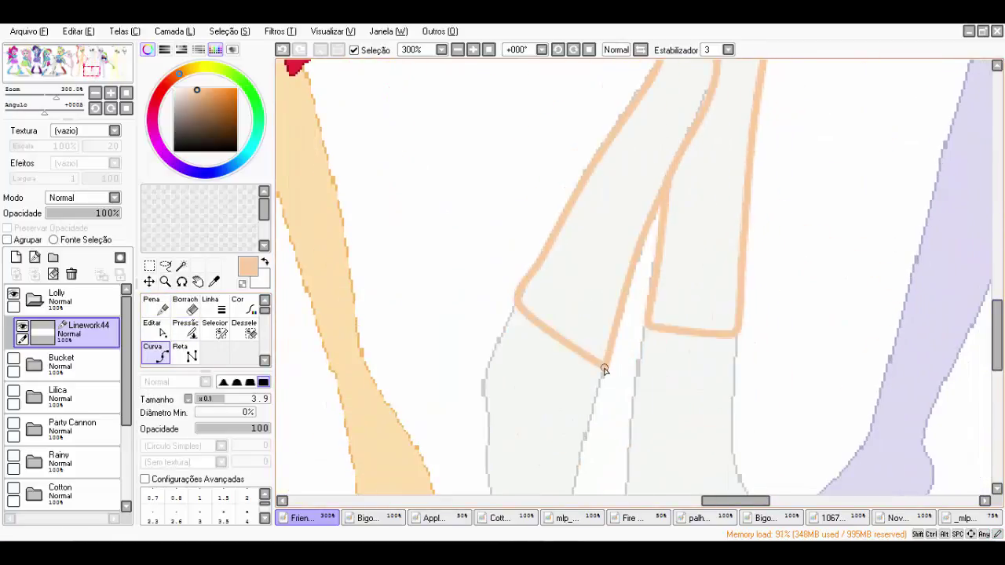
Trace the nose and smiling mouth with peach curves and taper the line ends by lowering their pressure
{"action": "key", "text": "minus"}
{"action": "key", "text": "minus"}
{"action": "key", "text": "minus"}
{"action": "key", "text": "plus"}
{"action": "key", "text": "plus"}
{"action": "key", "text": "plus"}
{"action": "key", "text": "plus"}
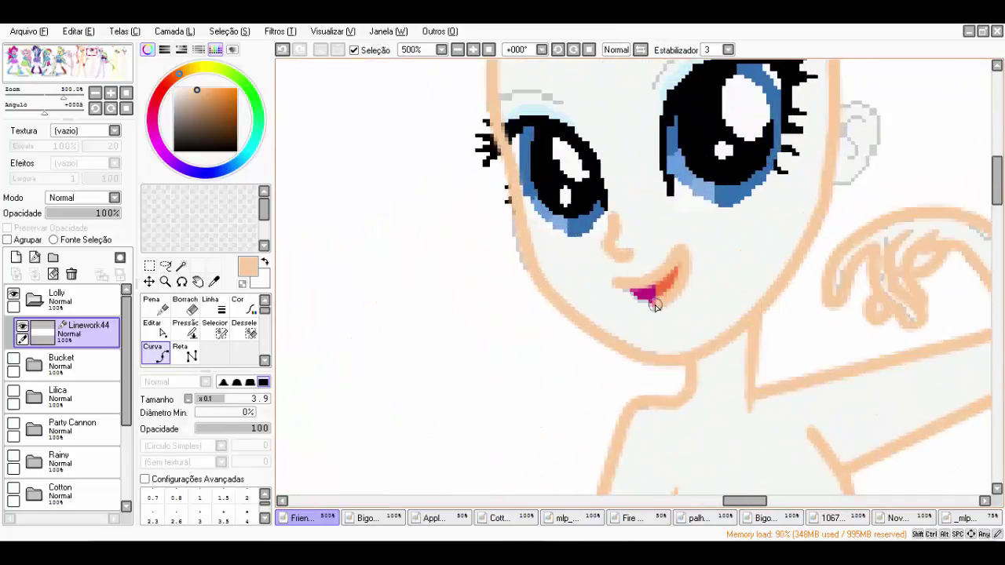
{"action": "left_click", "coordinate": [186, 328]}
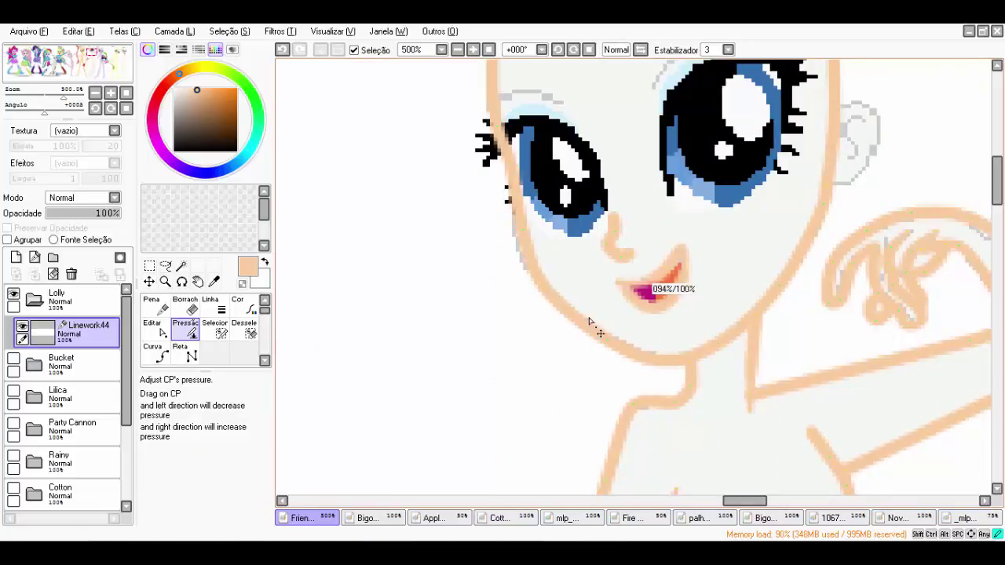
{"action": "left_click_drag", "start_coordinate": [589, 319], "coordinate": [536, 313]}
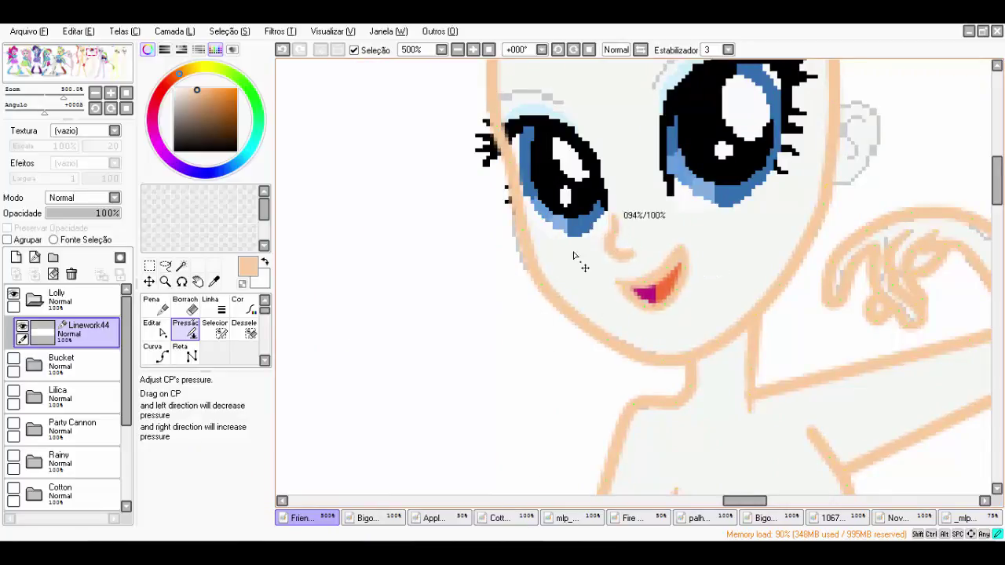
Trace the upper eyelids and eyelashes in black on a new linework layer, thinning the lash tips with pressure
{"action": "left_click", "coordinate": [35, 257]}
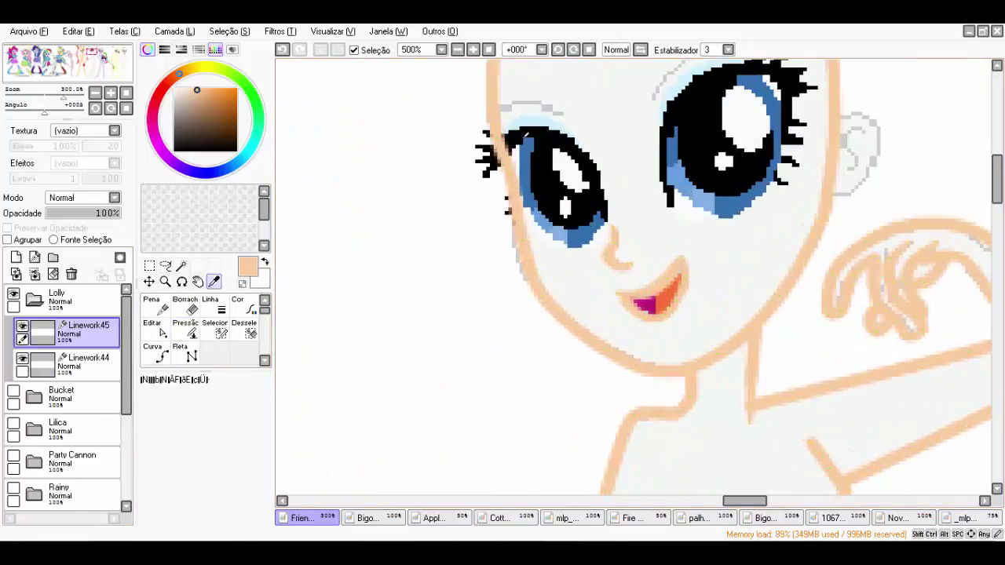
{"action": "left_click", "coordinate": [196, 150]}
{"action": "left_click", "coordinate": [157, 354]}
{"action": "scroll", "coordinate": [534, 219], "scroll_direction": "left", "scroll_amount": 3}
{"action": "scroll", "coordinate": [534, 220], "scroll_direction": "right", "scroll_amount": 4}
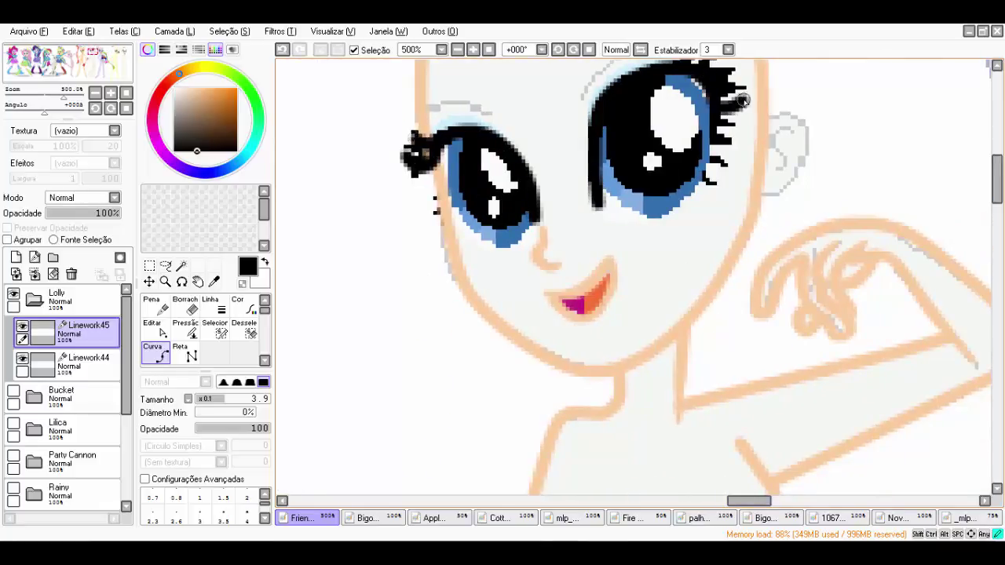
{"action": "scroll", "coordinate": [743, 100], "scroll_direction": "up", "scroll_amount": 3}
{"action": "left_click", "coordinate": [185, 329]}
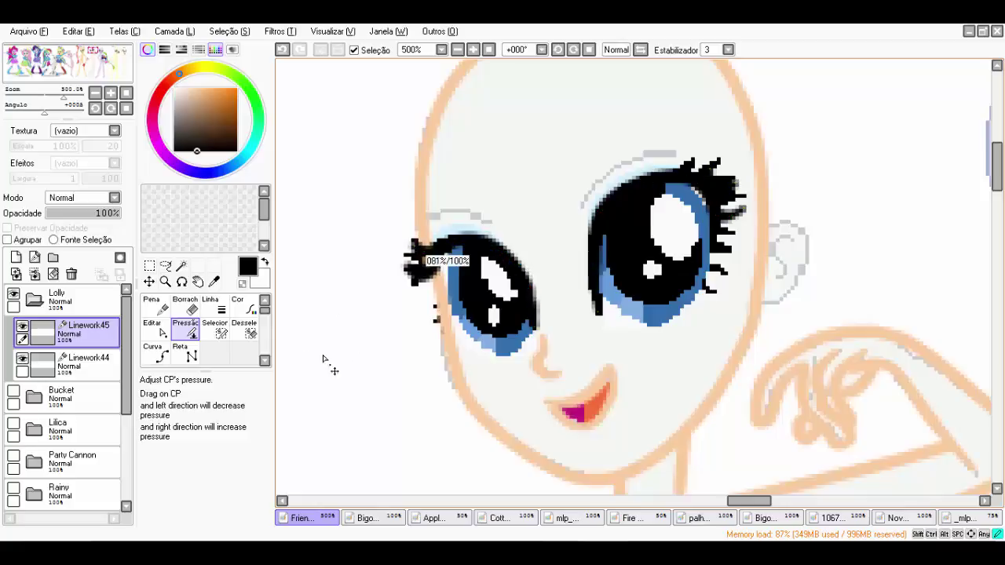
Paint the whites of the eyes with the size 9 pen on a new layer below the face linework, undoing stray strokes
{"action": "scroll", "coordinate": [67, 393], "scroll_direction": "down", "scroll_amount": 5}
{"action": "left_click", "coordinate": [13, 493]}
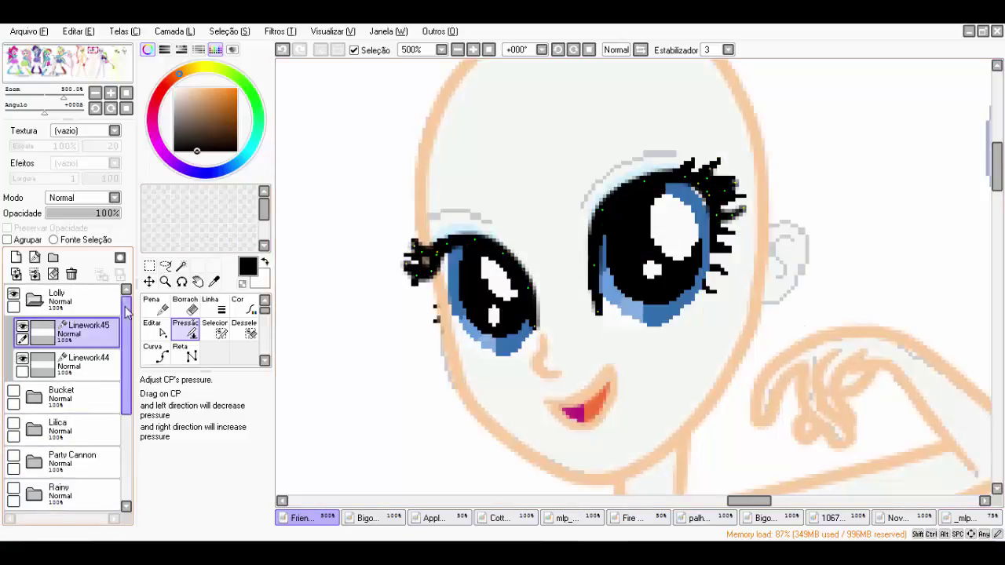
{"action": "left_click", "coordinate": [73, 361]}
{"action": "key", "text": "ctrl+z"}
{"action": "key", "text": "ctrl+z"}
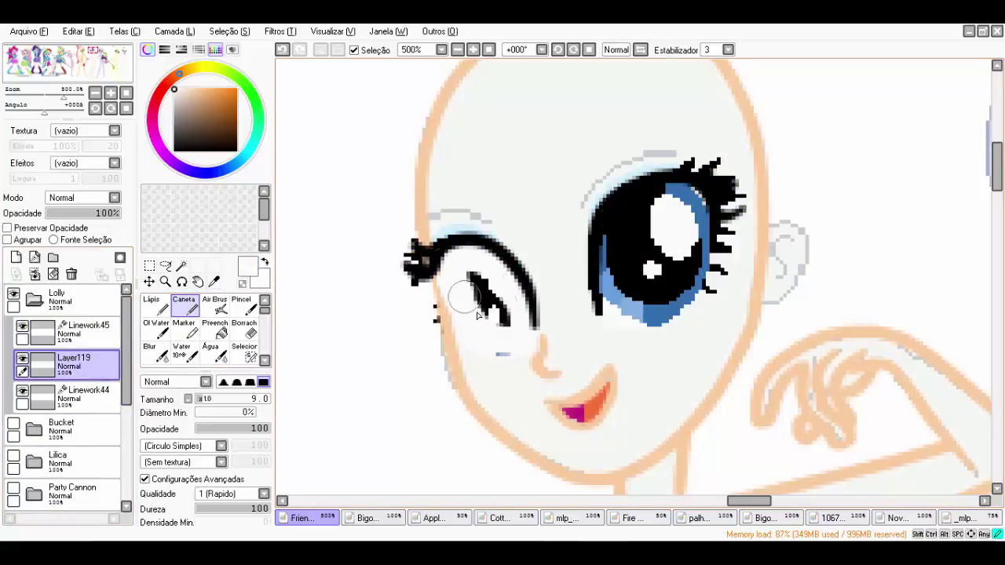
{"action": "key", "text": "ctrl+y"}
{"action": "key", "text": "ctrl+y"}
{"action": "key", "text": "ctrl+z"}
{"action": "key", "text": "ctrl+z"}
{"action": "key", "text": "ctrl+z"}
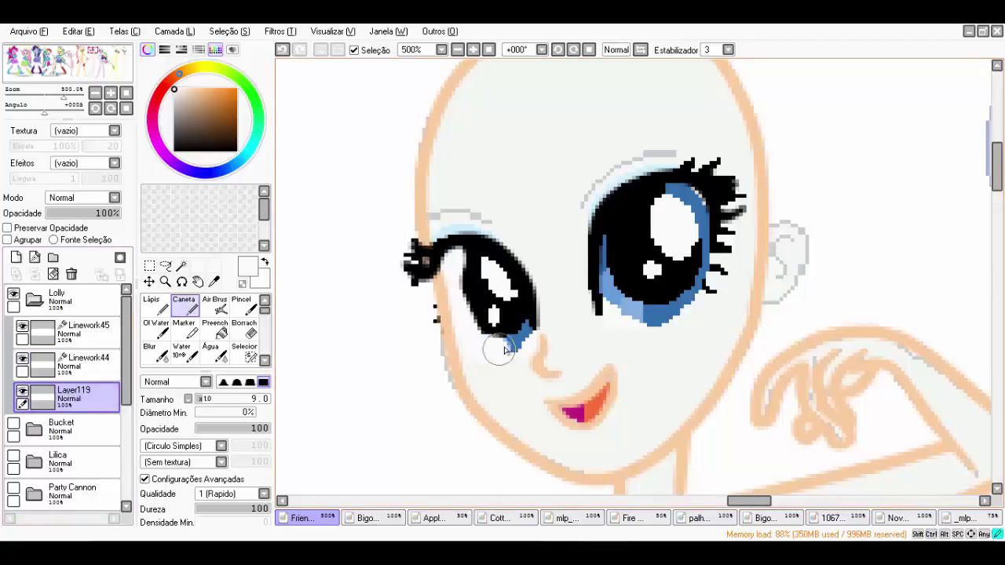
{"action": "key", "text": "ctrl+z"}
{"action": "key", "text": "ctrl+z"}
{"action": "key", "text": "ctrl+z"}
{"action": "key", "text": "ctrl+z"}
{"action": "key", "text": "ctrl+z"}
{"action": "key", "text": "ctrl+z"}
{"action": "key", "text": "ctrl+z"}
{"action": "key", "text": "ctrl+z"}
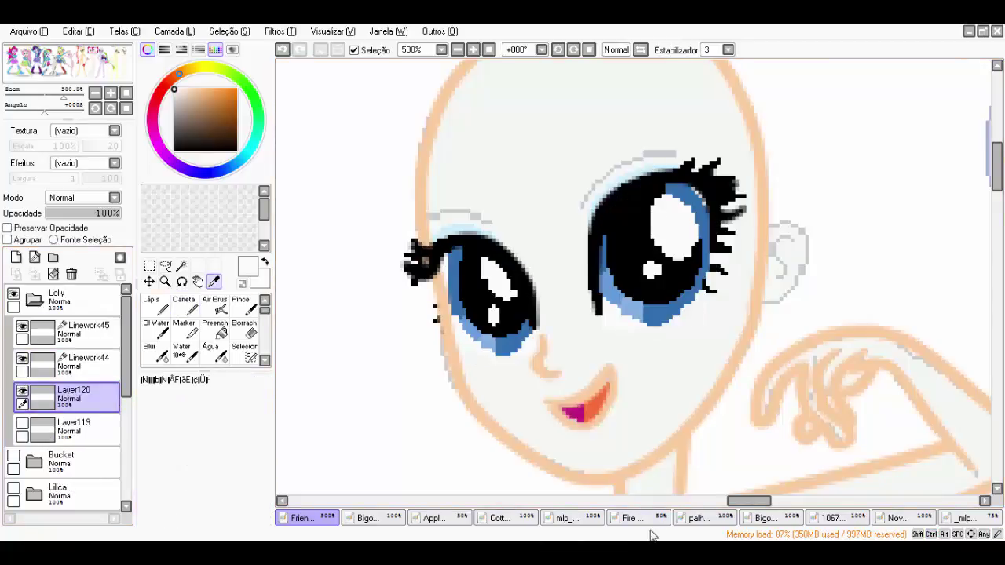
Sample the dark maroon of the Olhos swatch in the palette document and fill both irises with it using the size 9 pen
{"action": "left_click", "coordinate": [695, 517]}
{"action": "left_click", "coordinate": [302, 517]}
{"action": "left_click", "coordinate": [184, 303]}
{"action": "mouse_move", "coordinate": [451, 247]}
{"action": "left_mouse_down"}
{"action": "mouse_move", "coordinate": [453, 292]}
{"action": "mouse_move", "coordinate": [479, 344]}
{"action": "mouse_move", "coordinate": [528, 341]}
{"action": "mouse_move", "coordinate": [490, 273]}
{"action": "left_mouse_up"}
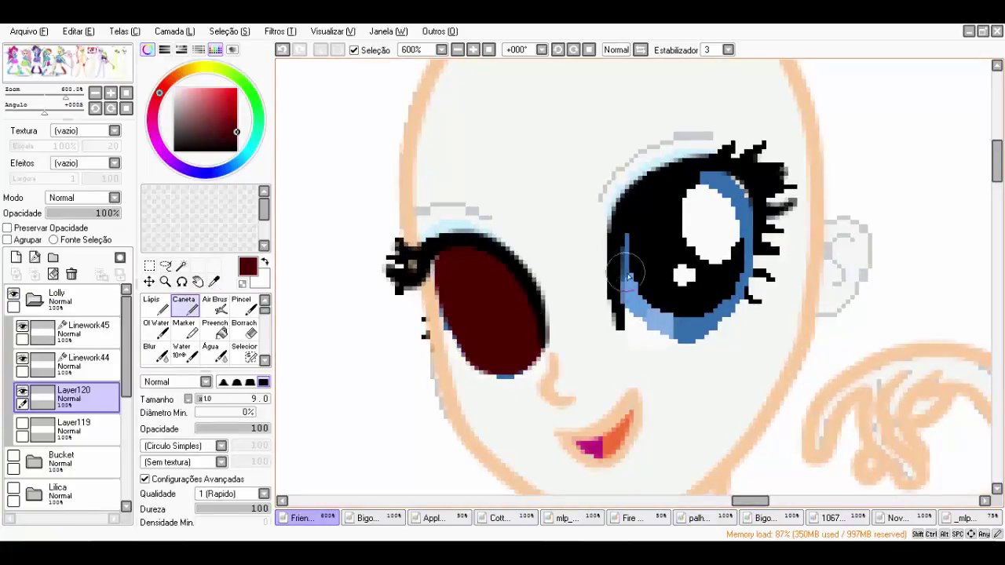
{"action": "mouse_move", "coordinate": [629, 275]}
{"action": "left_mouse_down"}
{"action": "mouse_move", "coordinate": [661, 315]}
{"action": "mouse_move", "coordinate": [719, 298]}
{"action": "mouse_move", "coordinate": [700, 316]}
{"action": "mouse_move", "coordinate": [634, 248]}
{"action": "mouse_move", "coordinate": [689, 183]}
{"action": "mouse_move", "coordinate": [734, 217]}
{"action": "mouse_move", "coordinate": [729, 282]}
{"action": "mouse_move", "coordinate": [709, 196]}
{"action": "mouse_move", "coordinate": [694, 236]}
{"action": "left_mouse_up"}
Sample the medium maroon of the Olhos swatch and paint a curved band across both irises with the pen
{"action": "left_click", "coordinate": [697, 519]}
{"action": "left_click", "coordinate": [642, 296], "text": "alt"}
{"action": "left_click", "coordinate": [302, 519]}
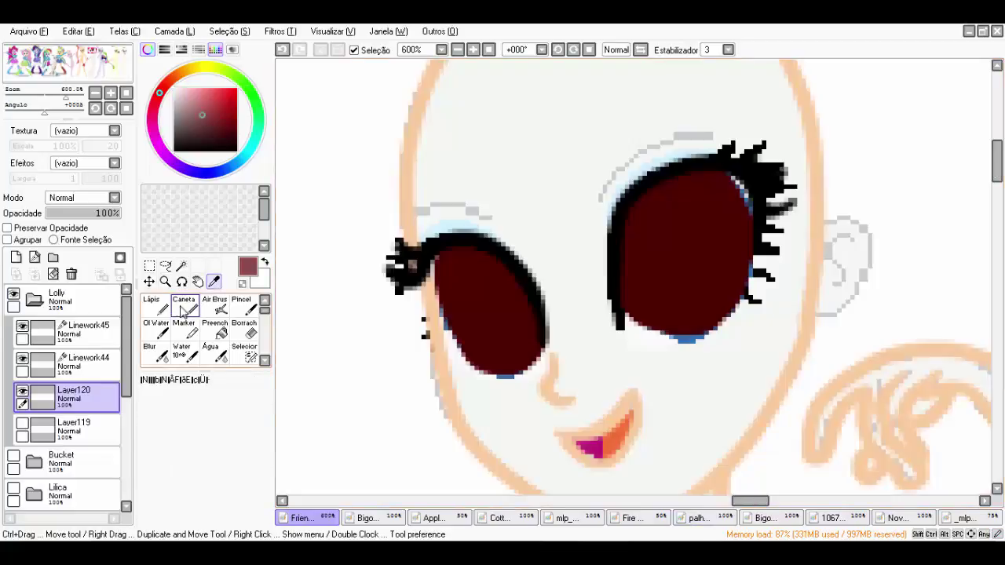
{"action": "left_click", "coordinate": [183, 310]}
{"action": "mouse_move", "coordinate": [480, 327]}
{"action": "left_mouse_down"}
{"action": "mouse_move", "coordinate": [461, 303]}
{"action": "mouse_move", "coordinate": [524, 280]}
{"action": "left_mouse_up"}
{"action": "left_click_drag", "start_coordinate": [609, 281], "coordinate": [760, 209]}
Add a band in the lightest Olhos tone below the medium one in both irises and soften the bands with the Blur tool
{"action": "left_click", "coordinate": [698, 518]}
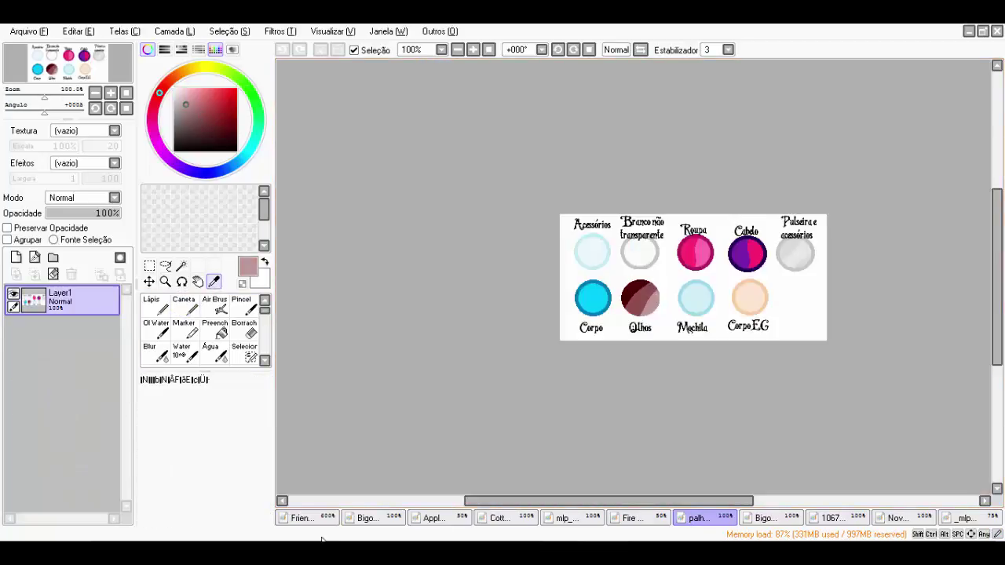
{"action": "left_click", "coordinate": [302, 518]}
{"action": "left_click", "coordinate": [156, 353]}
{"action": "mouse_move", "coordinate": [455, 329]}
{"action": "left_mouse_down"}
{"action": "mouse_move", "coordinate": [691, 291]}
{"action": "mouse_move", "coordinate": [746, 244]}
{"action": "left_mouse_up"}
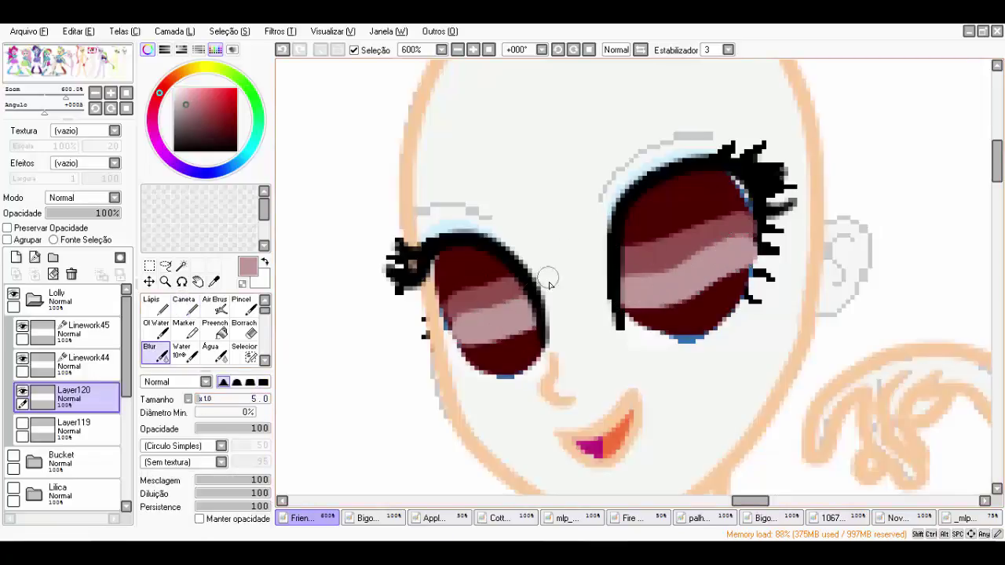
{"action": "mouse_move", "coordinate": [632, 334]}
{"action": "left_mouse_down"}
{"action": "mouse_move", "coordinate": [698, 277]}
{"action": "mouse_move", "coordinate": [726, 271]}
{"action": "left_mouse_up"}
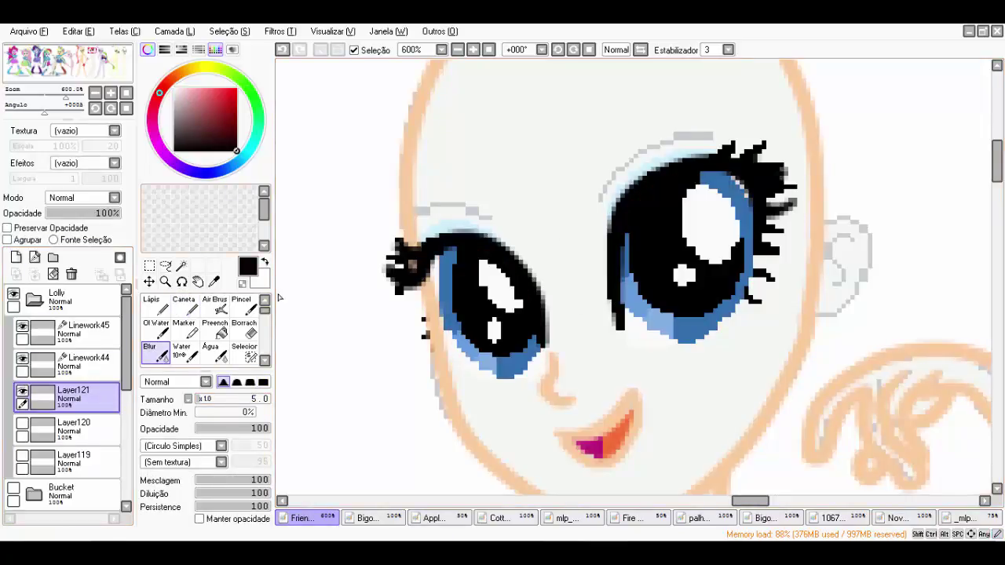
Paint the pupils of both eyes in black with the size 9 pen on the layer above the irises
{"action": "left_click", "coordinate": [183, 307]}
{"action": "left_click_drag", "start_coordinate": [726, 279], "coordinate": [731, 251]}
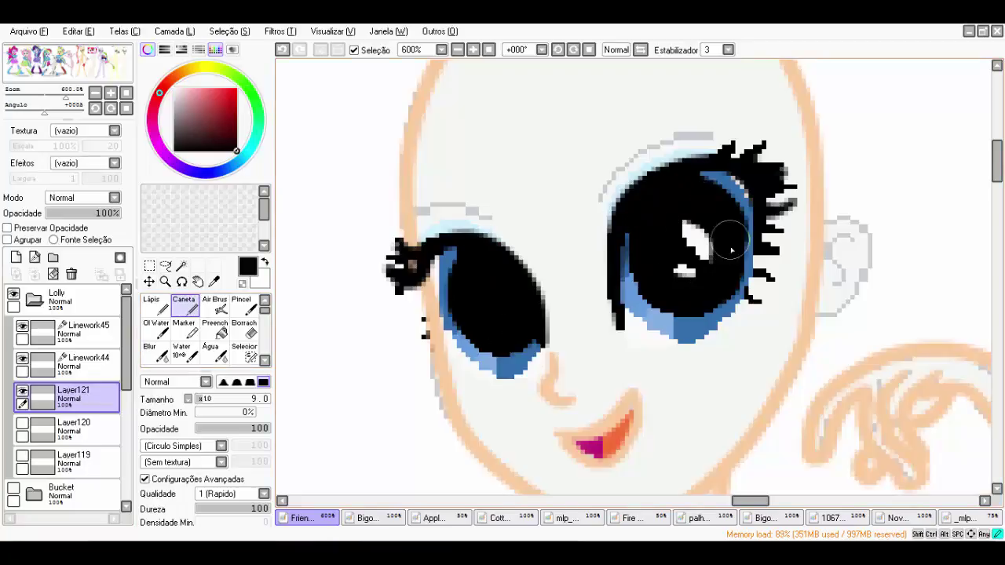
{"action": "left_click_drag", "start_coordinate": [691, 196], "coordinate": [711, 236]}
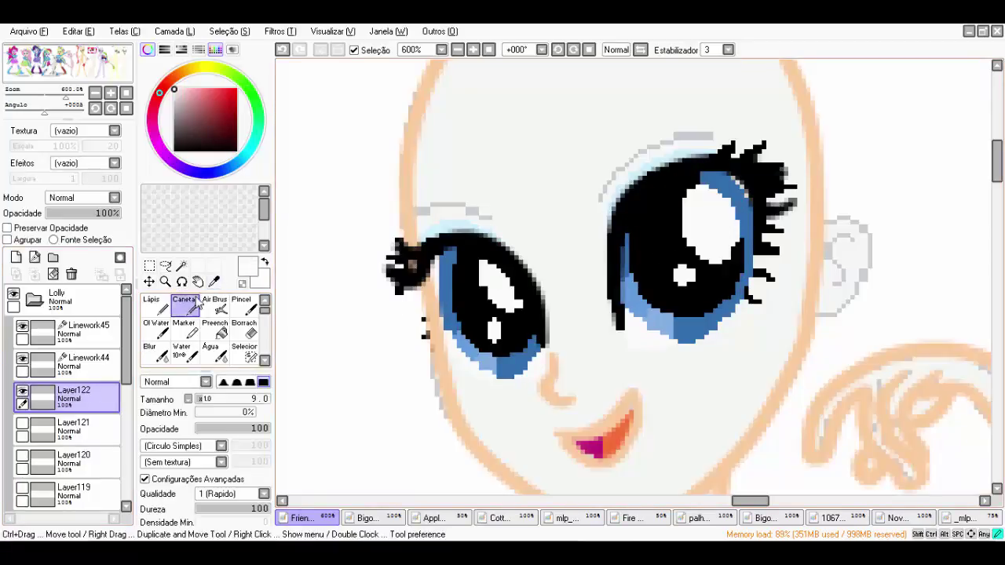
Paint white highlights over the pupils of both eyes with the size 6 pen on the layer above them
{"action": "left_click_drag", "start_coordinate": [487, 263], "coordinate": [495, 334]}
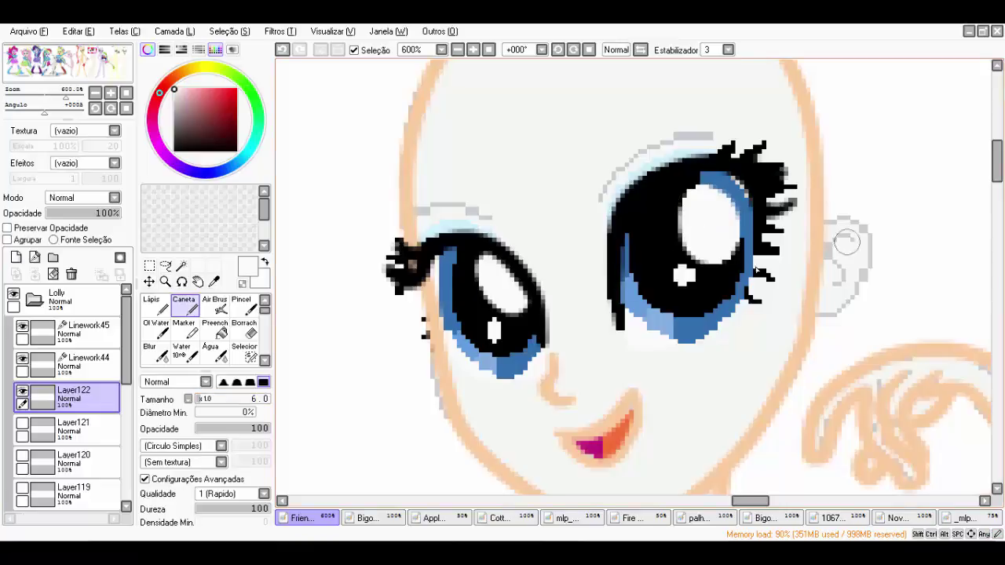
Show the eye colour layers again and hide the base drawing on Layer1
{"action": "left_click_drag", "start_coordinate": [22, 424], "coordinate": [22, 503]}
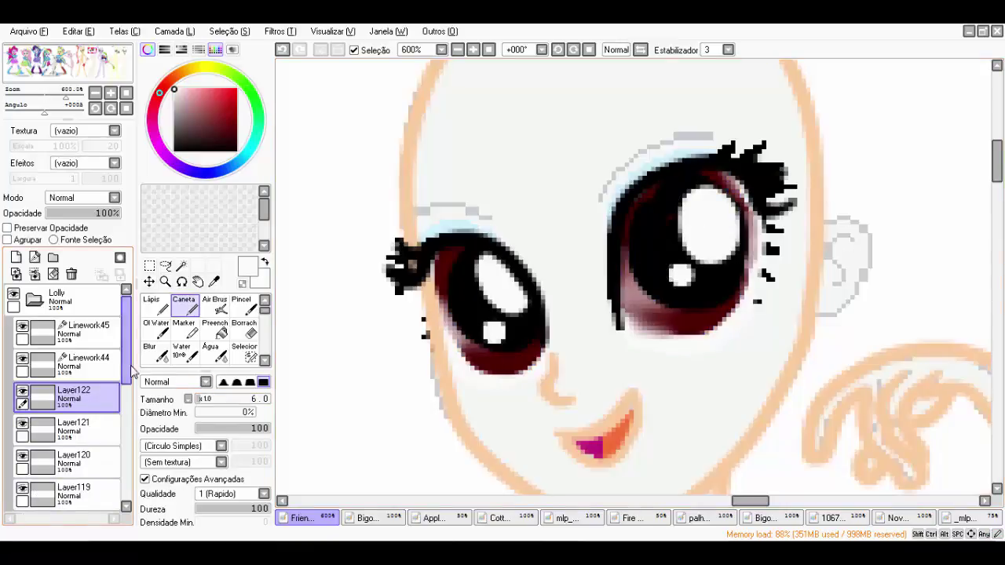
{"action": "scroll", "coordinate": [91, 313], "scroll_direction": "down", "scroll_amount": 1}
{"action": "scroll", "coordinate": [91, 313], "scroll_direction": "down", "scroll_amount": 5}
{"action": "key", "text": "ctrl+minus"}
{"action": "key", "text": "ctrl+minus"}
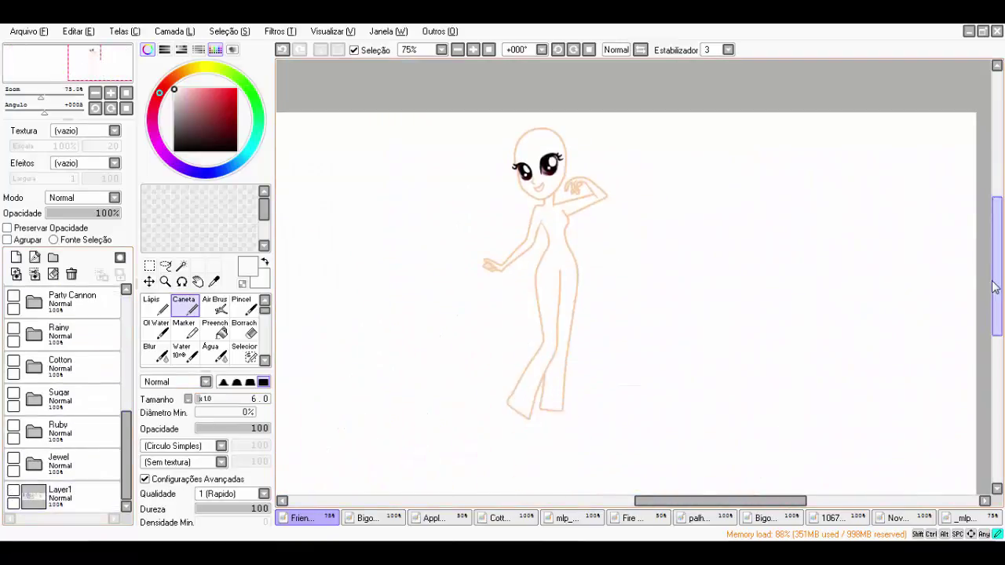
Add a new layer below Layer119 in the Lolly folder and sample the light skin tone from the palette document
{"action": "key", "text": "ctrl+plus"}
{"action": "scroll", "coordinate": [93, 469], "scroll_direction": "up", "scroll_amount": 5}
{"action": "scroll", "coordinate": [93, 470], "scroll_direction": "down", "scroll_amount": 3}
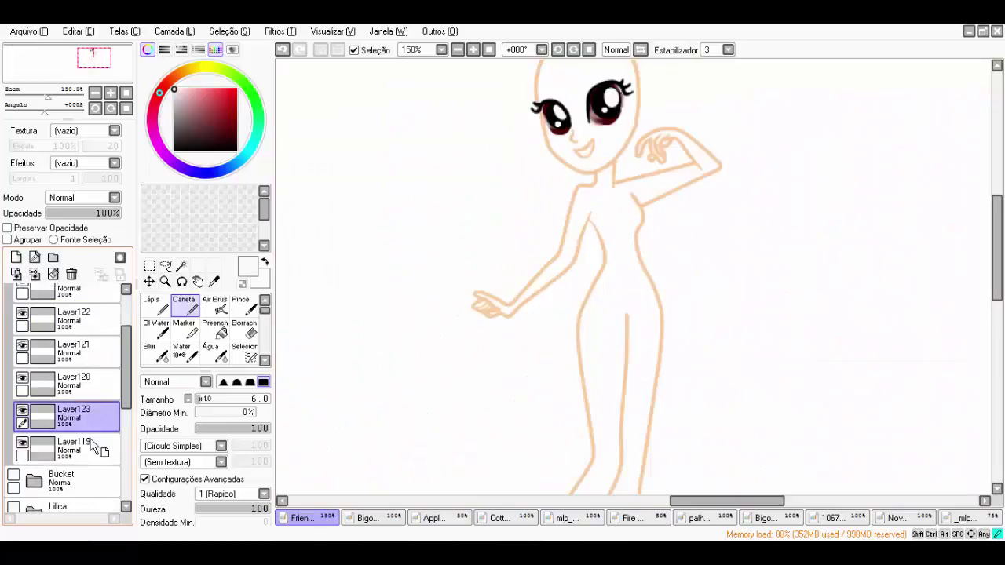
{"action": "left_click", "coordinate": [214, 281]}
{"action": "left_click", "coordinate": [699, 518]}
{"action": "left_click", "coordinate": [302, 518]}
Select the interior of the head, body, arms, hands and legs on Linework44 with the magic wand in Transparencia (Estrito) mode
{"action": "left_click", "coordinate": [78, 329]}
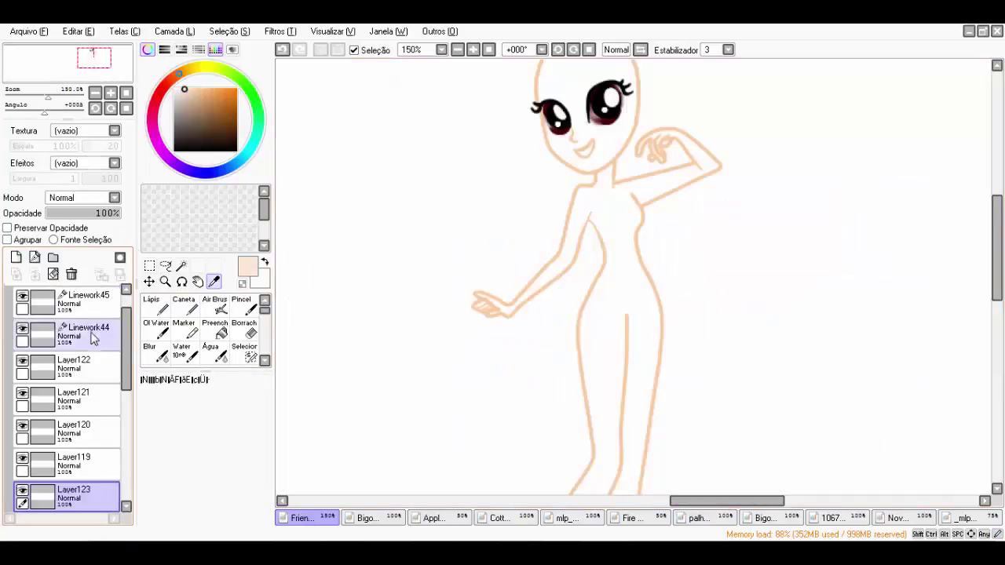
{"action": "left_click", "coordinate": [181, 266]}
{"action": "left_click", "coordinate": [620, 337]}
{"action": "scroll", "coordinate": [486, 305], "scroll_direction": "up", "scroll_amount": 3}
{"action": "left_click", "coordinate": [487, 305]}
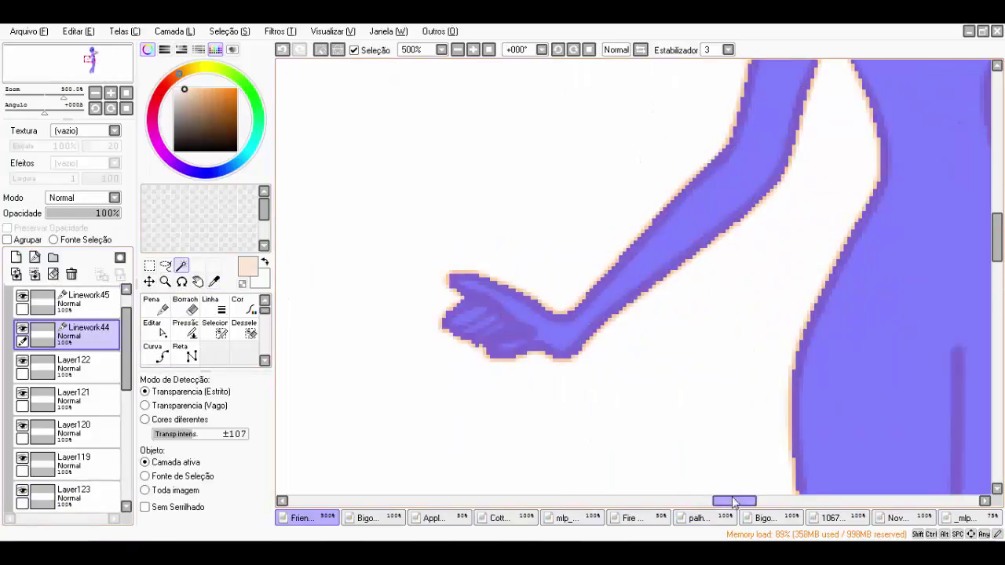
{"action": "scroll", "coordinate": [628, 251], "scroll_direction": "up", "scroll_amount": 2}
{"action": "left_click_drag", "start_coordinate": [629, 227], "coordinate": [628, 251]}
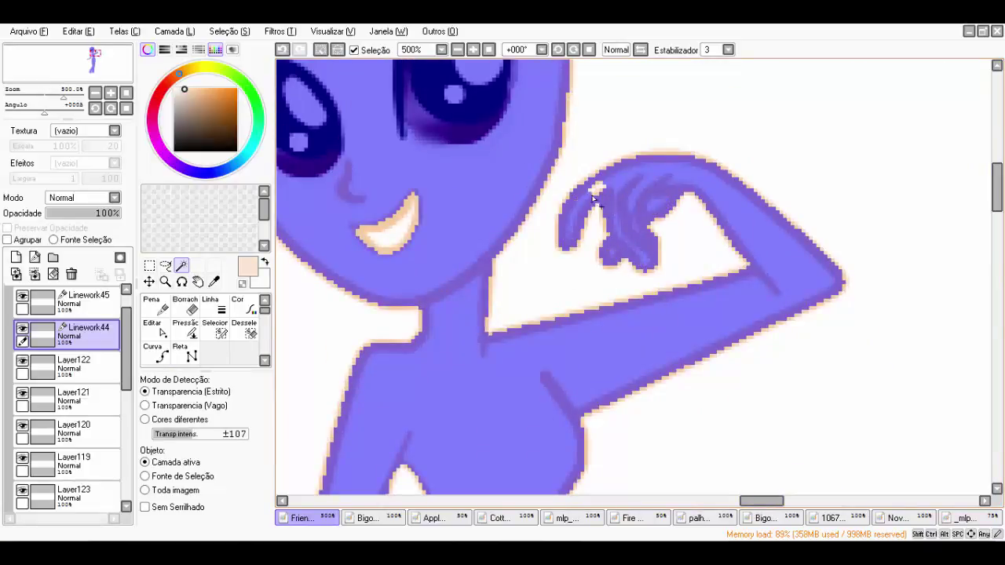
{"action": "scroll", "coordinate": [594, 199], "scroll_direction": "down", "scroll_amount": 5}
{"action": "scroll", "coordinate": [71, 408], "scroll_direction": "down", "scroll_amount": 3}
{"action": "scroll", "coordinate": [71, 409], "scroll_direction": "up", "scroll_amount": 1}
Fill the selected body with the light skin tone on Layer123 using the size 52 pen
{"action": "left_click", "coordinate": [74, 365]}
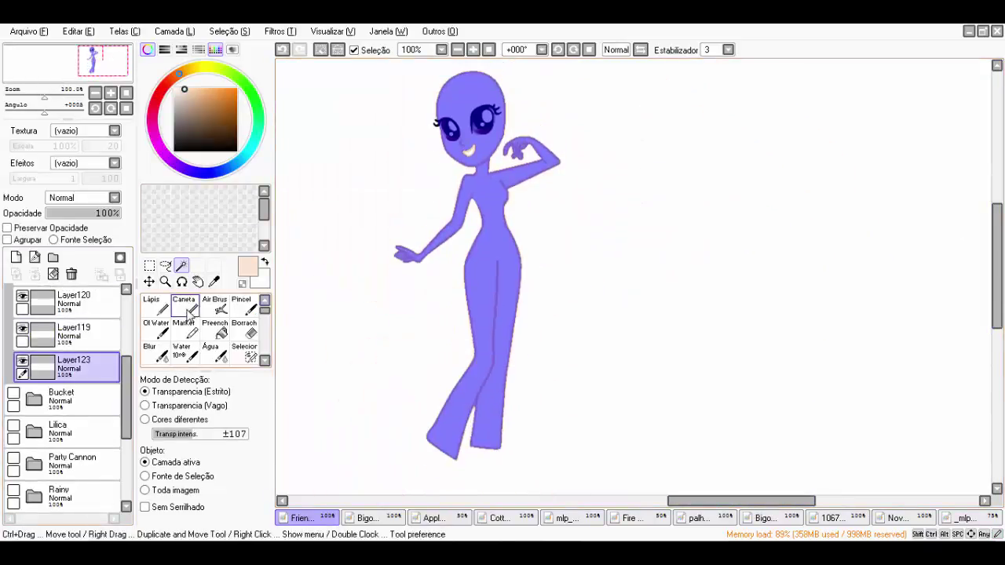
{"action": "left_click", "coordinate": [188, 311]}
{"action": "mouse_move", "coordinate": [471, 196]}
{"action": "left_mouse_down"}
{"action": "mouse_move", "coordinate": [426, 183]}
{"action": "mouse_move", "coordinate": [478, 417]}
{"action": "left_mouse_up"}
{"action": "scroll", "coordinate": [481, 143], "scroll_direction": "up", "scroll_amount": 2}
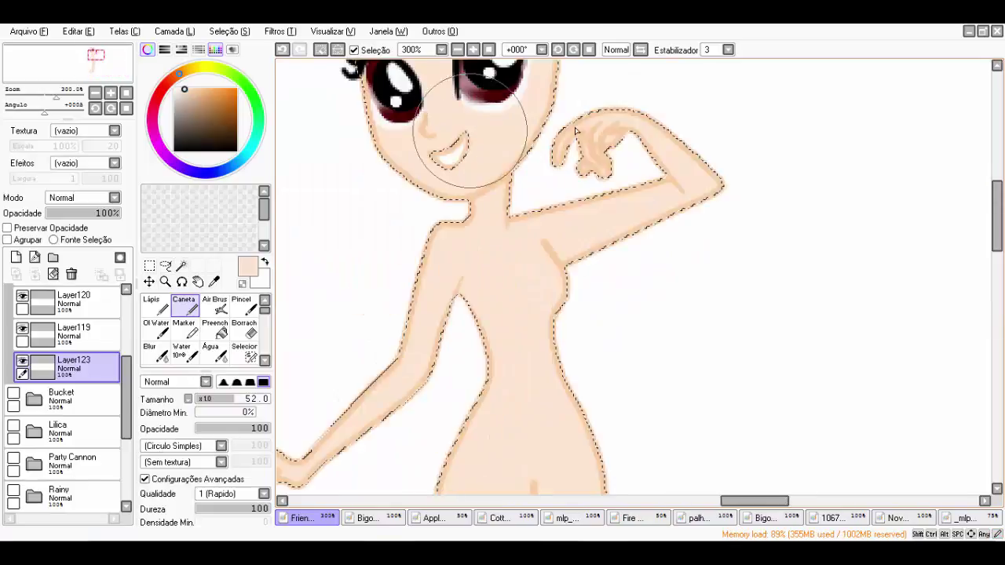
Add a layer above the skin base and shade the top of the head in a darker skin tone with the size 52 pen
{"action": "scroll", "coordinate": [575, 131], "scroll_direction": "up", "scroll_amount": 3}
{"action": "left_click", "coordinate": [16, 258]}
{"action": "left_click", "coordinate": [195, 93]}
{"action": "left_click_drag", "start_coordinate": [369, 149], "coordinate": [542, 180]}
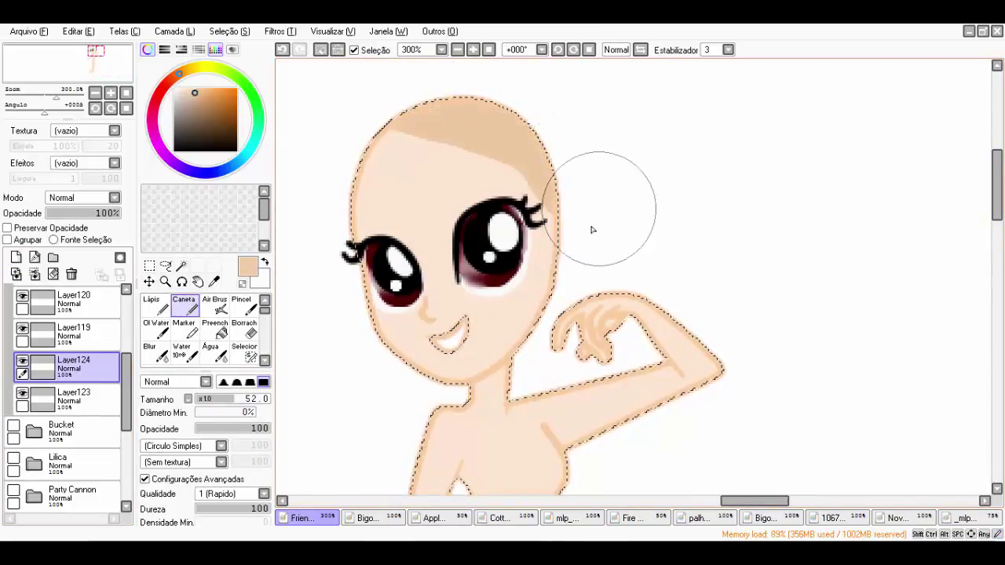
Reduce the pen to size 10 and shade the neck, the underside of the raised arm and both armpits
{"action": "key", "text": "bracketleft"}
{"action": "key", "text": "bracketleft"}
{"action": "key", "text": "bracketleft"}
{"action": "key", "text": "bracketleft"}
{"action": "key", "text": "bracketleft"}
{"action": "key", "text": "bracketleft"}
{"action": "key", "text": "bracketleft"}
{"action": "key", "text": "bracketleft"}
{"action": "key", "text": "bracketleft"}
{"action": "key", "text": "bracketleft"}
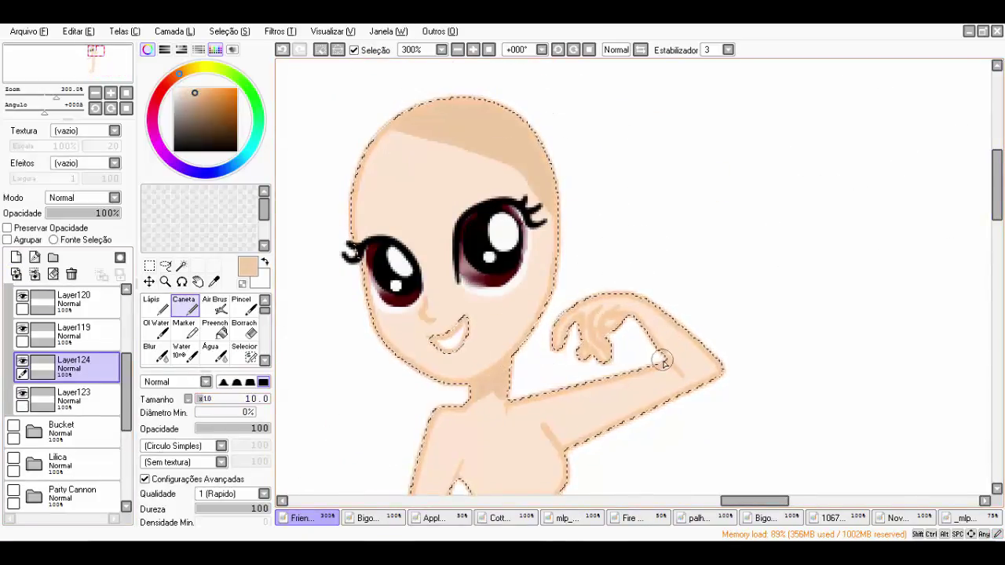
{"action": "mouse_move", "coordinate": [662, 361]}
{"action": "left_mouse_down"}
{"action": "mouse_move", "coordinate": [565, 389]}
{"action": "mouse_move", "coordinate": [675, 369]}
{"action": "left_mouse_up"}
{"action": "scroll", "coordinate": [629, 314], "scroll_direction": "down", "scroll_amount": 3}
{"action": "left_click_drag", "start_coordinate": [660, 251], "coordinate": [565, 271]}
{"action": "left_click_drag", "start_coordinate": [546, 307], "coordinate": [565, 334]}
{"action": "left_click_drag", "start_coordinate": [455, 357], "coordinate": [471, 439]}
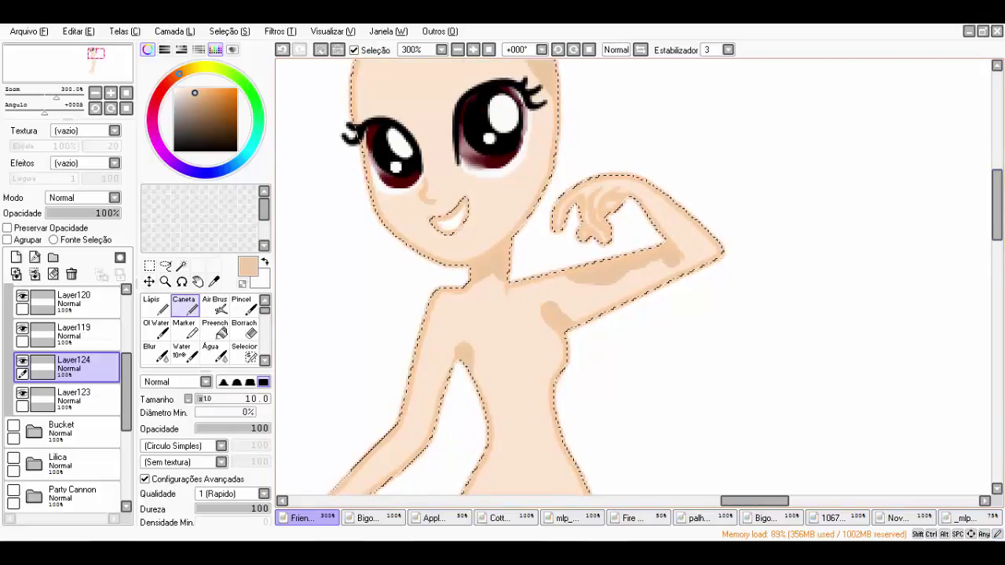
Shade the lowered arm, the line between the legs and both leg ends with the size 10 pen
{"action": "scroll", "coordinate": [428, 247], "scroll_direction": "down", "scroll_amount": 5}
{"action": "scroll", "coordinate": [628, 235], "scroll_direction": "down", "scroll_amount": 3}
{"action": "left_click_drag", "start_coordinate": [538, 177], "coordinate": [538, 495]}
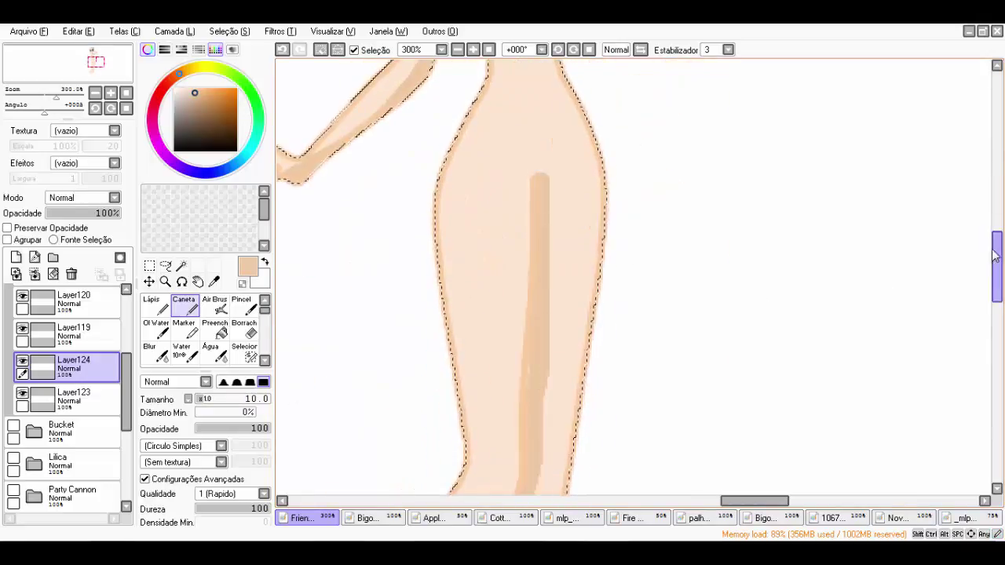
{"action": "left_click_drag", "start_coordinate": [996, 255], "coordinate": [995, 310]}
{"action": "left_click_drag", "start_coordinate": [534, 177], "coordinate": [475, 389]}
{"action": "left_click_drag", "start_coordinate": [430, 337], "coordinate": [399, 417]}
{"action": "left_click_drag", "start_coordinate": [471, 376], "coordinate": [512, 398]}
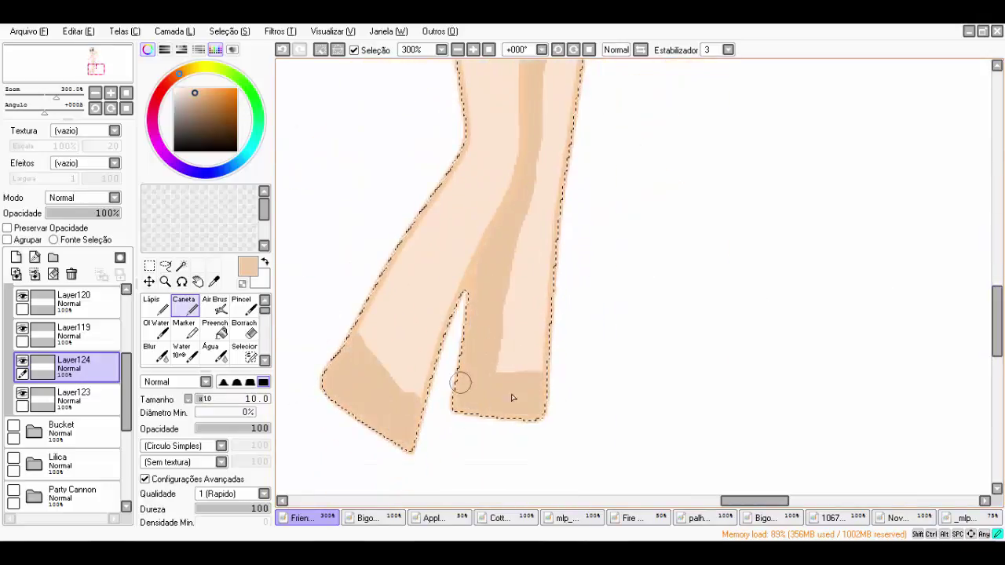
Soften the skin shading on the legs, arms, torso, neck and head with the Blur tool at size 19
{"action": "key", "text": "b"}
{"action": "left_click_drag", "start_coordinate": [409, 338], "coordinate": [442, 366]}
{"action": "left_click_drag", "start_coordinate": [510, 369], "coordinate": [534, 159]}
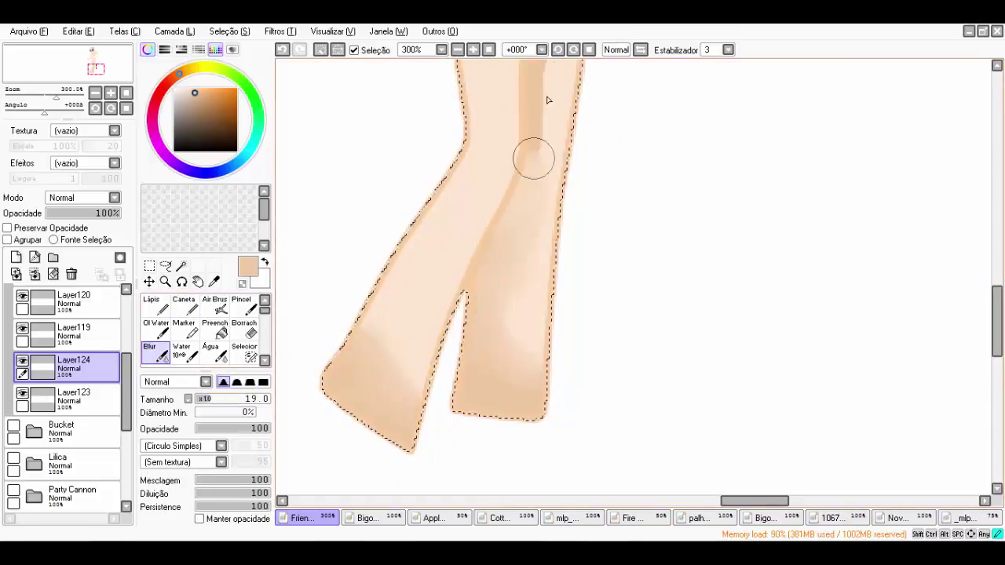
{"action": "left_click_drag", "start_coordinate": [994, 318], "coordinate": [995, 267]}
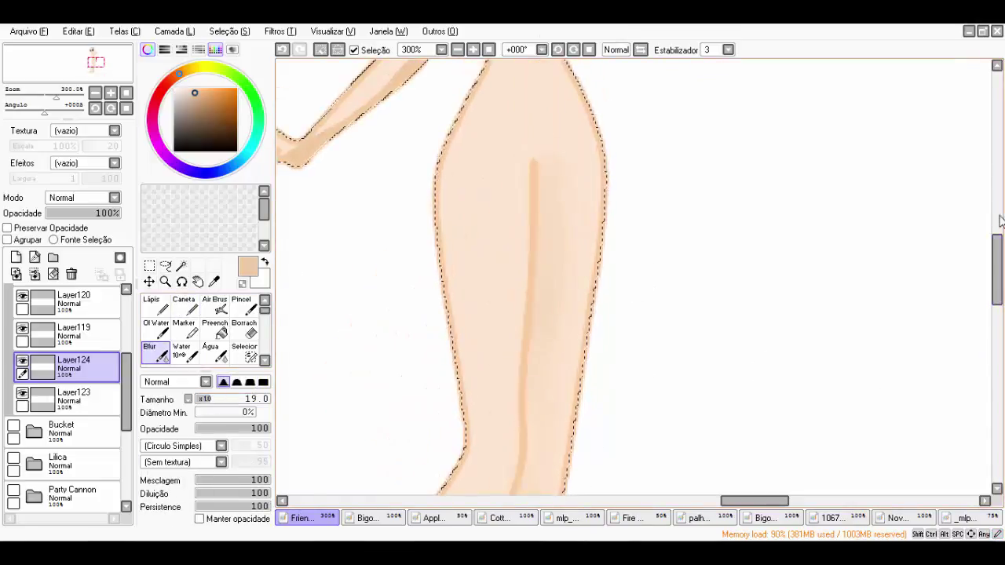
{"action": "left_click", "coordinate": [999, 223]}
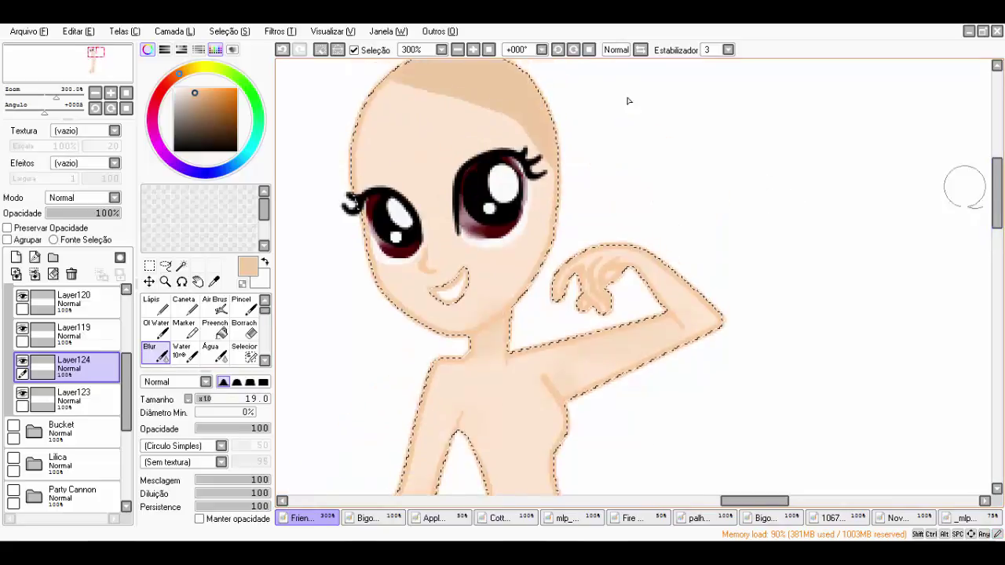
{"action": "left_click_drag", "start_coordinate": [530, 346], "coordinate": [537, 118]}
{"action": "scroll", "coordinate": [875, 314], "scroll_direction": "down", "scroll_amount": 4}
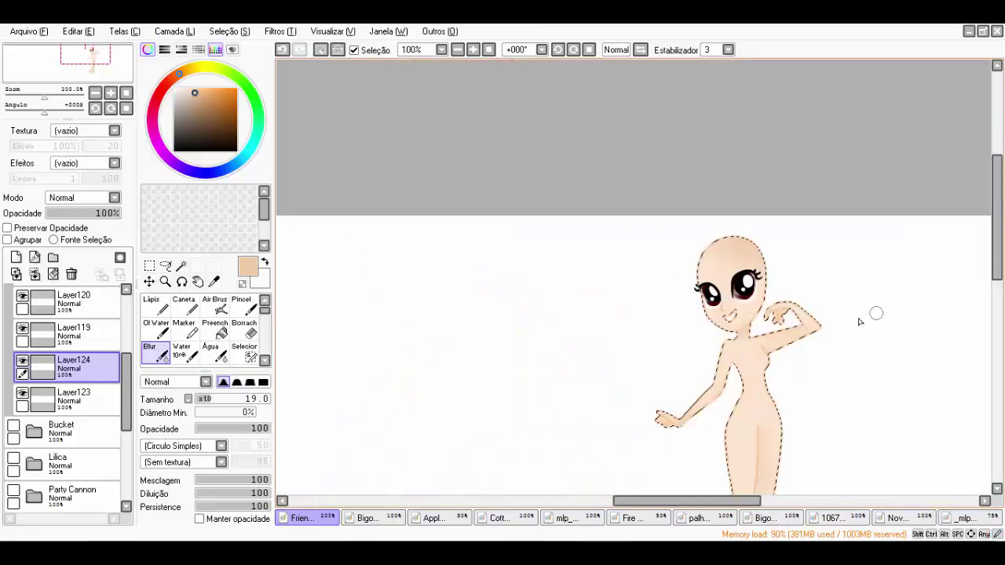
Sample white and paint highlights on the forehead, nose bridge, cheeks, shoulder, arm, chest and thighs with the size 10 pen
{"action": "scroll", "coordinate": [785, 353], "scroll_direction": "up", "scroll_amount": 1}
{"action": "left_click", "coordinate": [742, 484], "text": "alt"}
{"action": "left_click", "coordinate": [183, 305]}
{"action": "scroll", "coordinate": [689, 170], "scroll_direction": "up", "scroll_amount": 2}
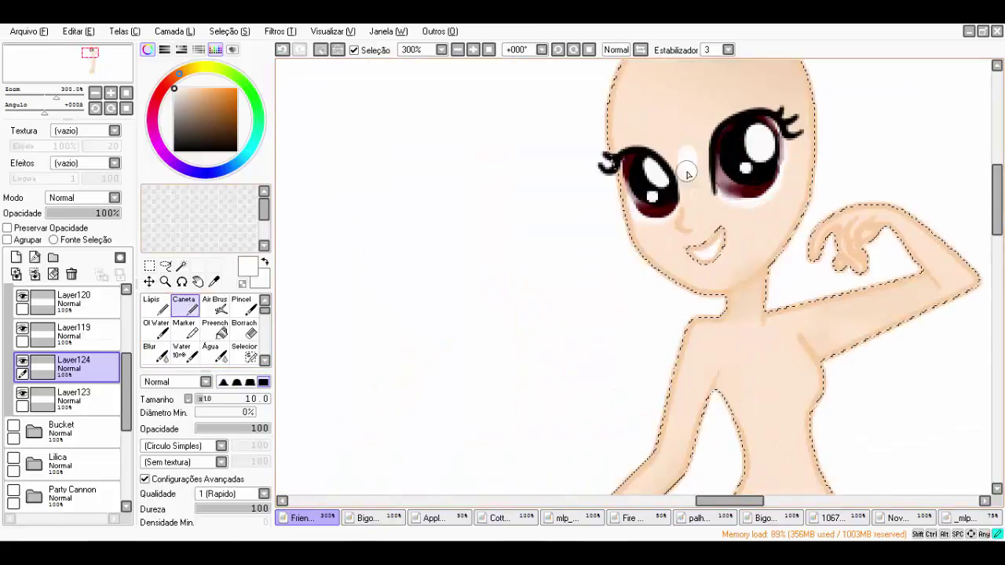
{"action": "left_click_drag", "start_coordinate": [638, 229], "coordinate": [648, 243]}
{"action": "left_click_drag", "start_coordinate": [746, 228], "coordinate": [766, 225]}
{"action": "left_click_drag", "start_coordinate": [634, 110], "coordinate": [650, 88]}
{"action": "left_click_drag", "start_coordinate": [757, 384], "coordinate": [797, 379]}
{"action": "left_click_drag", "start_coordinate": [823, 320], "coordinate": [847, 313]}
{"action": "left_click_drag", "start_coordinate": [689, 371], "coordinate": [682, 408]}
{"action": "scroll", "coordinate": [707, 314], "scroll_direction": "down", "scroll_amount": 6}
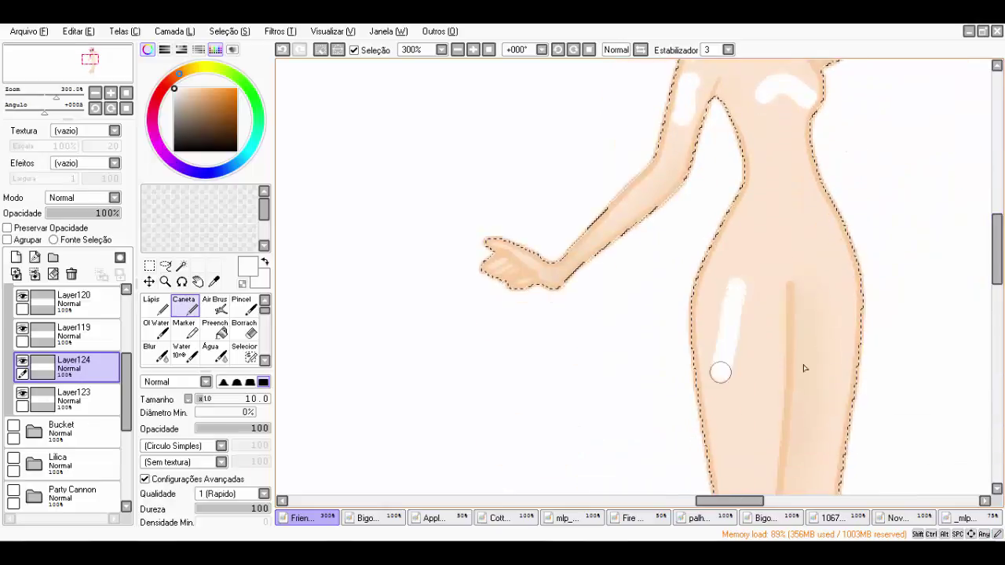
{"action": "left_click_drag", "start_coordinate": [770, 314], "coordinate": [772, 357]}
Blend the white skin highlights on the thighs, torso and face with the Blur tool at size 19
{"action": "key", "text": "b"}
{"action": "left_click_drag", "start_coordinate": [768, 314], "coordinate": [771, 362]}
{"action": "scroll", "coordinate": [754, 315], "scroll_direction": "up", "scroll_amount": 3}
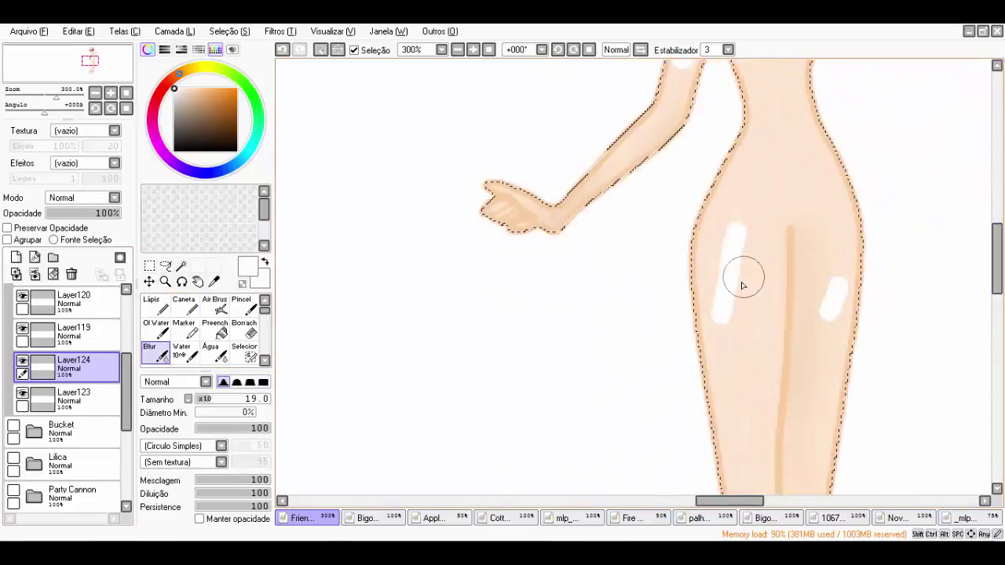
{"action": "mouse_move", "coordinate": [745, 278]}
{"action": "left_mouse_down"}
{"action": "mouse_move", "coordinate": [832, 298]}
{"action": "mouse_move", "coordinate": [841, 225]}
{"action": "left_mouse_up"}
{"action": "scroll", "coordinate": [835, 270], "scroll_direction": "up", "scroll_amount": 2}
{"action": "scroll", "coordinate": [841, 226], "scroll_direction": "up", "scroll_amount": 3}
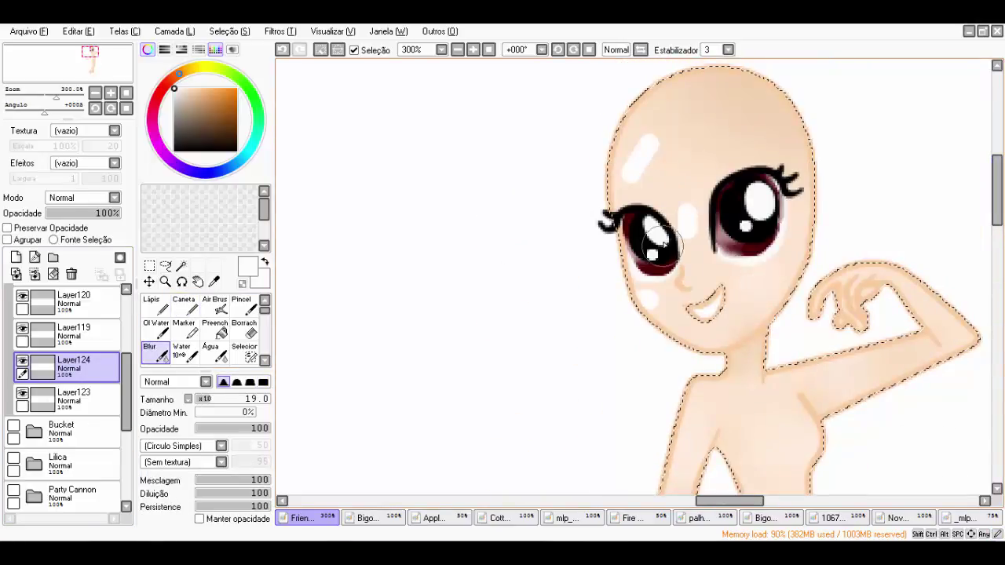
{"action": "left_click_drag", "start_coordinate": [659, 244], "coordinate": [673, 218]}
{"action": "left_click_drag", "start_coordinate": [640, 179], "coordinate": [644, 161]}
{"action": "scroll", "coordinate": [999, 231], "scroll_direction": "down", "scroll_amount": 2}
{"action": "scroll", "coordinate": [999, 232], "scroll_direction": "down", "scroll_amount": 2}
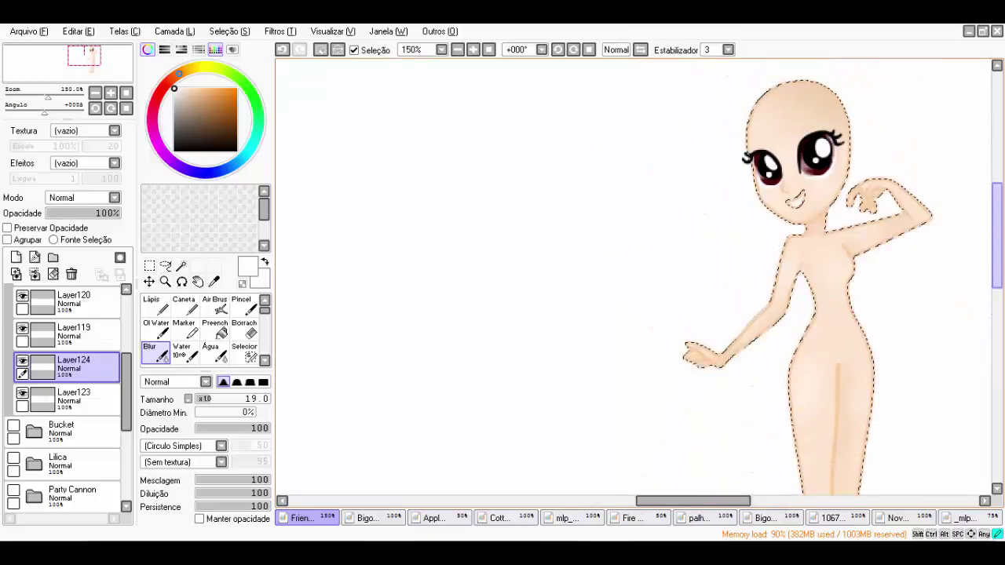
Check the body linework, return to Layer123 and clear the body selection with the size 58 deselect brush
{"action": "scroll", "coordinate": [887, 236], "scroll_direction": "up", "scroll_amount": 4}
{"action": "scroll", "coordinate": [70, 354], "scroll_direction": "up", "scroll_amount": 5}
{"action": "left_click", "coordinate": [78, 327]}
{"action": "left_click", "coordinate": [78, 360]}
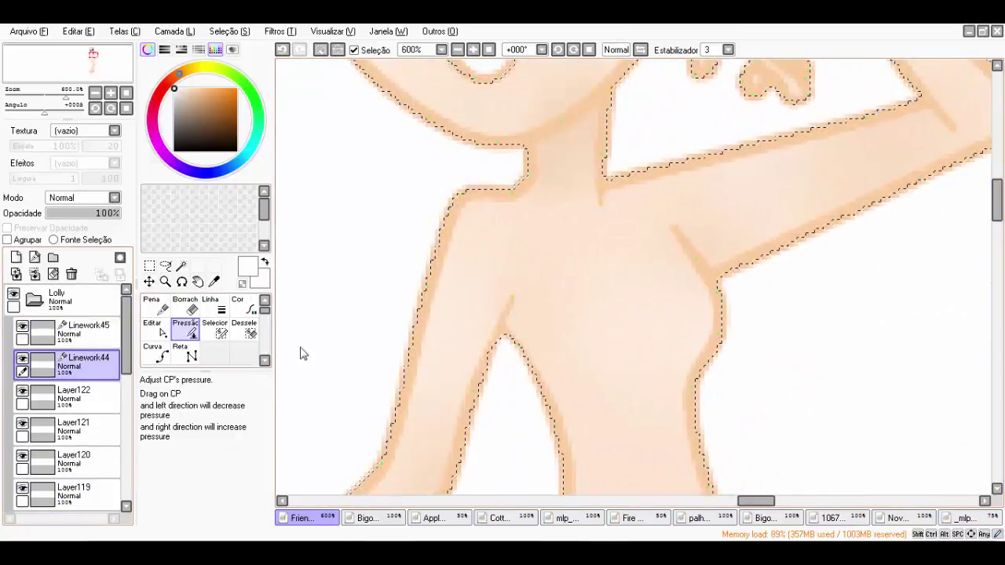
{"action": "scroll", "coordinate": [70, 392], "scroll_direction": "down", "scroll_amount": 5}
{"action": "left_click", "coordinate": [79, 353]}
{"action": "scroll", "coordinate": [471, 275], "scroll_direction": "down", "scroll_amount": 3}
{"action": "left_click", "coordinate": [155, 352]}
{"action": "mouse_move", "coordinate": [403, 150]}
{"action": "left_mouse_down"}
{"action": "mouse_move", "coordinate": [291, 190]}
{"action": "mouse_move", "coordinate": [426, 487]}
{"action": "left_mouse_up"}
{"action": "mouse_move", "coordinate": [996, 197]}
{"action": "left_mouse_down"}
{"action": "mouse_move", "coordinate": [996, 291]}
{"action": "mouse_move", "coordinate": [996, 240]}
{"action": "left_mouse_up"}
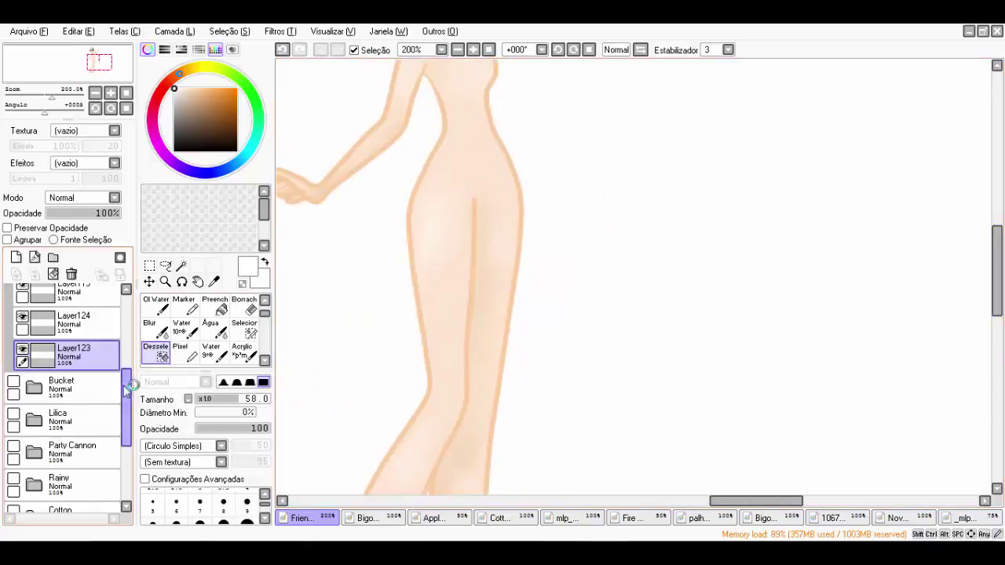
Add a linework layer above Linework45 and sample the dark purple from the palette document
{"action": "scroll", "coordinate": [79, 353], "scroll_direction": "up", "scroll_amount": 5}
{"action": "left_click", "coordinate": [79, 358]}
{"action": "scroll", "coordinate": [124, 393], "scroll_direction": "down", "scroll_amount": 5}
{"action": "scroll", "coordinate": [123, 393], "scroll_direction": "up", "scroll_amount": 3}
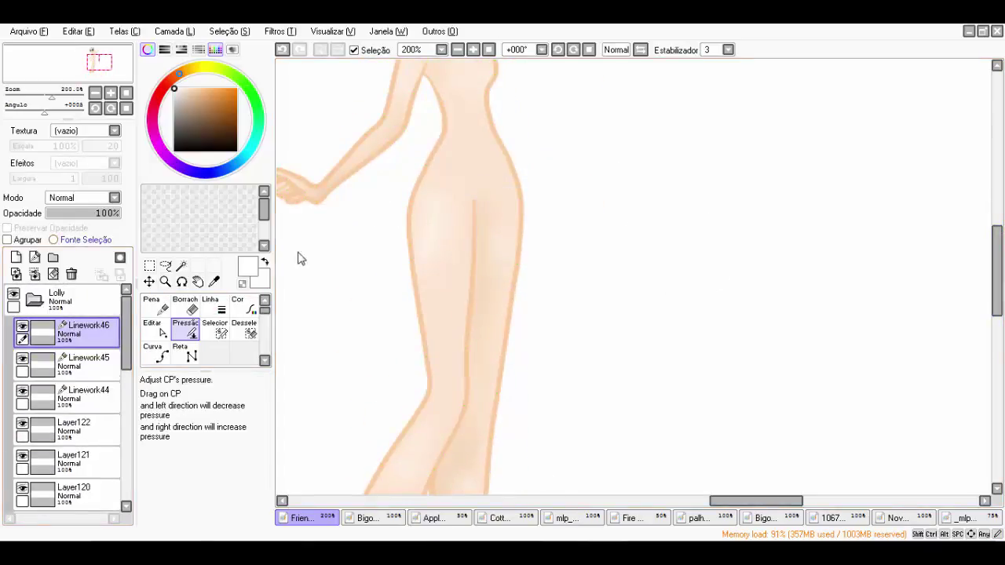
{"action": "left_click", "coordinate": [697, 518]}
{"action": "left_click", "coordinate": [747, 253], "text": "alt"}
{"action": "left_click", "coordinate": [302, 518]}
Draw the fringe and the hair outline around the head in dark purple with the Curve tool at size 3.9
{"action": "left_click_drag", "start_coordinate": [996, 267], "coordinate": [1001, 196]}
{"action": "left_click_drag", "start_coordinate": [794, 501], "coordinate": [776, 503]}
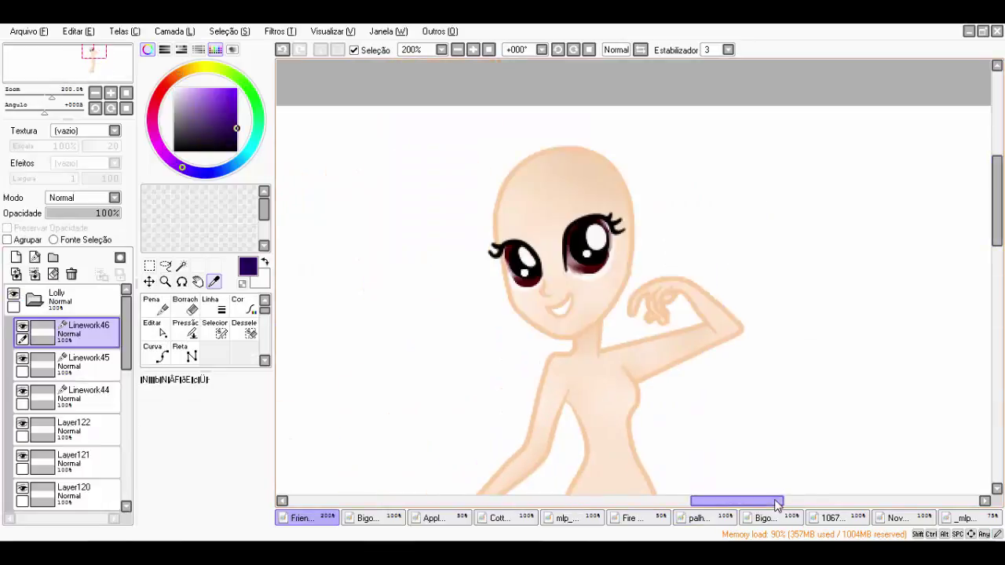
{"action": "scroll", "coordinate": [571, 169], "scroll_direction": "up", "scroll_amount": 3}
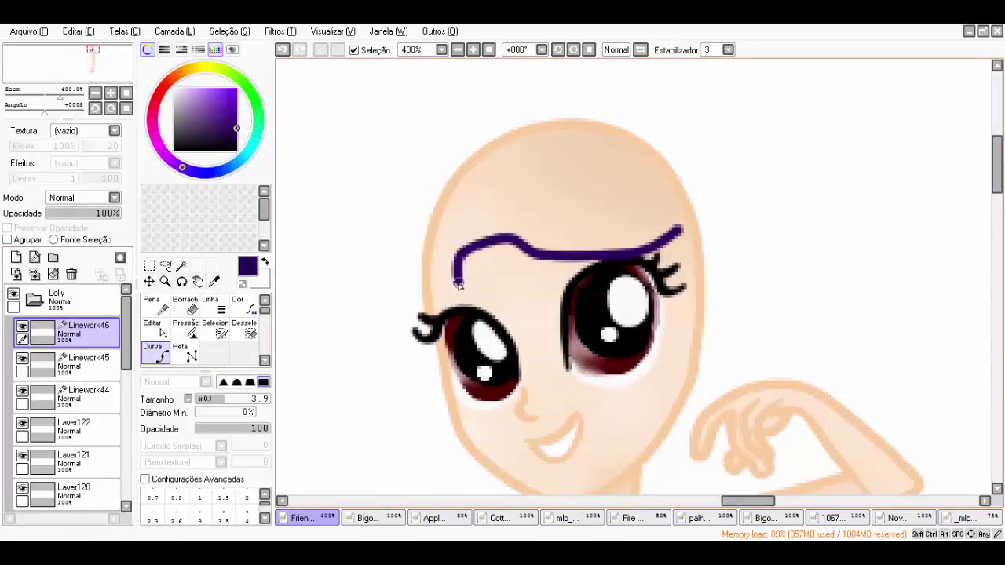
{"action": "left_click", "coordinate": [516, 292]}
{"action": "left_click", "coordinate": [377, 267]}
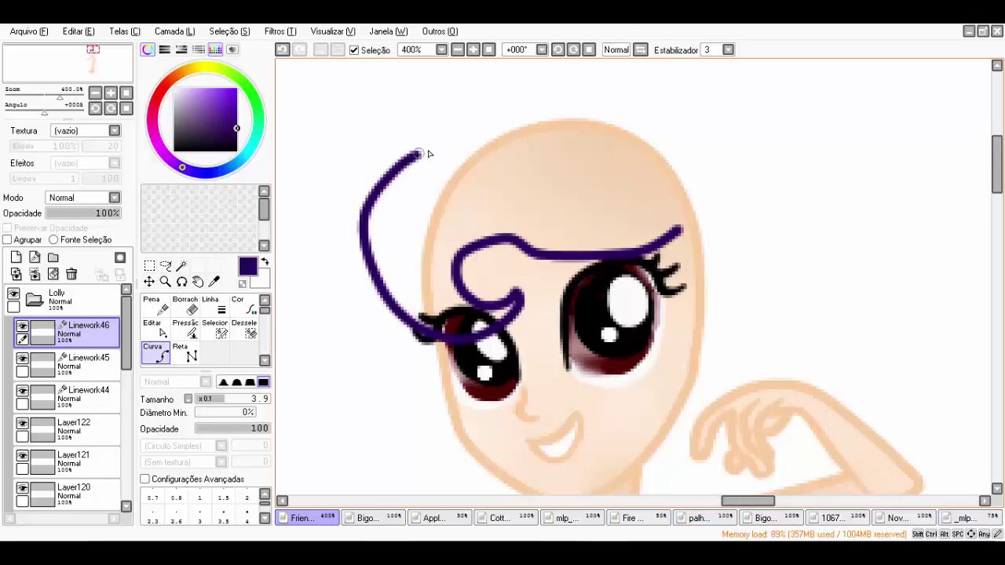
{"action": "left_click", "coordinate": [426, 152]}
{"action": "left_click", "coordinate": [617, 123]}
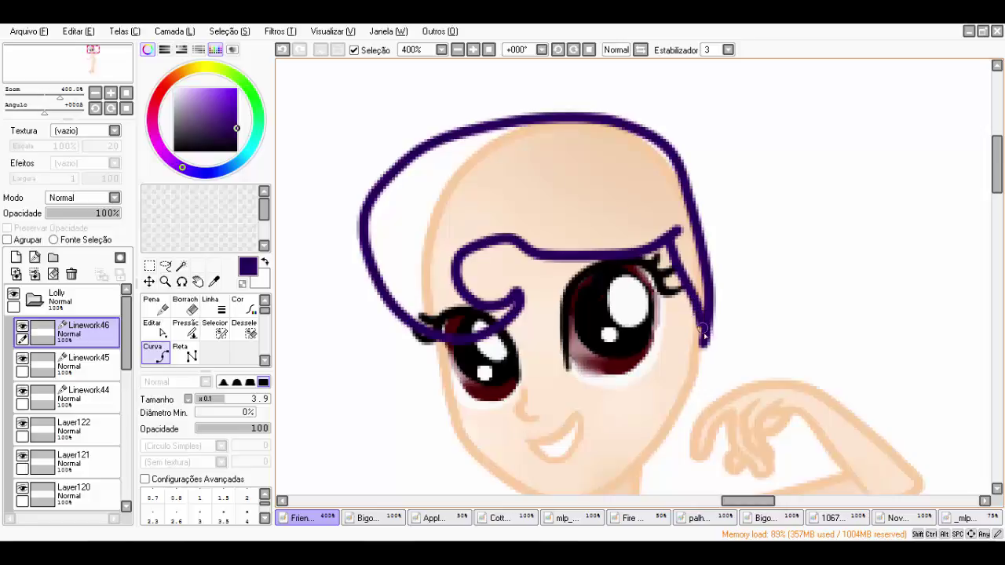
Adjust the hair curve's line pressure and pull the fringe's outer control points closer to the head
{"action": "left_click", "coordinate": [186, 328]}
{"action": "left_click_drag", "start_coordinate": [704, 344], "coordinate": [642, 375]}
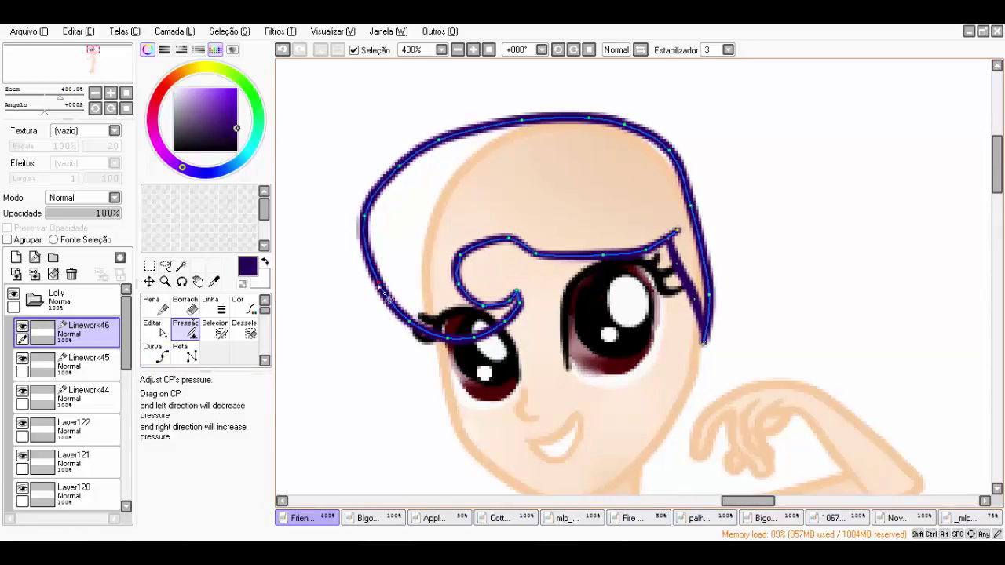
{"action": "key", "text": "e"}
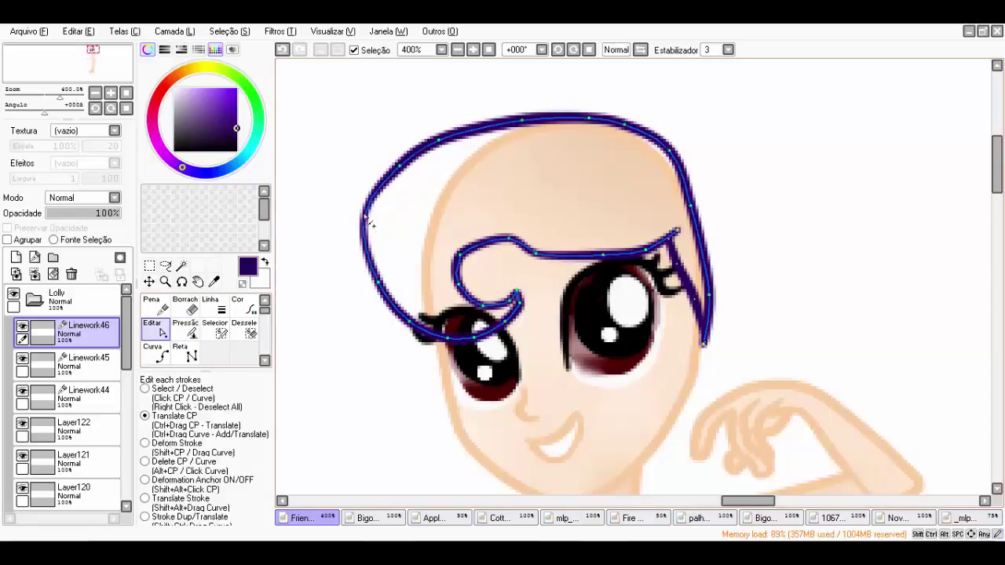
{"action": "left_click_drag", "start_coordinate": [388, 227], "coordinate": [424, 331]}
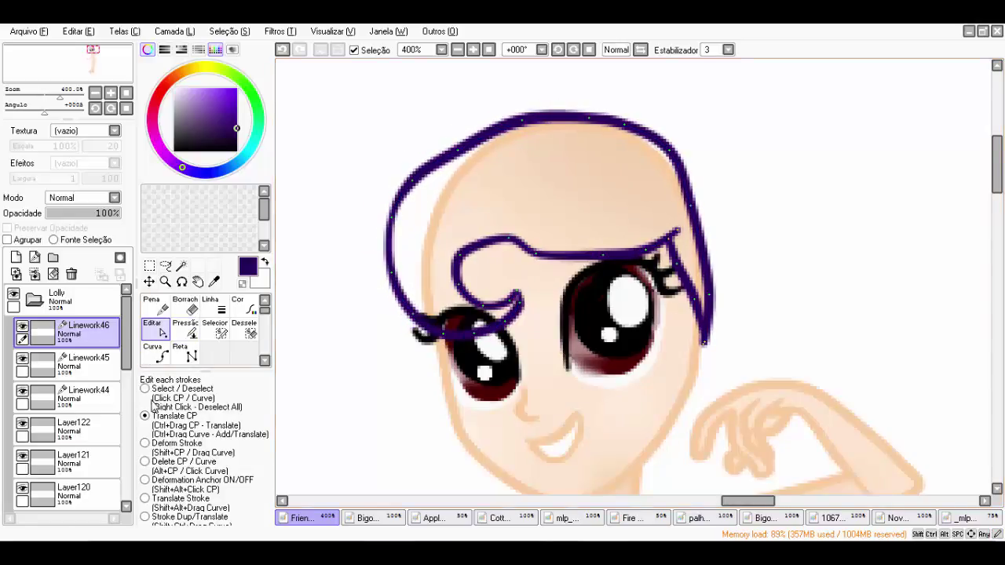
Draw the ponytail outline from the crown down to a curled tip at waist height with the Curve tool at size 3.9
{"action": "key", "text": "c"}
{"action": "left_click_drag", "start_coordinate": [1002, 173], "coordinate": [1001, 165]}
{"action": "left_click", "coordinate": [585, 165]}
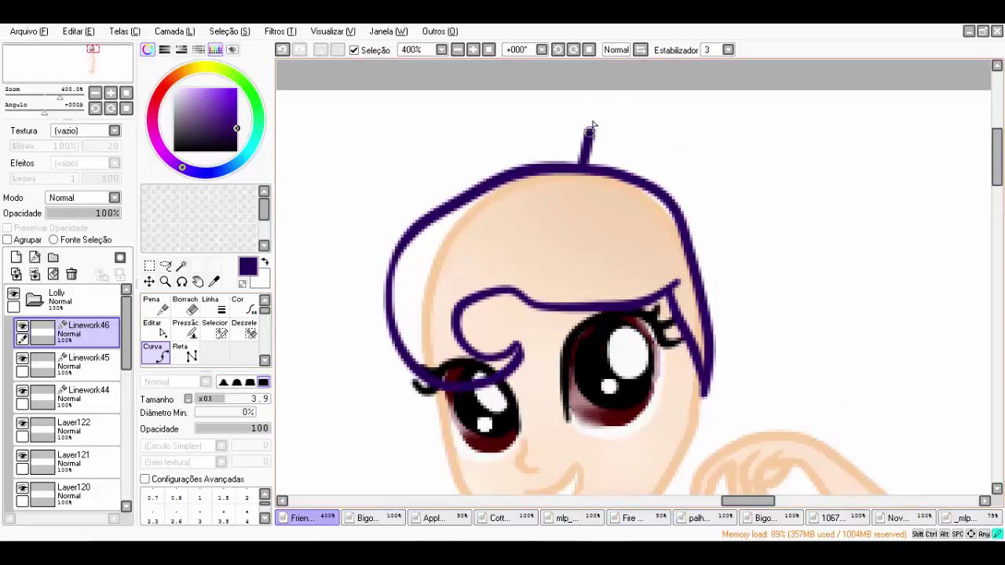
{"action": "left_click", "coordinate": [932, 182]}
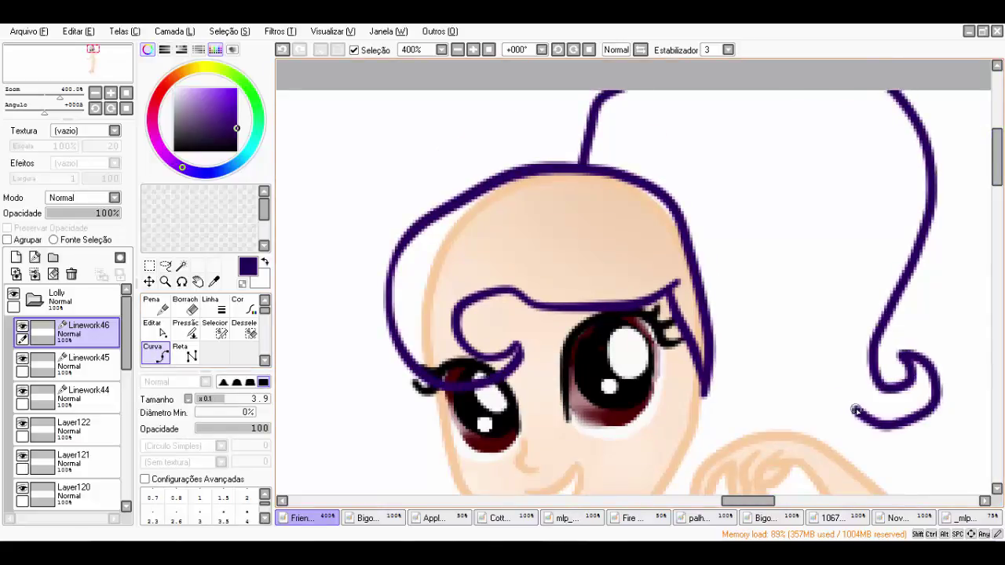
{"action": "scroll", "coordinate": [856, 410], "scroll_direction": "down", "scroll_amount": 5}
{"action": "scroll", "coordinate": [833, 393], "scroll_direction": "down", "scroll_amount": 4}
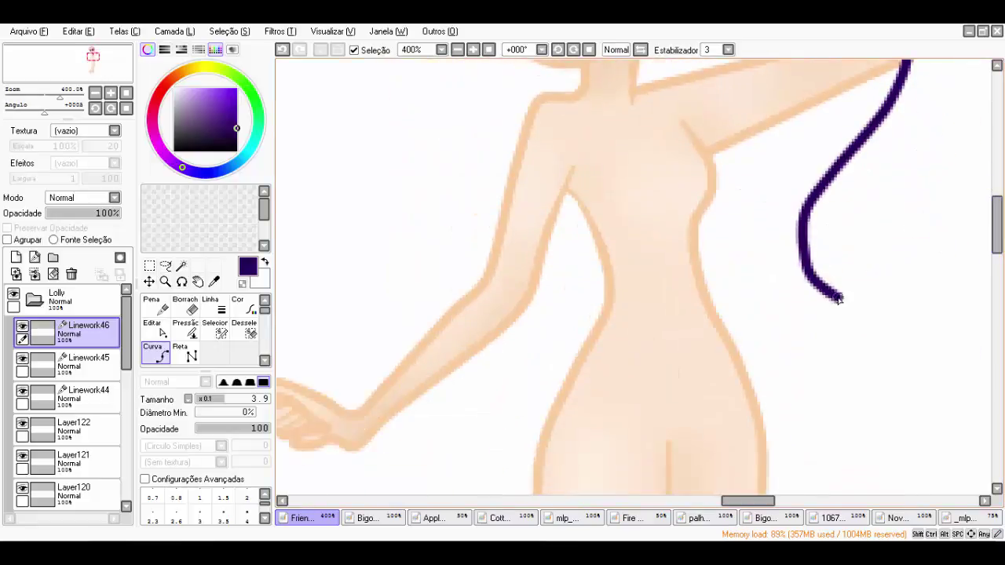
{"action": "left_click", "coordinate": [801, 321]}
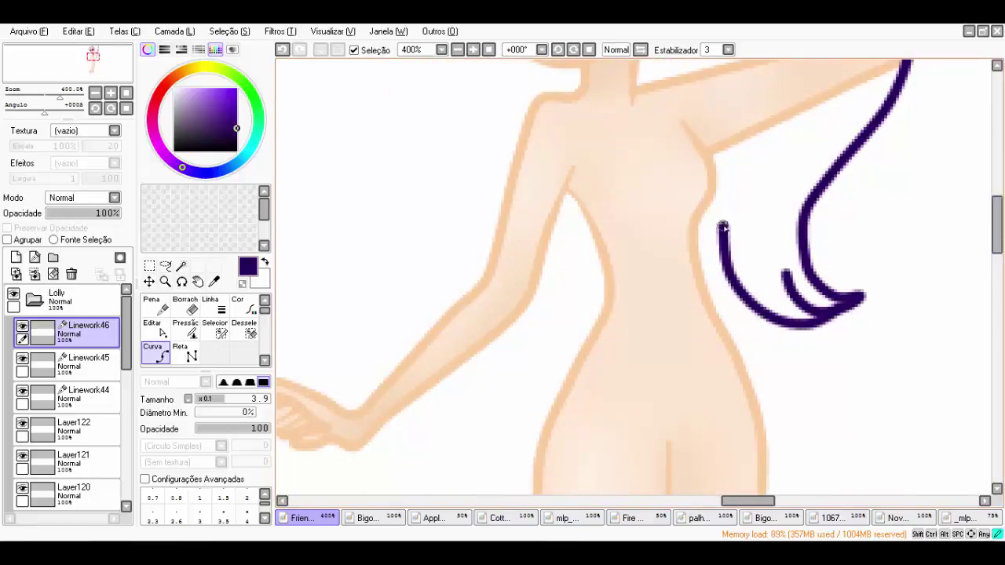
{"action": "scroll", "coordinate": [714, 188], "scroll_direction": "up", "scroll_amount": 3}
{"action": "scroll", "coordinate": [713, 123], "scroll_direction": "down", "scroll_amount": 2}
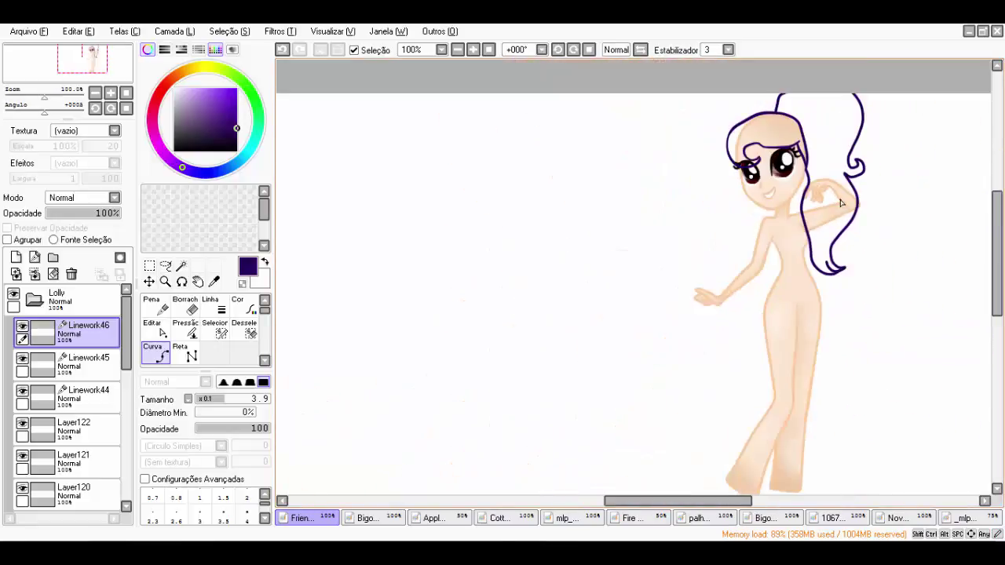
Adjust the hair outline's control points and taper the line pressure at the fringe and the ponytail's ends
{"action": "scroll", "coordinate": [688, 94], "scroll_direction": "up", "scroll_amount": 2}
{"action": "key", "text": "Return"}
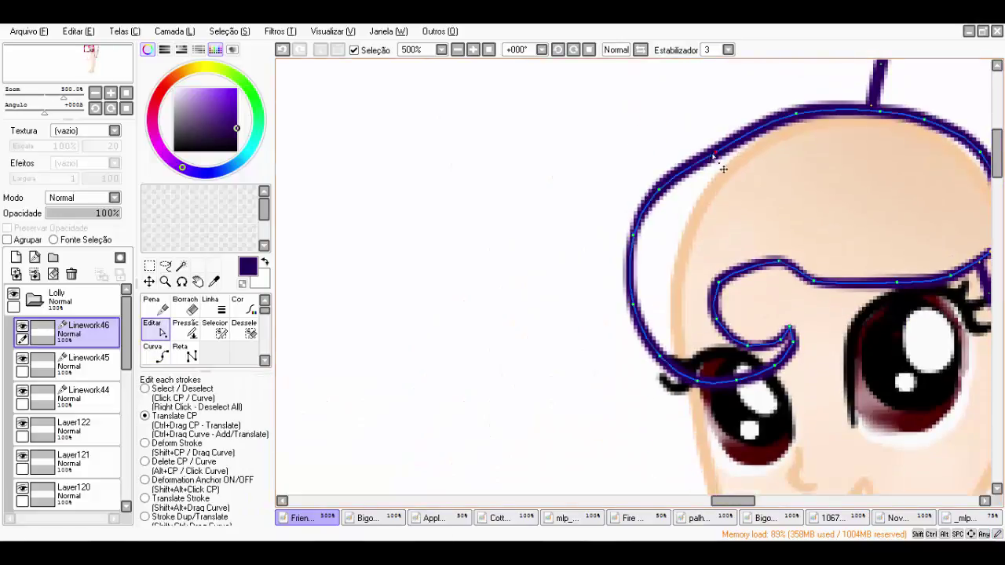
{"action": "scroll", "coordinate": [754, 472], "scroll_direction": "down", "scroll_amount": 1}
{"action": "mouse_move", "coordinate": [762, 390]}
{"action": "left_mouse_down"}
{"action": "mouse_move", "coordinate": [741, 404]}
{"action": "mouse_move", "coordinate": [797, 391]}
{"action": "left_mouse_up"}
{"action": "scroll", "coordinate": [809, 235], "scroll_direction": "down", "scroll_amount": 5}
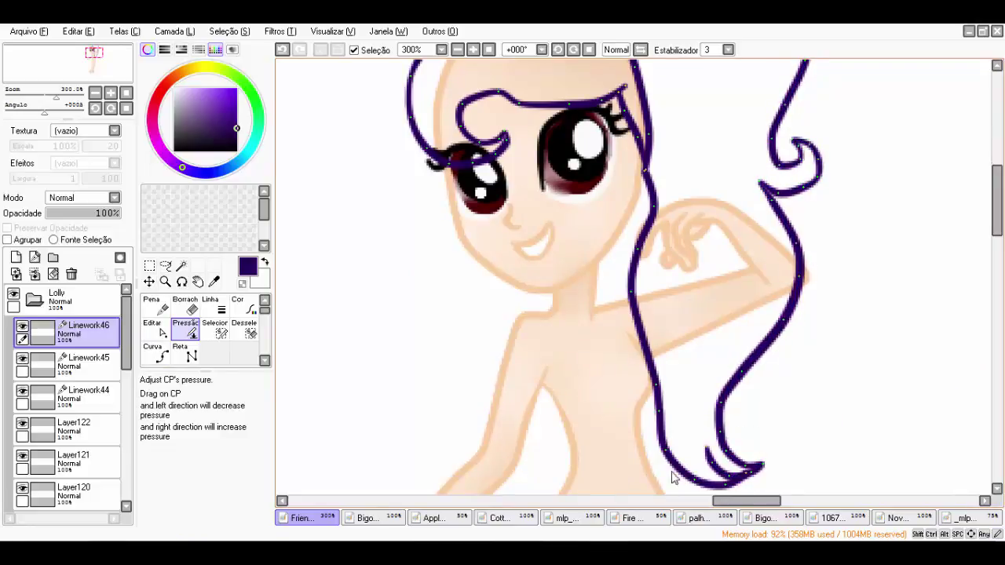
{"action": "left_click_drag", "start_coordinate": [760, 468], "coordinate": [734, 468]}
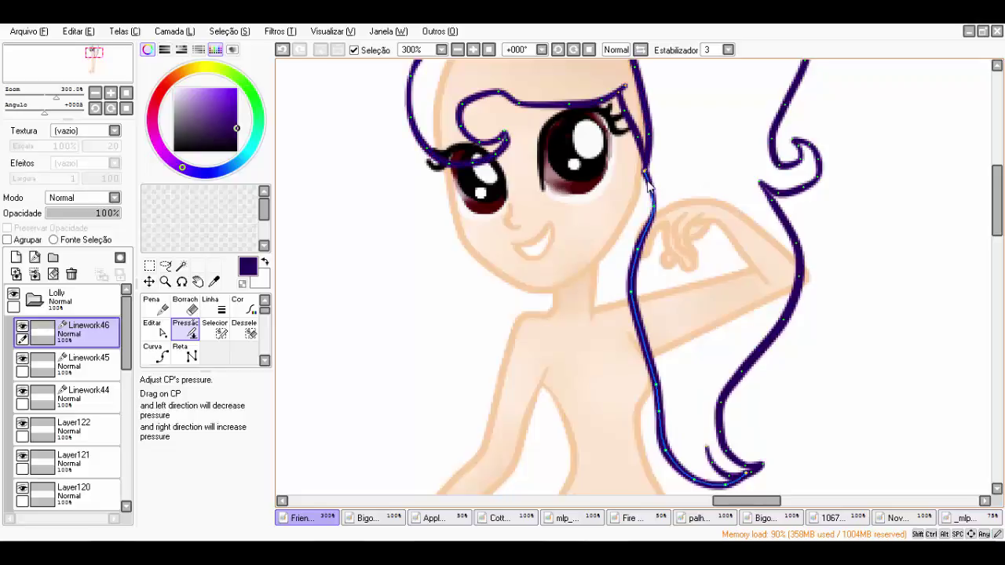
Select the fringe and ponytail interiors with the magic wand and fill in the fringe tip with the size 1 selection pen
{"action": "scroll", "coordinate": [835, 359], "scroll_direction": "down", "scroll_amount": 4}
{"action": "scroll", "coordinate": [835, 359], "scroll_direction": "up", "scroll_amount": 3}
{"action": "left_click", "coordinate": [182, 265]}
{"action": "left_click", "coordinate": [775, 344]}
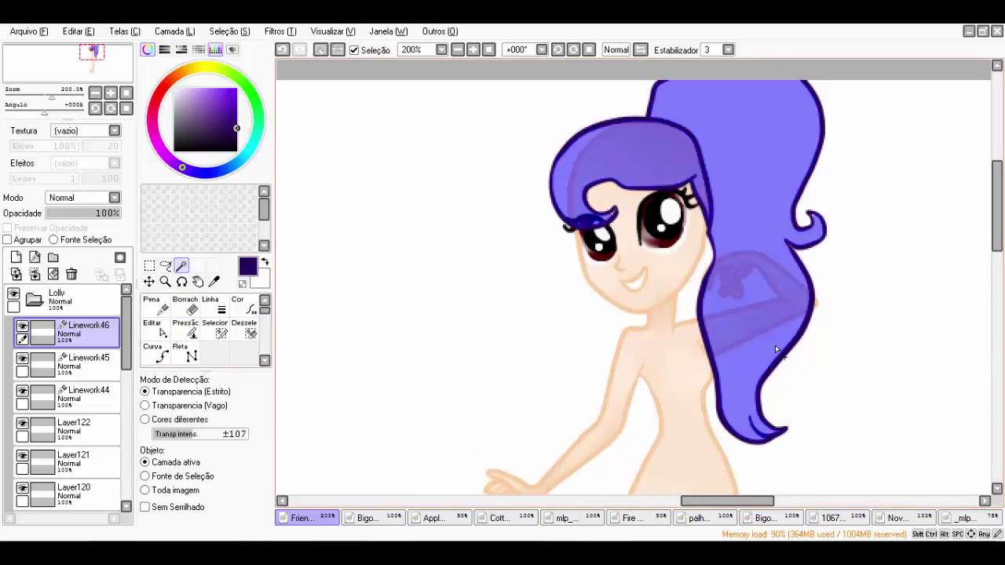
{"action": "scroll", "coordinate": [775, 345], "scroll_direction": "up", "scroll_amount": 3}
{"action": "left_click_drag", "start_coordinate": [417, 152], "coordinate": [645, 214]}
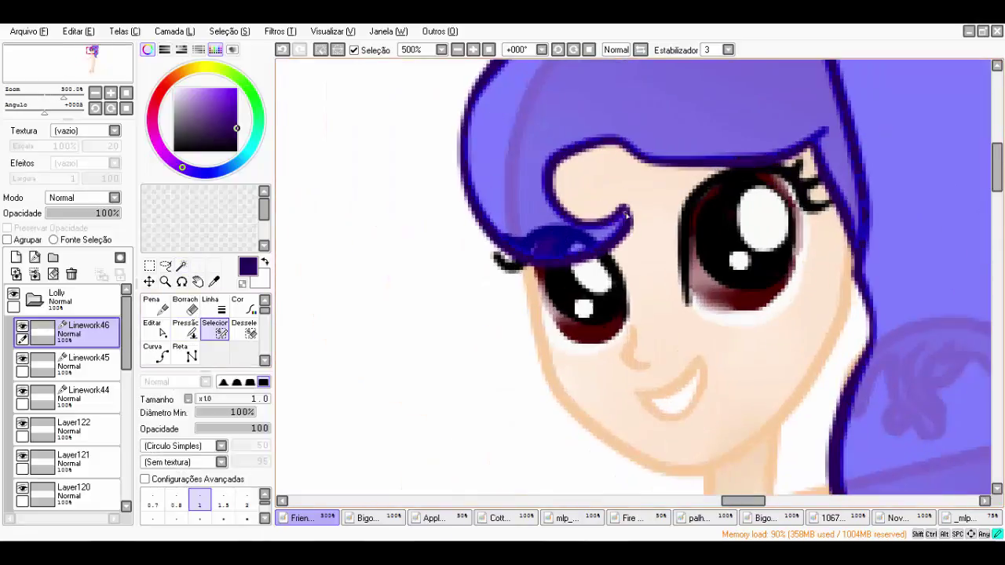
Sample the purple from the palette document and fill the selected hair on a new layer beneath Linework46 with the size 57 pen
{"action": "scroll", "coordinate": [626, 213], "scroll_direction": "down", "scroll_amount": 3}
{"action": "left_click", "coordinate": [699, 518]}
{"action": "left_click", "coordinate": [302, 518]}
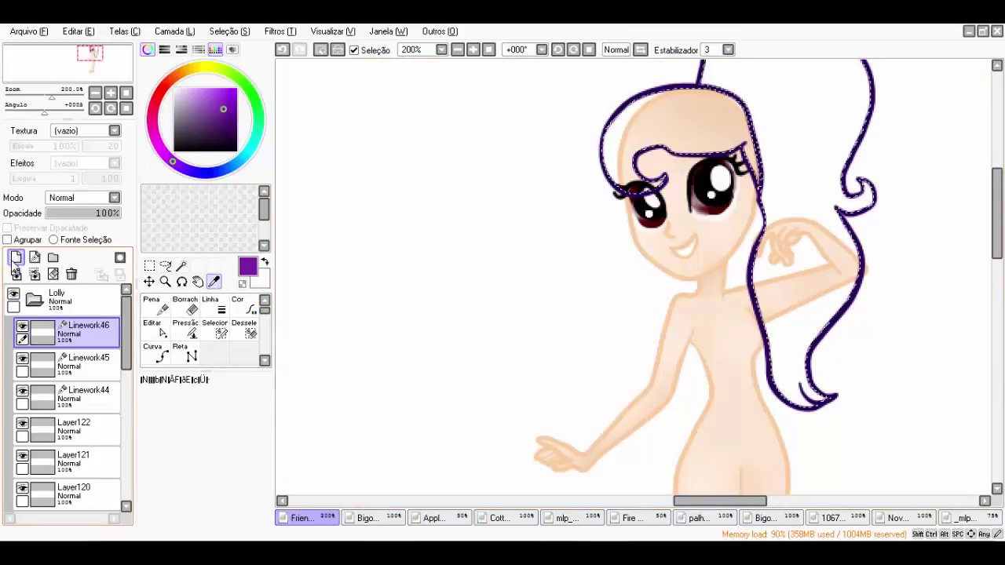
{"action": "left_click", "coordinate": [16, 258]}
{"action": "mouse_move", "coordinate": [606, 143]}
{"action": "left_mouse_down"}
{"action": "mouse_move", "coordinate": [897, 211]}
{"action": "mouse_move", "coordinate": [711, 212]}
{"action": "left_mouse_up"}
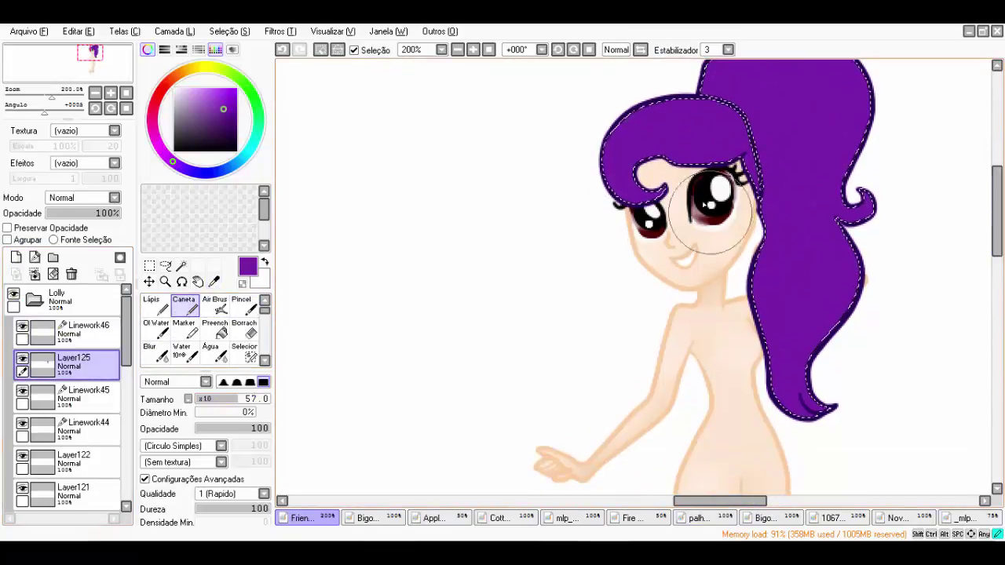
Add another layer and paint the lower part of the fringe pink with the size 57 pen
{"action": "left_click", "coordinate": [16, 257]}
{"action": "left_click", "coordinate": [227, 92]}
{"action": "left_click_drag", "start_coordinate": [667, 157], "coordinate": [731, 157]}
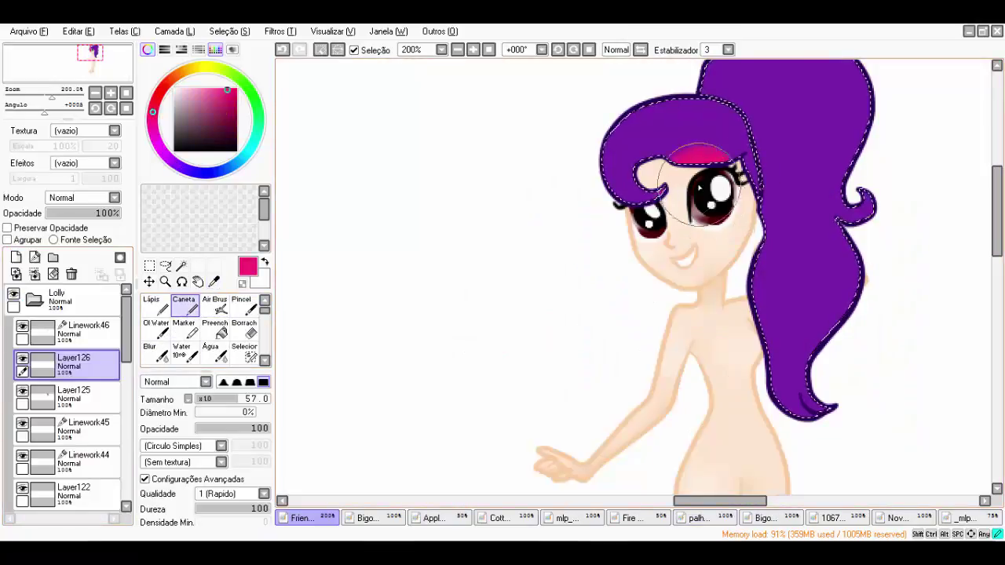
{"action": "left_click_drag", "start_coordinate": [698, 188], "coordinate": [662, 170]}
Shade the fringe, ponytail base and lower ponytail in black on a new layer and soften it with the size 19 Blur brush
{"action": "left_click", "coordinate": [16, 257]}
{"action": "left_click", "coordinate": [174, 150]}
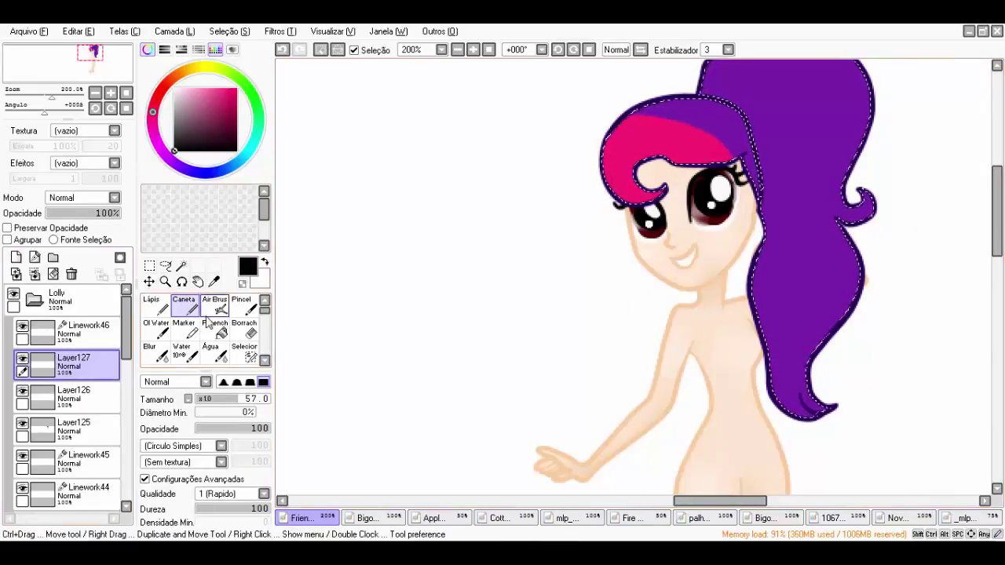
{"action": "left_click", "coordinate": [184, 328]}
{"action": "mouse_move", "coordinate": [710, 103]}
{"action": "left_mouse_down"}
{"action": "mouse_move", "coordinate": [769, 220]}
{"action": "mouse_move", "coordinate": [762, 189]}
{"action": "left_mouse_up"}
{"action": "mouse_move", "coordinate": [848, 304]}
{"action": "left_mouse_down"}
{"action": "mouse_move", "coordinate": [756, 353]}
{"action": "mouse_move", "coordinate": [817, 267]}
{"action": "mouse_move", "coordinate": [754, 251]}
{"action": "mouse_move", "coordinate": [848, 306]}
{"action": "mouse_move", "coordinate": [796, 346]}
{"action": "mouse_move", "coordinate": [786, 385]}
{"action": "left_mouse_up"}
{"action": "key", "text": "b"}
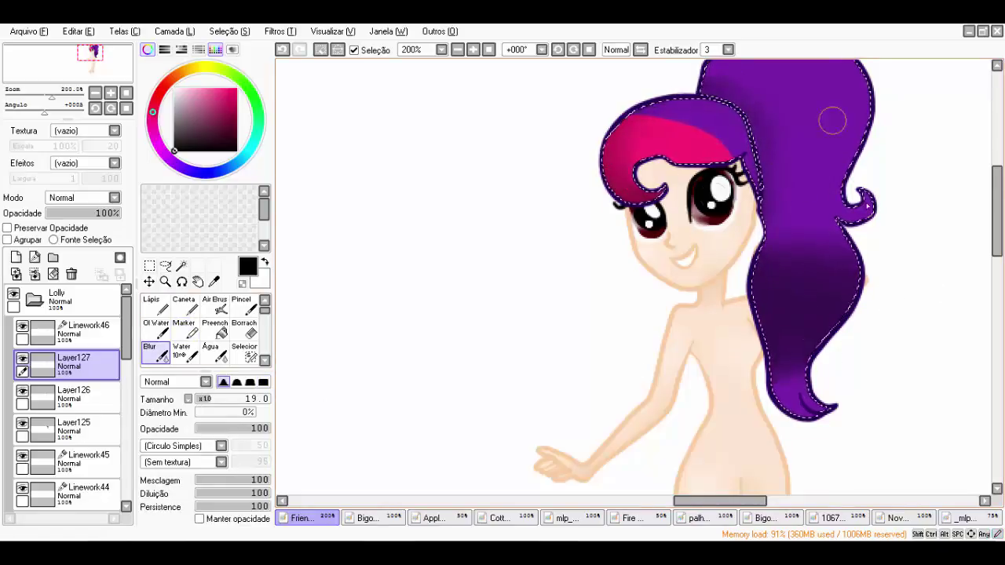
Add a layer, paint wide white highlights across the fringe and ponytail with the size 28 pen and blur the fringe highlight
{"action": "key", "text": "ctrl+shift+n"}
{"action": "key", "text": "x"}
{"action": "key", "text": "n"}
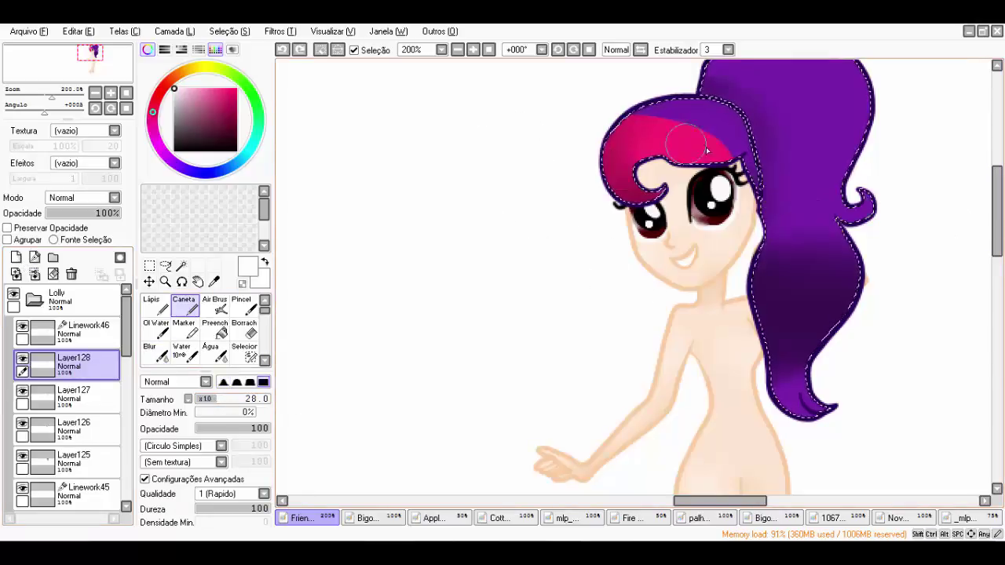
{"action": "left_click_drag", "start_coordinate": [675, 150], "coordinate": [742, 130]}
{"action": "left_click_drag", "start_coordinate": [753, 255], "coordinate": [856, 259]}
{"action": "key", "text": "b"}
{"action": "left_click_drag", "start_coordinate": [676, 149], "coordinate": [659, 126]}
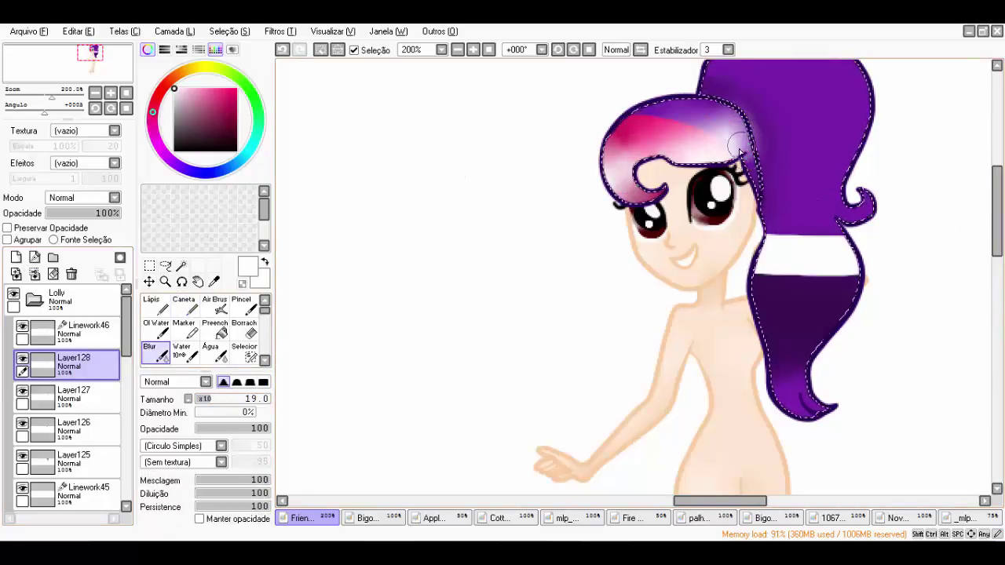
Undo the wide highlights, repaint them as narrower white bands with the size 13 pen and blur them into the hair
{"action": "key", "text": "ctrl+z"}
{"action": "key", "text": "ctrl+z"}
{"action": "key", "text": "ctrl+z"}
{"action": "key", "text": "n"}
{"action": "key", "text": "ctrl+y"}
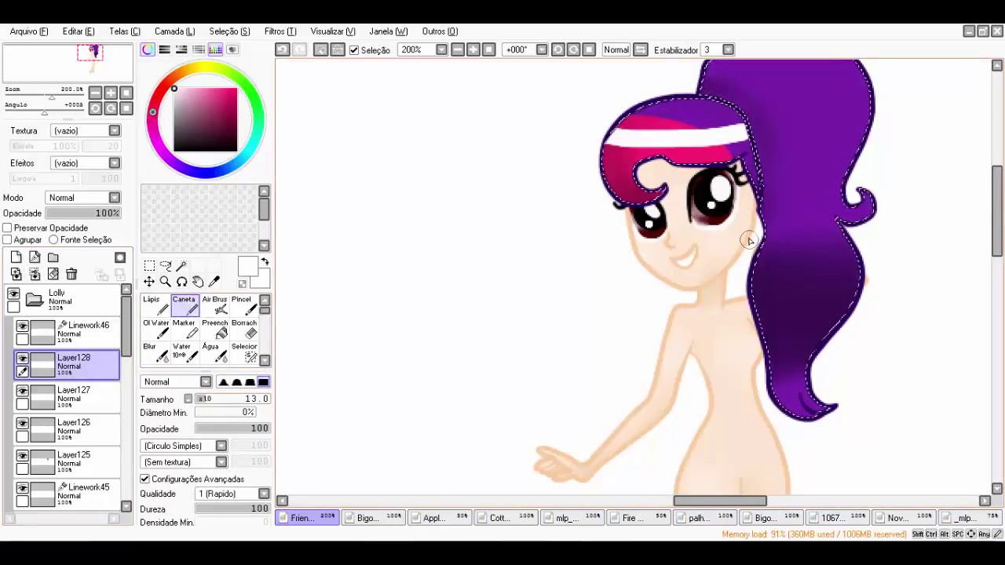
{"action": "key", "text": "ctrl+y"}
{"action": "key", "text": "b"}
{"action": "left_click_drag", "start_coordinate": [762, 236], "coordinate": [840, 236]}
{"action": "left_click_drag", "start_coordinate": [817, 299], "coordinate": [856, 251]}
Clear the hair selection with the size 58 deselect brush and select the body and raised arm from Linework44 with the magic wand
{"action": "scroll", "coordinate": [694, 328], "scroll_direction": "up", "scroll_amount": 1}
{"action": "key", "text": "ctrl+d"}
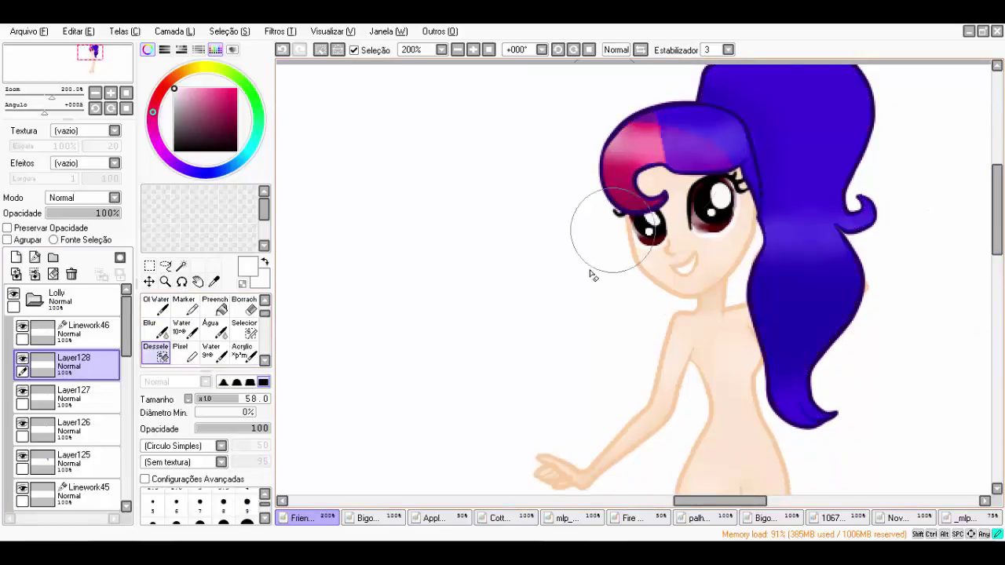
{"action": "scroll", "coordinate": [86, 298], "scroll_direction": "down", "scroll_amount": 3}
{"action": "left_click", "coordinate": [82, 369]}
{"action": "key", "text": "w"}
{"action": "left_click", "coordinate": [787, 328]}
{"action": "scroll", "coordinate": [770, 260], "scroll_direction": "up", "scroll_amount": 3}
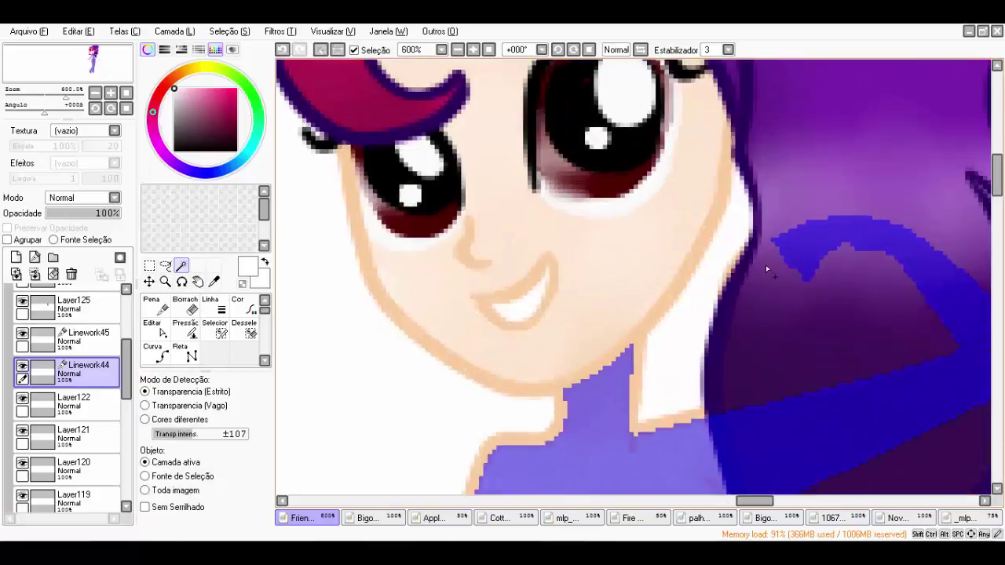
Extend the body selection over the outline and the raised hand's fingers with the size 1 selection pen and magic wand
{"action": "key", "text": "s"}
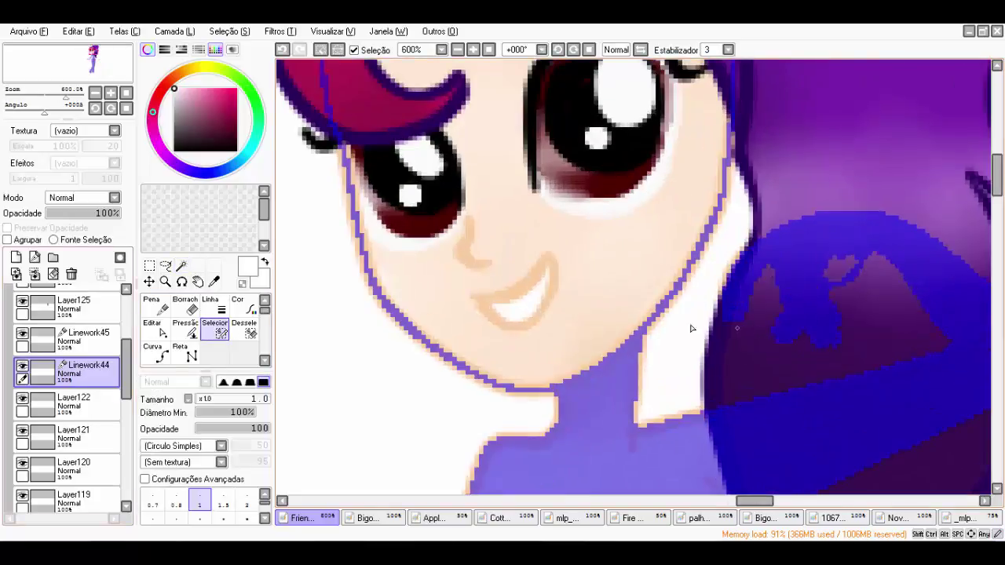
{"action": "scroll", "coordinate": [692, 328], "scroll_direction": "down", "scroll_amount": 2}
{"action": "key", "text": "w"}
{"action": "scroll", "coordinate": [825, 301], "scroll_direction": "down", "scroll_amount": 3}
{"action": "scroll", "coordinate": [734, 370], "scroll_direction": "up", "scroll_amount": 3}
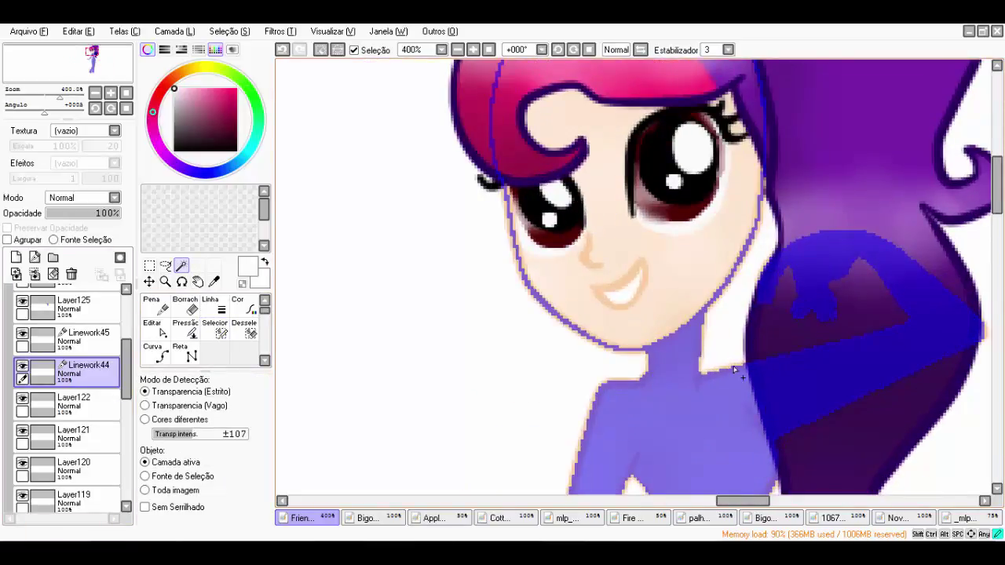
{"action": "scroll", "coordinate": [737, 367], "scroll_direction": "down", "scroll_amount": 3}
{"action": "scroll", "coordinate": [71, 393], "scroll_direction": "up", "scroll_amount": 3}
Erase the hair fill, shading and highlights over the raised arm on Layer125, Layer127 and Layer128 with the size 20 eraser
{"action": "left_click", "coordinate": [74, 459]}
{"action": "left_click", "coordinate": [244, 305]}
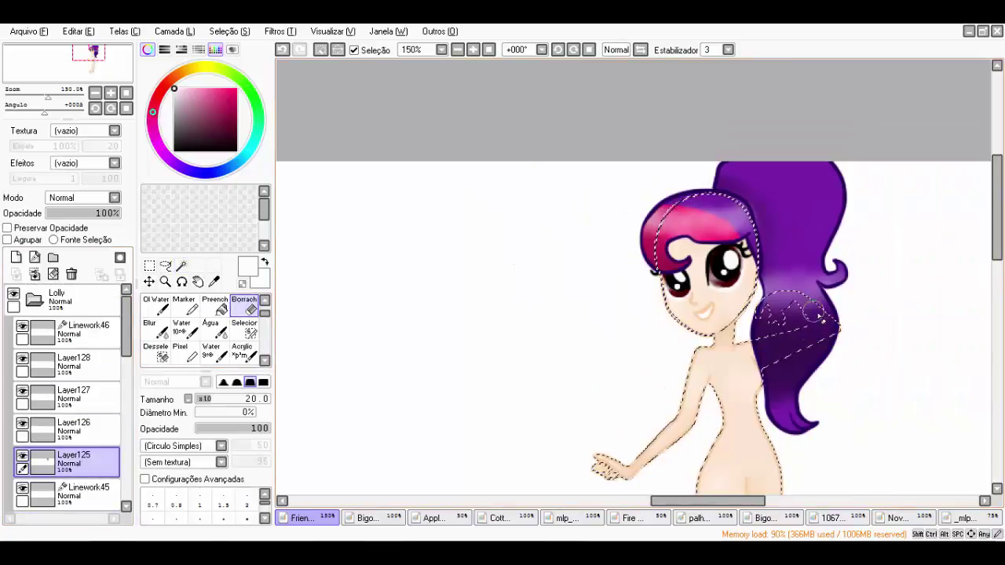
{"action": "left_click", "coordinate": [87, 399]}
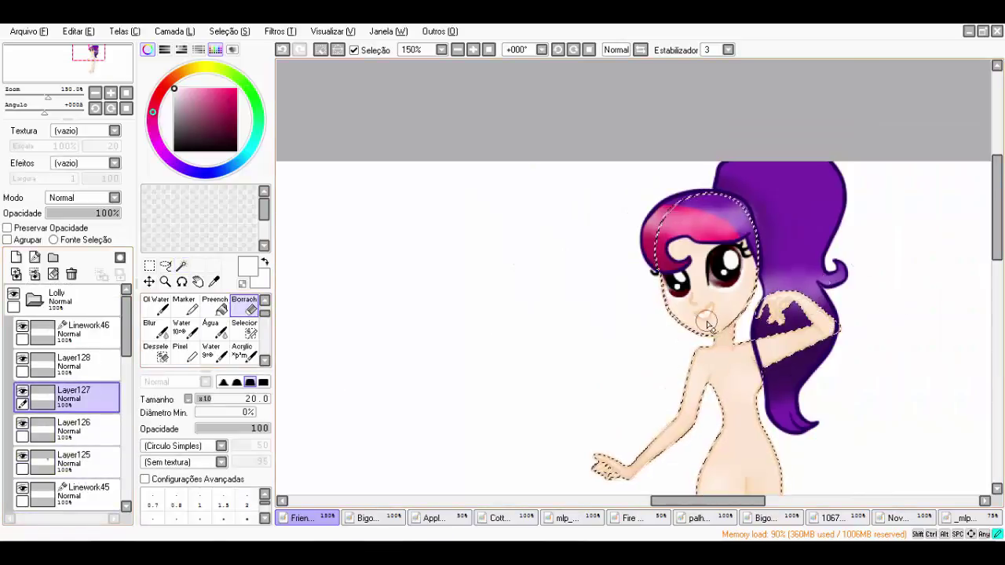
{"action": "left_click", "coordinate": [79, 365]}
Erase the hair outline crossing the raised arm on Linework46 with the size 5 eraser and adjust the line pressure beside the underarm
{"action": "left_click", "coordinate": [78, 330]}
{"action": "scroll", "coordinate": [738, 369], "scroll_direction": "up", "scroll_amount": 4}
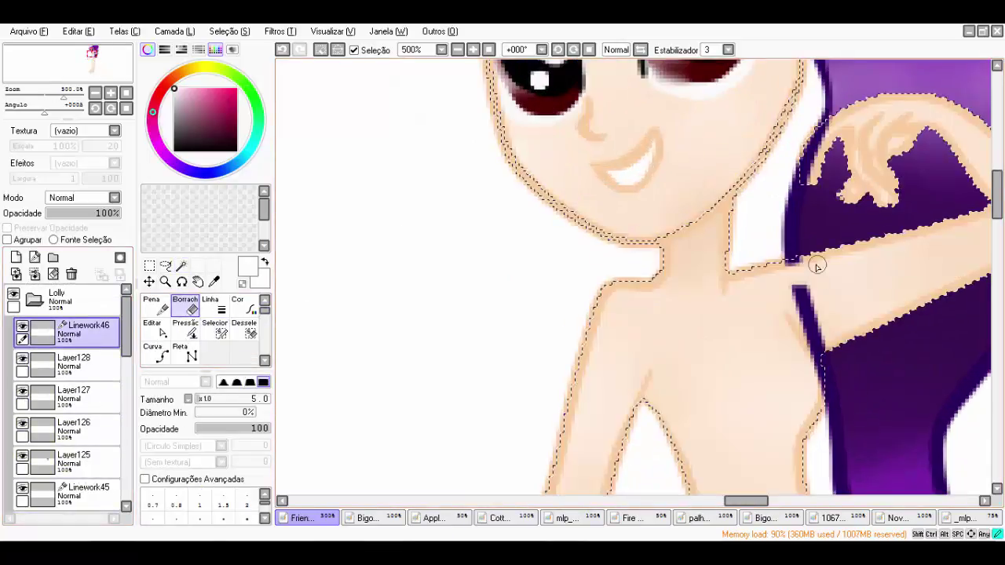
{"action": "left_click", "coordinate": [185, 328]}
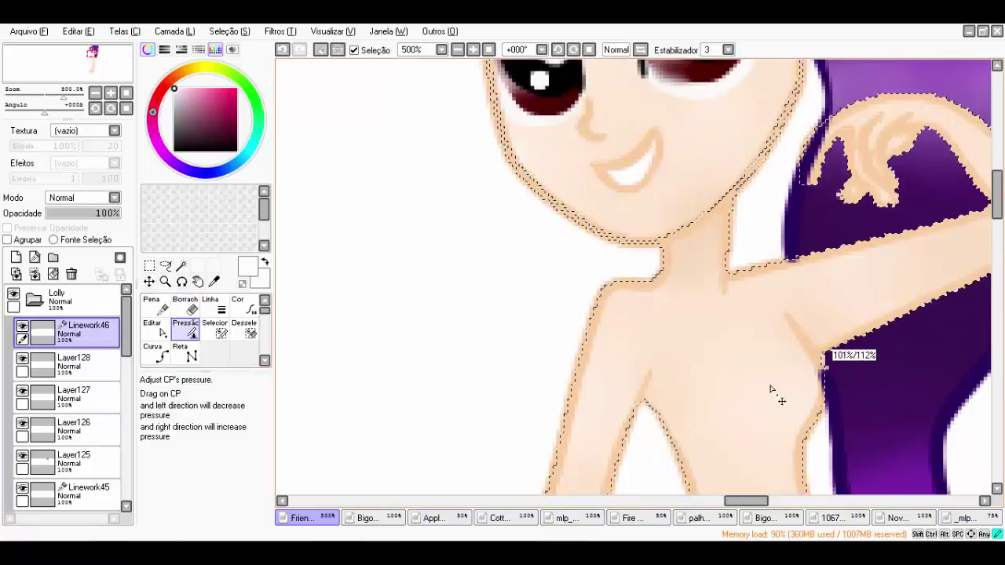
{"action": "left_click_drag", "start_coordinate": [747, 501], "coordinate": [768, 501]}
{"action": "left_click", "coordinate": [188, 308]}
{"action": "scroll", "coordinate": [729, 216], "scroll_direction": "up", "scroll_amount": 2}
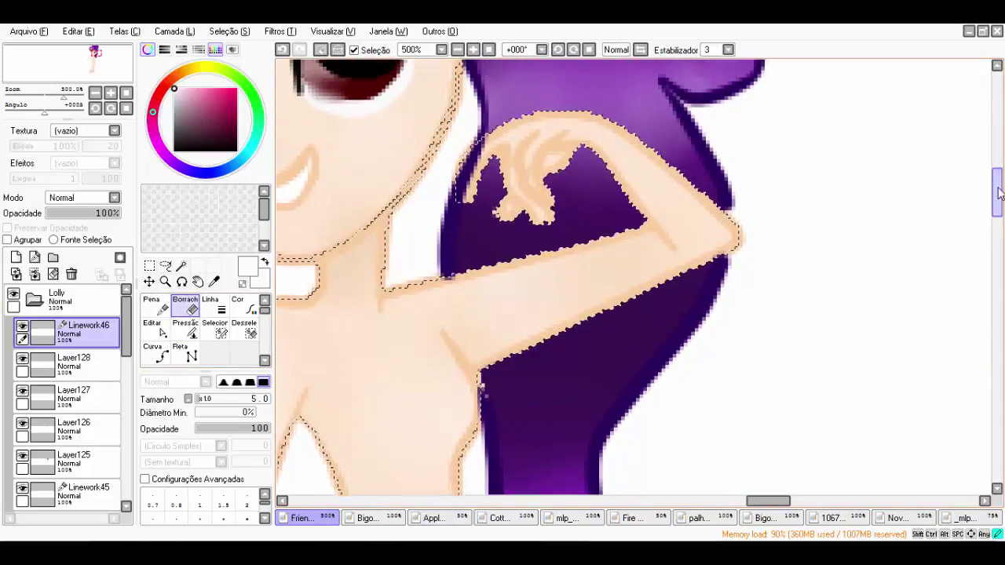
Clear the body selection with the size 52 deselect brush
{"action": "scroll", "coordinate": [458, 207], "scroll_direction": "down", "scroll_amount": 6}
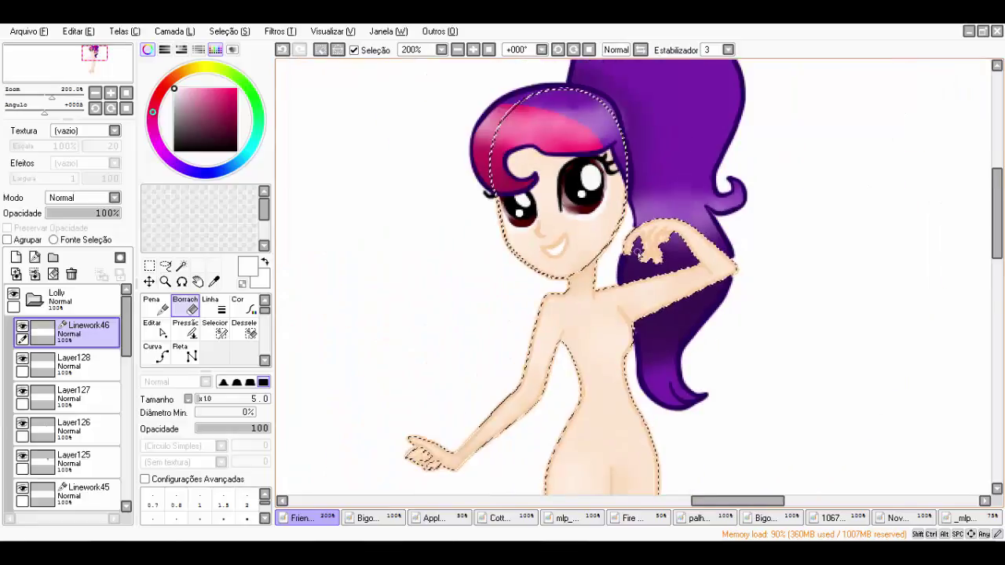
{"action": "key", "text": "d"}
{"action": "mouse_move", "coordinate": [589, 244]}
{"action": "left_mouse_down"}
{"action": "mouse_move", "coordinate": [759, 217]}
{"action": "mouse_move", "coordinate": [621, 385]}
{"action": "left_mouse_up"}
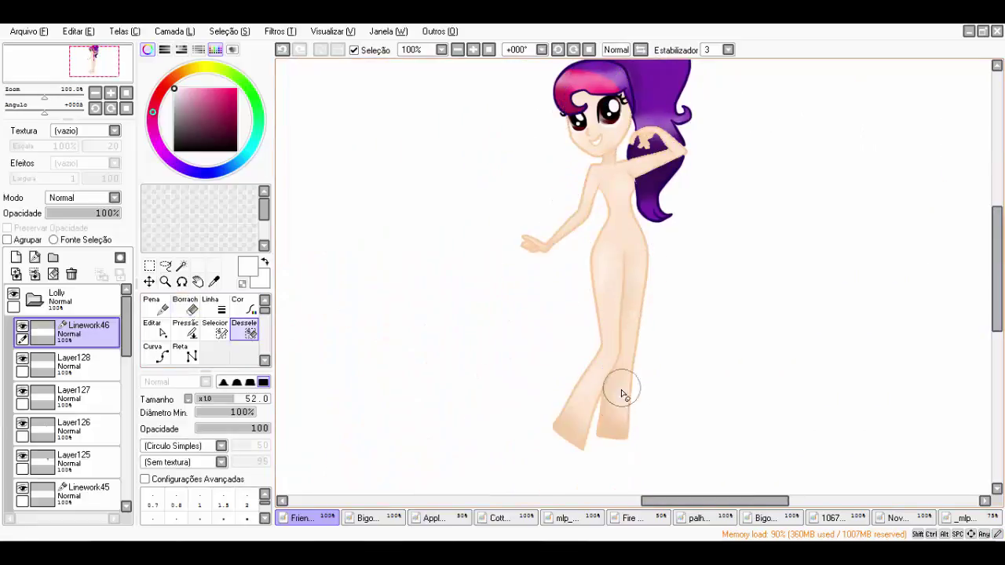
Sample the darker blue of the palette's Corpo swatch and outline an off-shoulder top on Linework46 with the Curve tool at size 3.9
{"action": "scroll", "coordinate": [635, 191], "scroll_direction": "up", "scroll_amount": 4}
{"action": "scroll", "coordinate": [635, 275], "scroll_direction": "up", "scroll_amount": 2}
{"action": "left_click", "coordinate": [707, 519]}
{"action": "left_click", "coordinate": [590, 294], "text": "alt"}
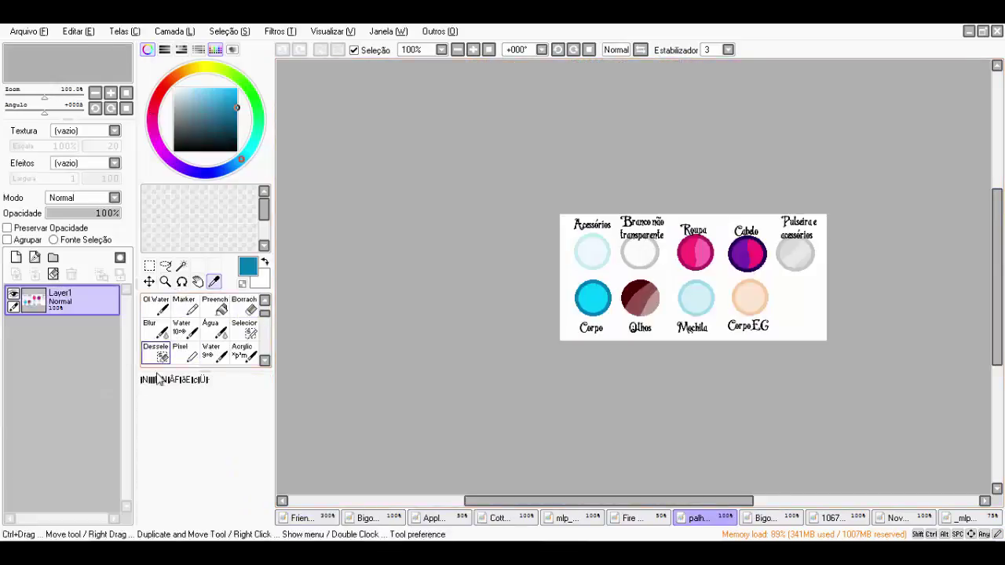
{"action": "left_click", "coordinate": [326, 525]}
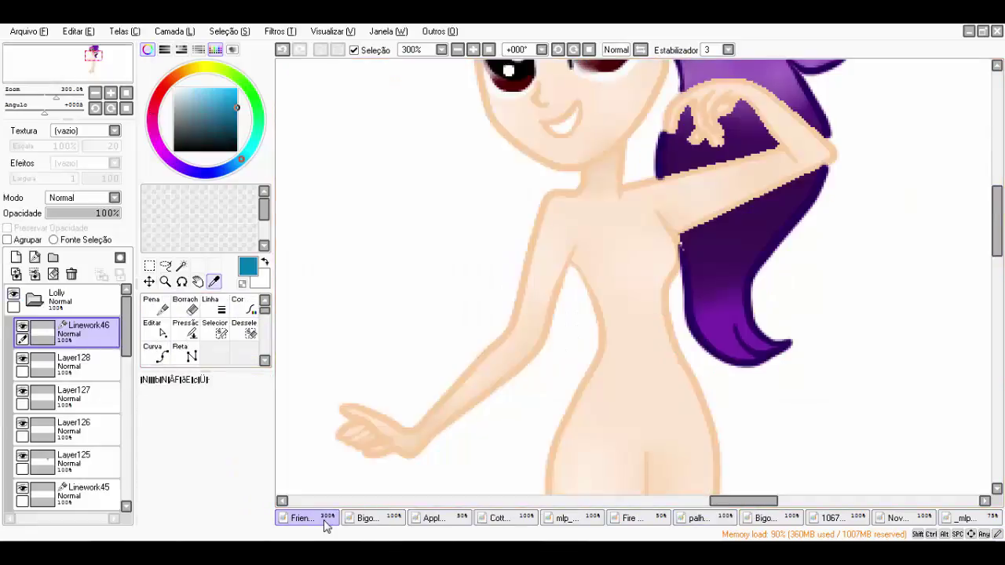
{"action": "left_click", "coordinate": [156, 352]}
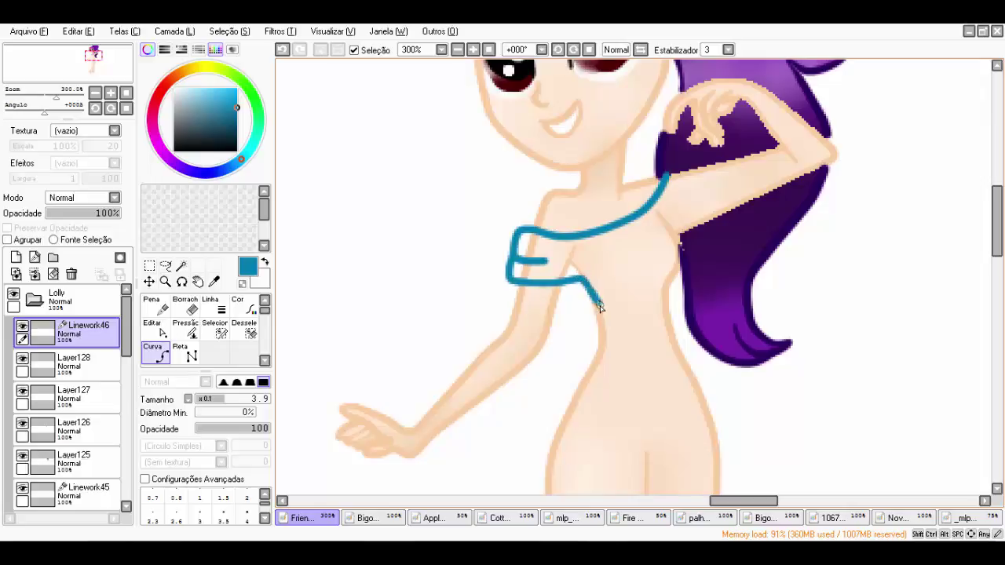
{"action": "left_click", "coordinate": [667, 298]}
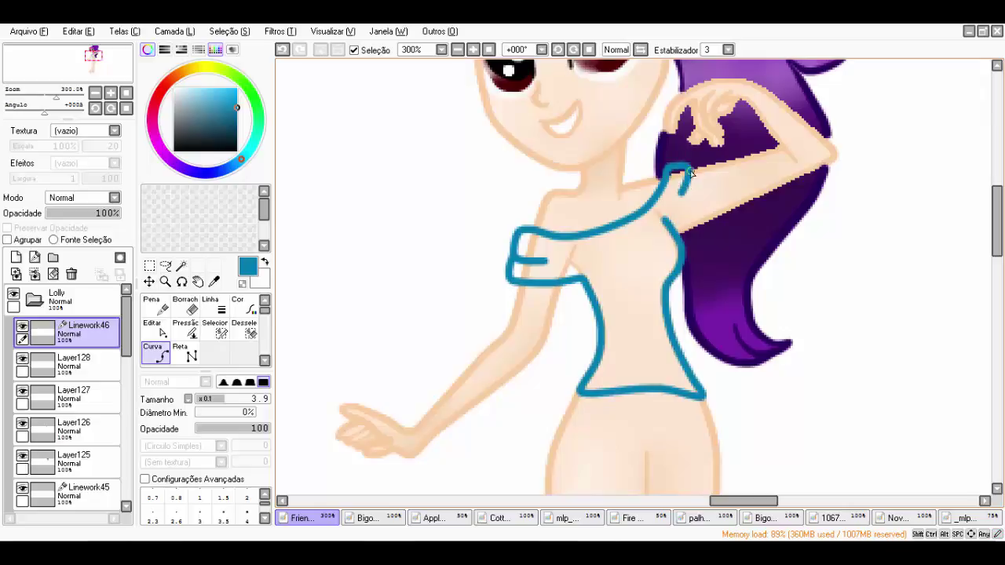
Taper the line pressure of the top's fold lines at both sleeves
{"action": "left_click", "coordinate": [185, 327]}
{"action": "left_click_drag", "start_coordinate": [673, 197], "coordinate": [655, 200]}
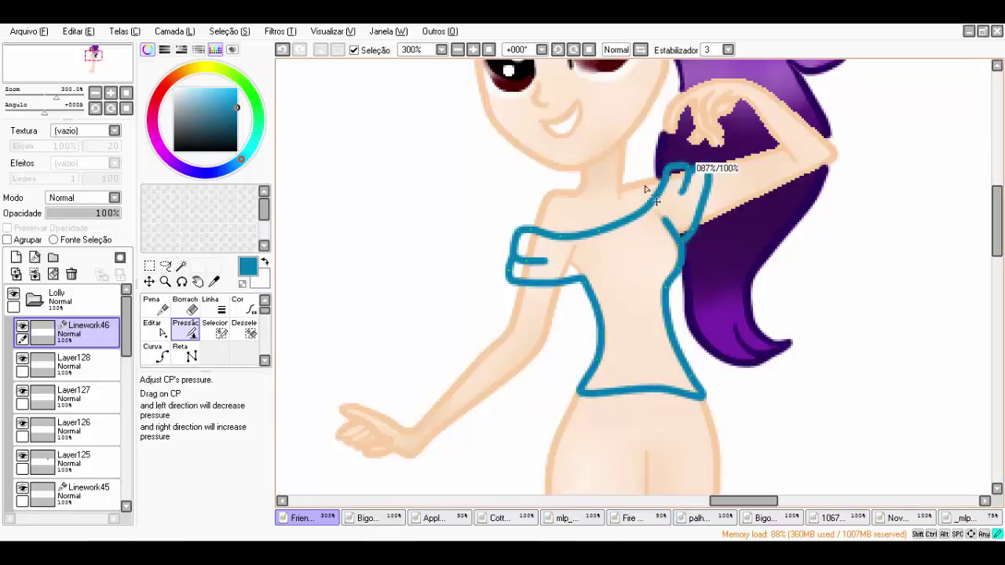
{"action": "left_click_drag", "start_coordinate": [532, 265], "coordinate": [545, 279]}
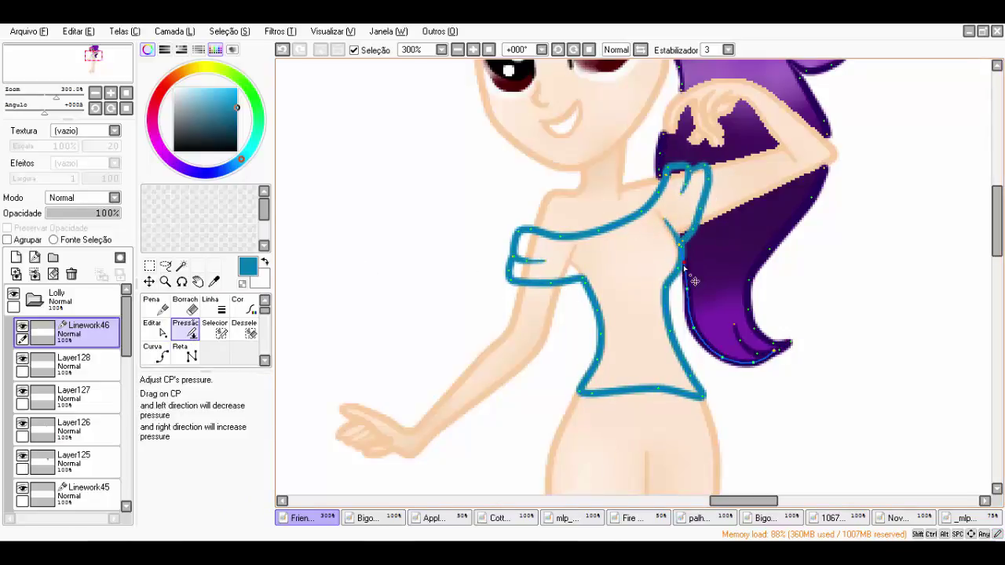
Undo the off-shoulder top's blue outline and its pressure adjustments on Linework46
{"action": "key", "text": "ctrl+z"}
{"action": "key", "text": "ctrl+z"}
{"action": "key", "text": "ctrl+z"}
{"action": "key", "text": "ctrl+z"}
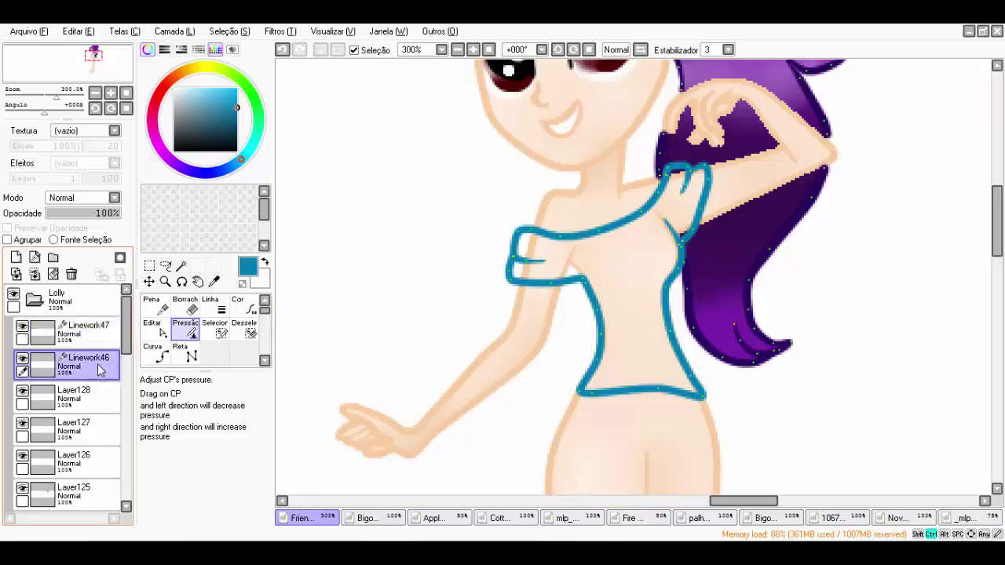
{"action": "key", "text": "ctrl+z"}
{"action": "key", "text": "ctrl+z"}
{"action": "key", "text": "ctrl+z"}
{"action": "key", "text": "ctrl+z"}
{"action": "key", "text": "ctrl+z"}
{"action": "key", "text": "ctrl+z"}
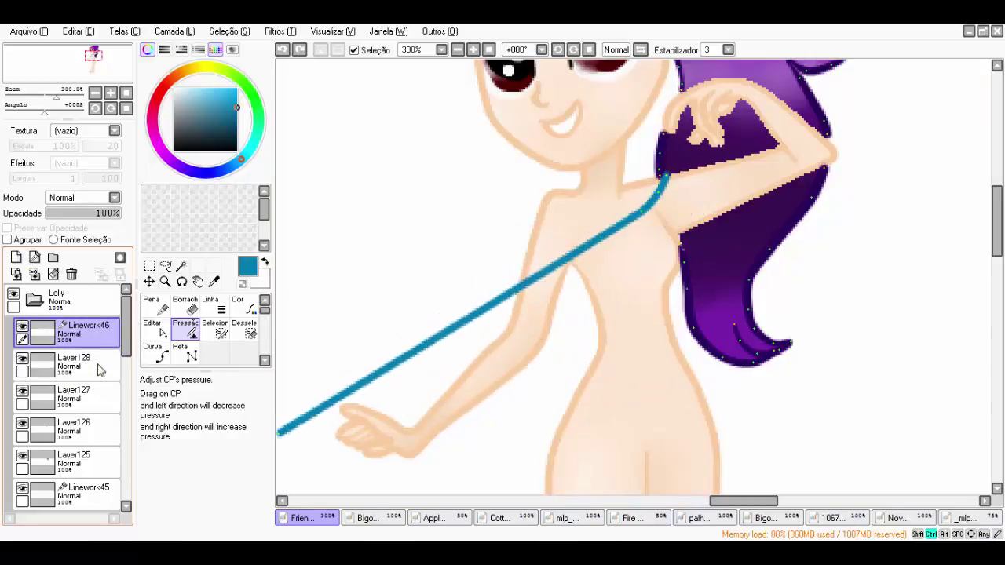
Redraw the off-shoulder top on a new linework layer with the Curve tool at size 3.9, adjusting its points and tapering the line pressure
{"action": "key", "text": "c"}
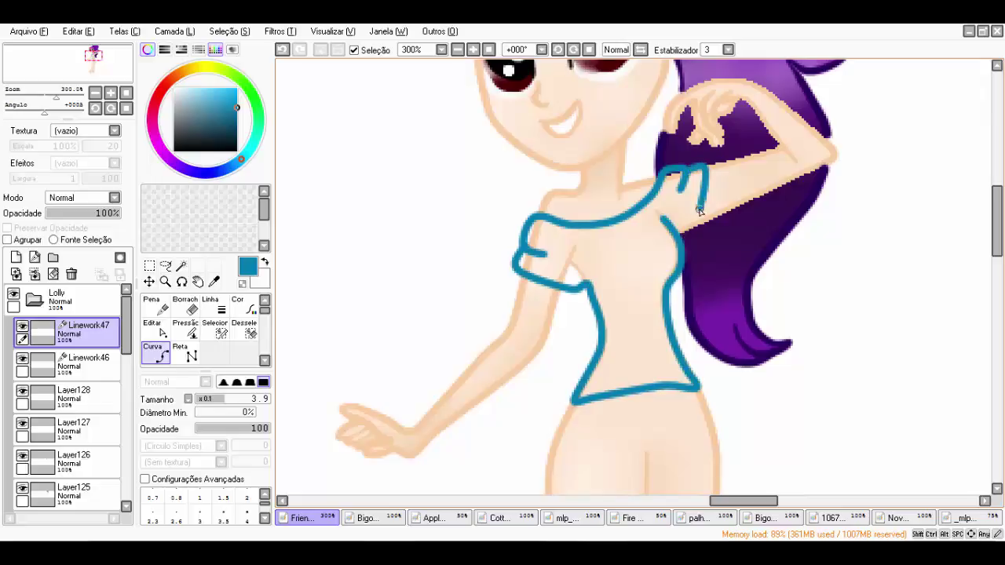
{"action": "key", "text": "e"}
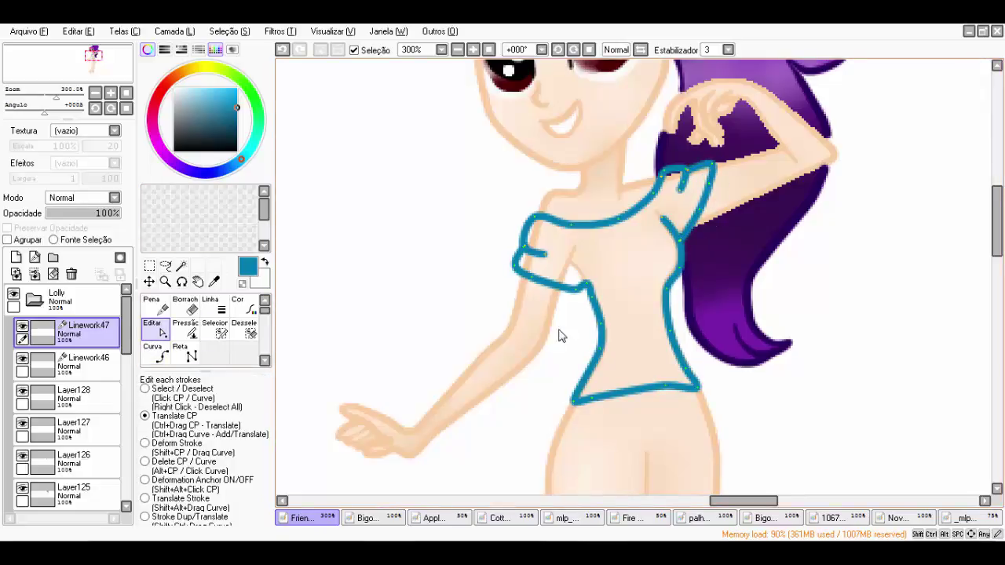
{"action": "key", "text": "p"}
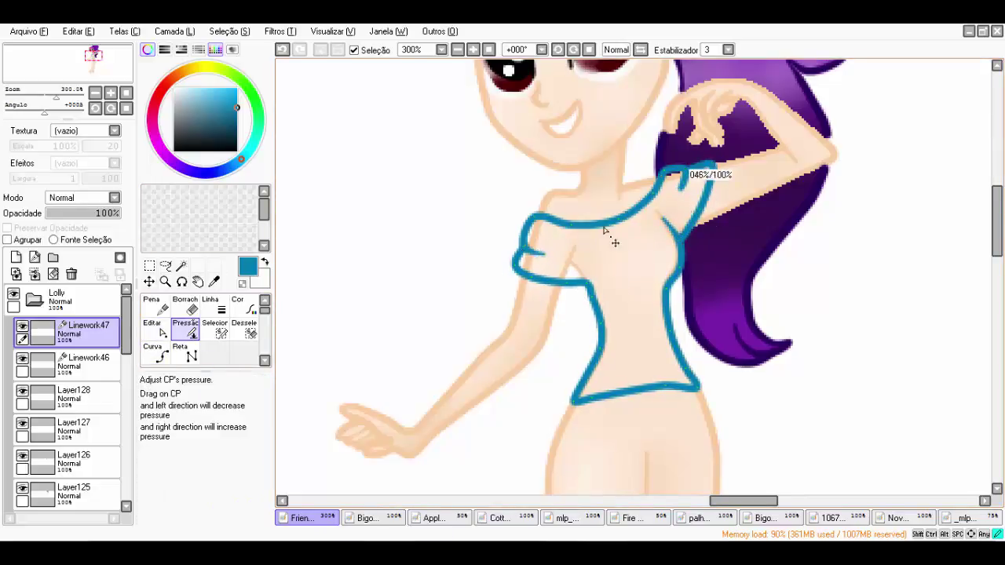
{"action": "left_click_drag", "start_coordinate": [675, 187], "coordinate": [511, 242]}
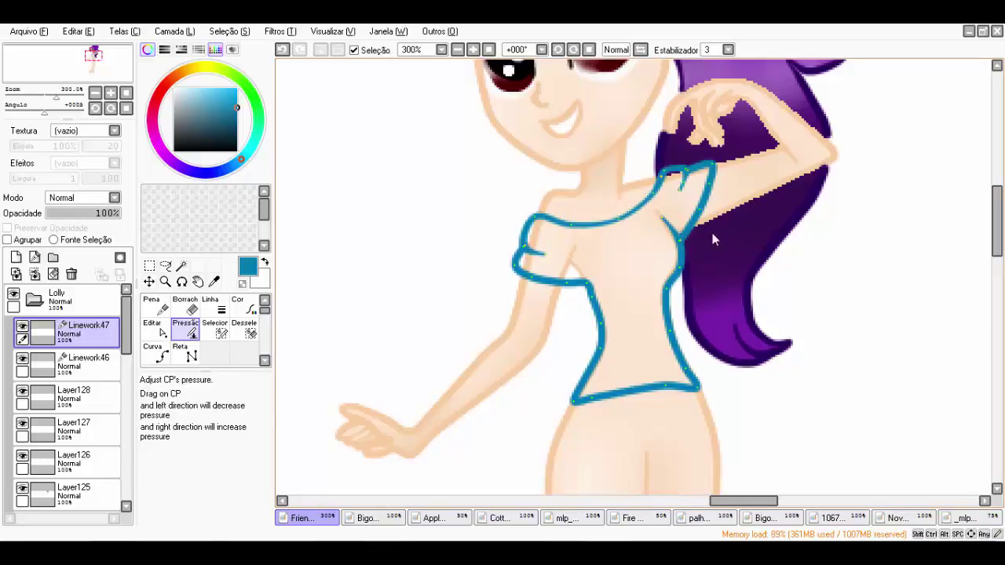
{"action": "left_click_drag", "start_coordinate": [680, 271], "coordinate": [685, 276]}
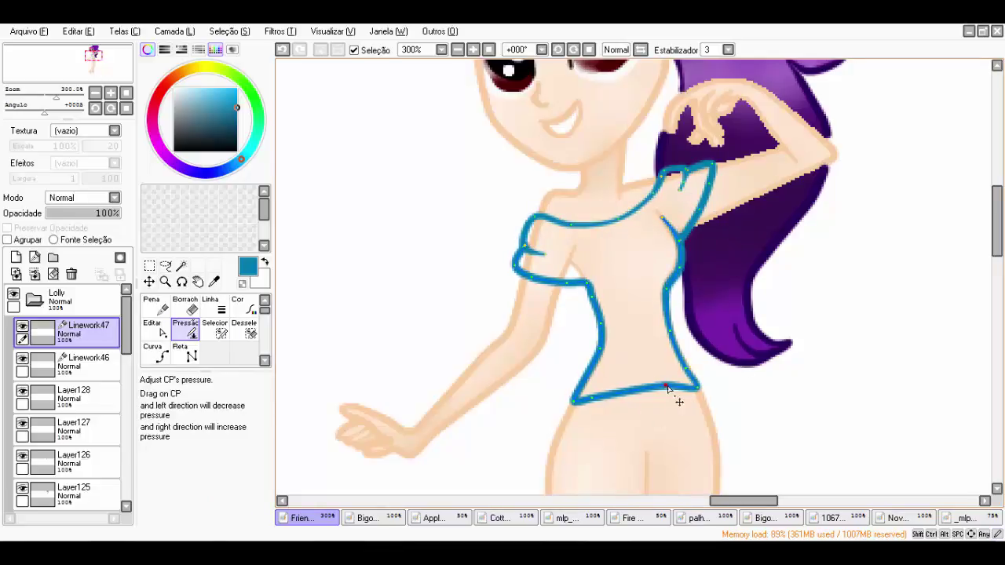
{"action": "left_click_drag", "start_coordinate": [589, 283], "coordinate": [604, 275]}
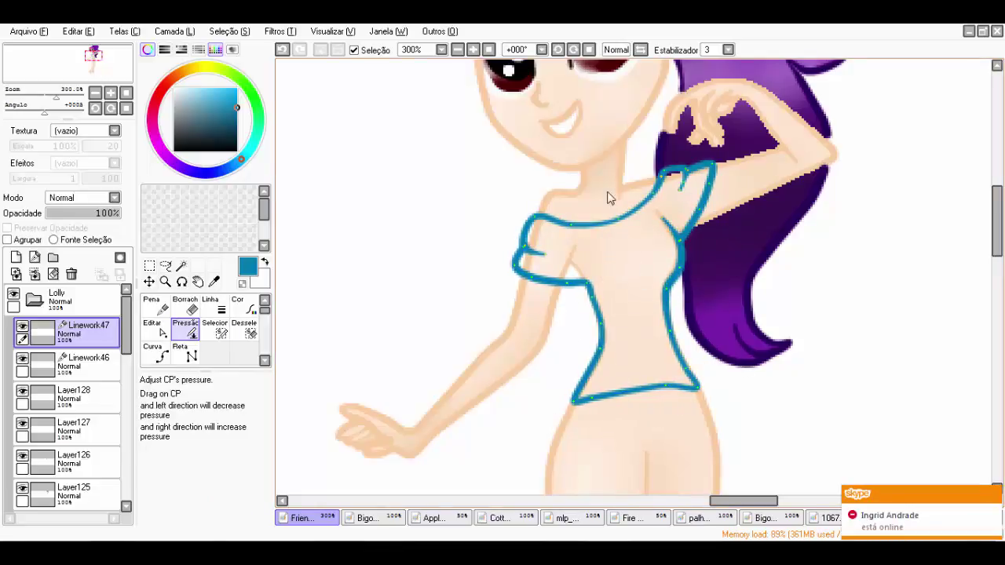
Sample light grey from the palette document and outline both boots' toe sections and front bands with the Curve tool at size 3.9
{"action": "scroll", "coordinate": [611, 198], "scroll_direction": "down", "scroll_amount": 10}
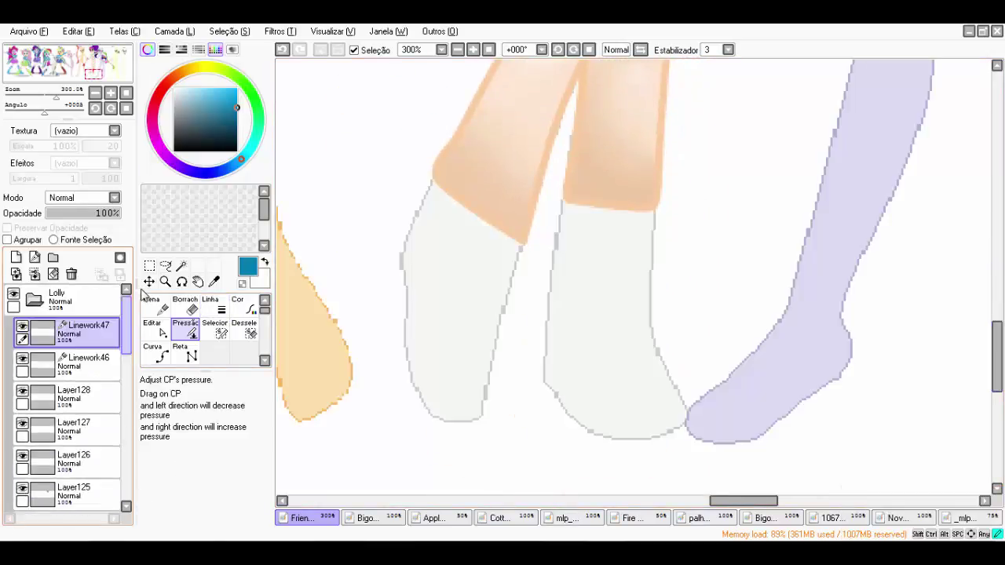
{"action": "left_click", "coordinate": [152, 352]}
{"action": "left_click", "coordinate": [699, 518]}
{"action": "left_click", "coordinate": [305, 518]}
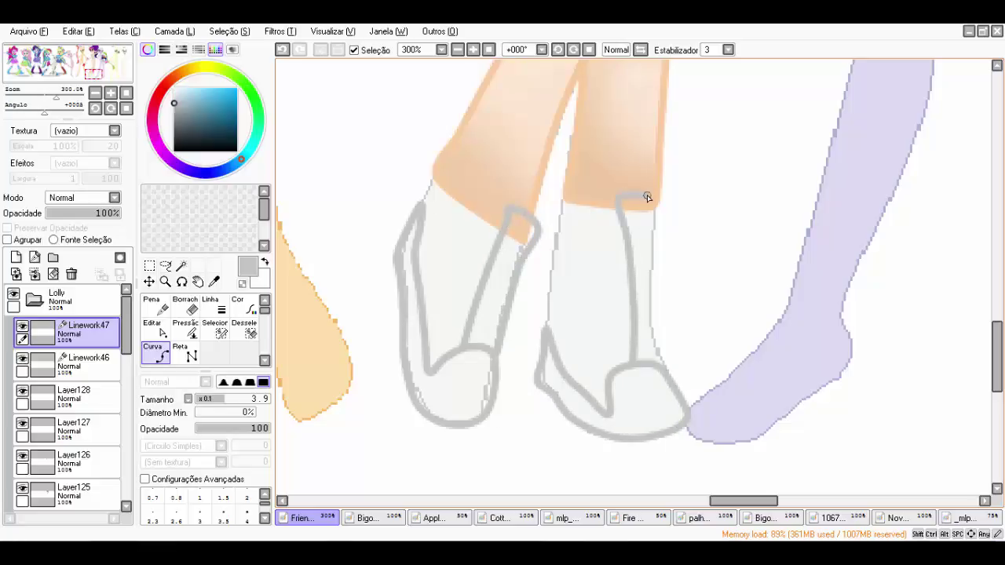
Hide the Layer1 reference drawing and extend the left boot's back line up the calf on Linework47
{"action": "scroll", "coordinate": [66, 393], "scroll_direction": "up", "scroll_amount": 10}
{"action": "left_click", "coordinate": [21, 265]}
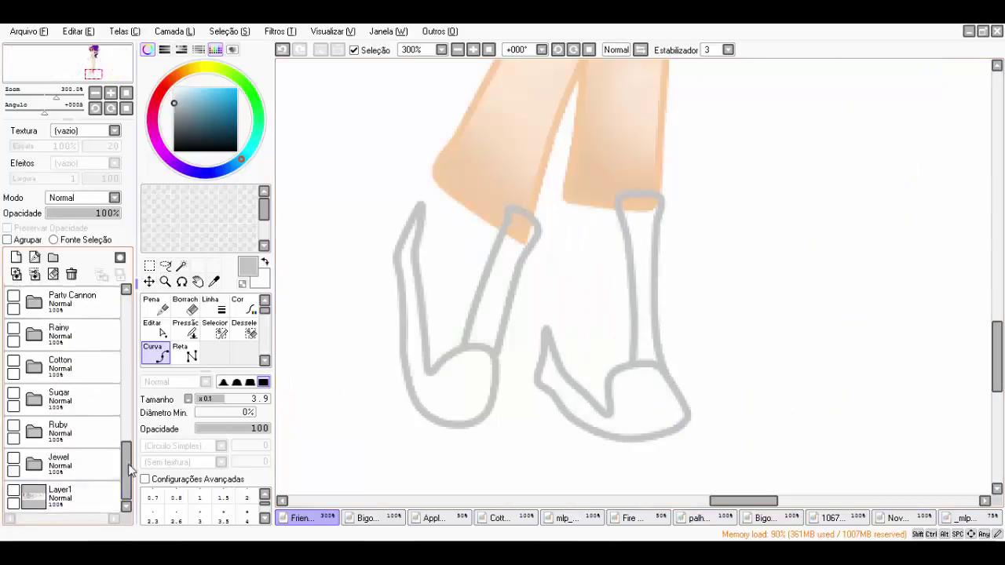
{"action": "scroll", "coordinate": [67, 392], "scroll_direction": "down", "scroll_amount": 10}
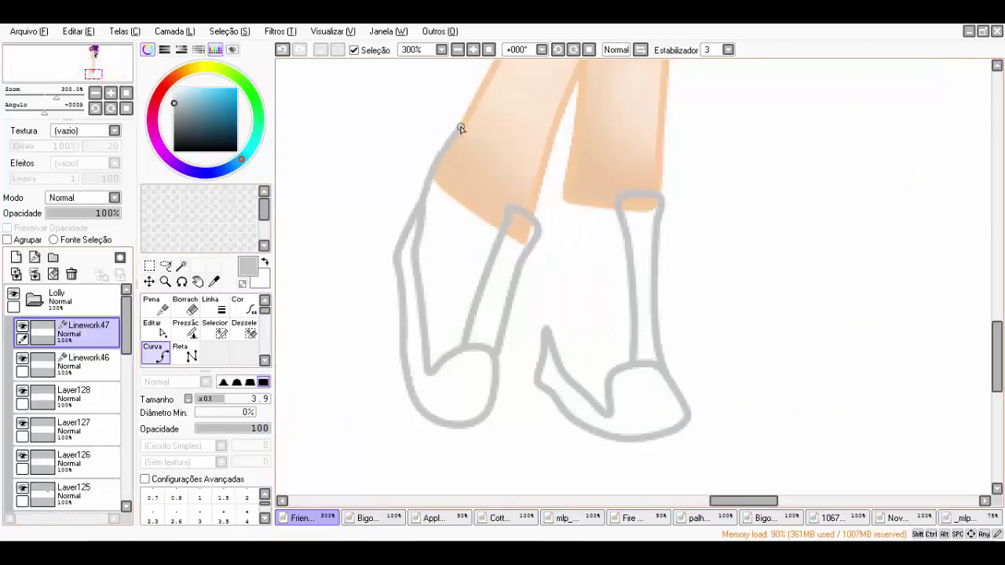
Move the upper control points of both boots' front bands higher up the shins
{"action": "key", "text": "ctrl"}
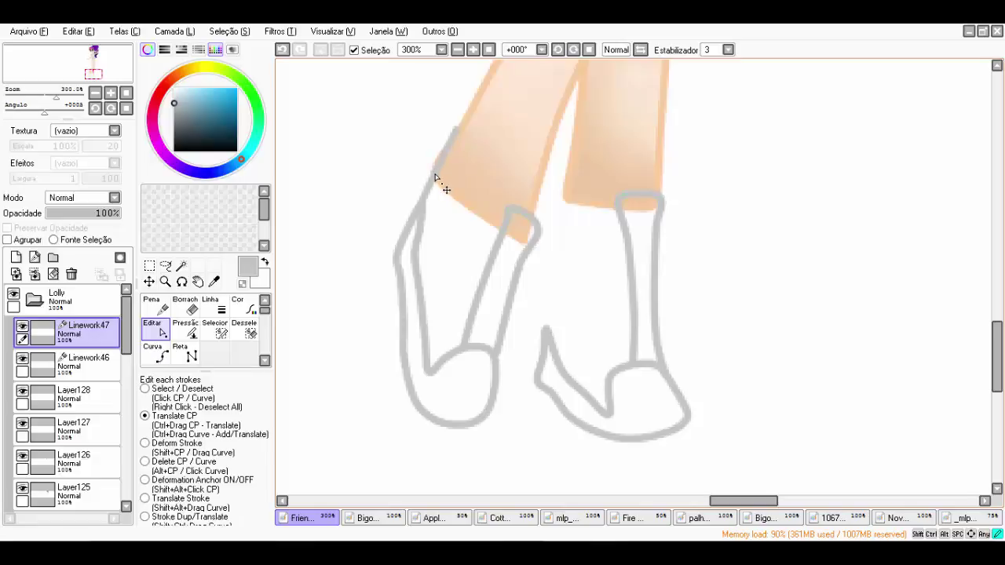
{"action": "left_click_drag", "start_coordinate": [509, 210], "coordinate": [529, 101]}
{"action": "left_click_drag", "start_coordinate": [539, 245], "coordinate": [564, 116]}
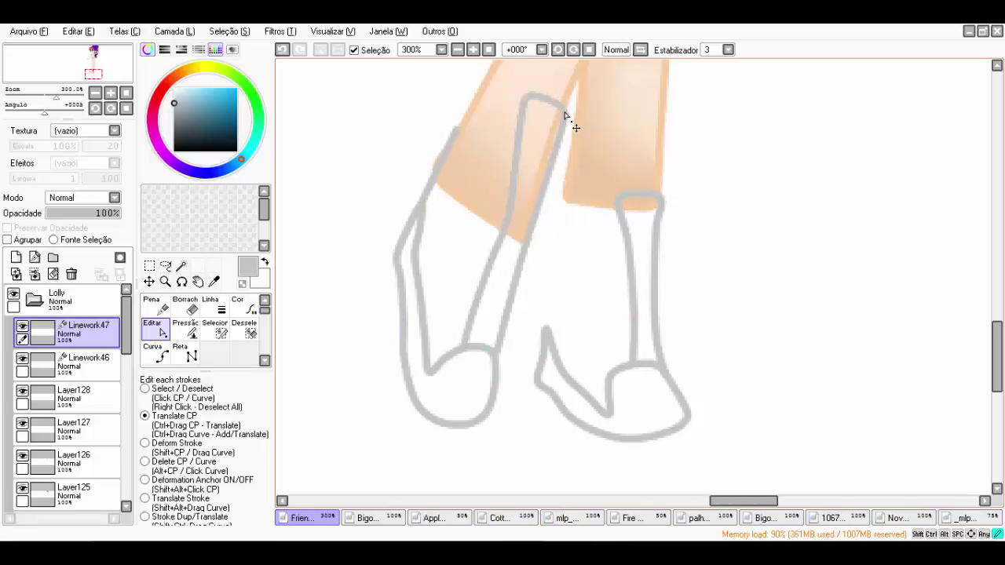
{"action": "left_click_drag", "start_coordinate": [618, 201], "coordinate": [628, 97]}
{"action": "left_click_drag", "start_coordinate": [662, 201], "coordinate": [667, 86]}
Draw the upper edges of both boot shafts and the right boot's back line down to the heel, adjusting its points
{"action": "scroll", "coordinate": [774, 392], "scroll_direction": "down", "scroll_amount": 2}
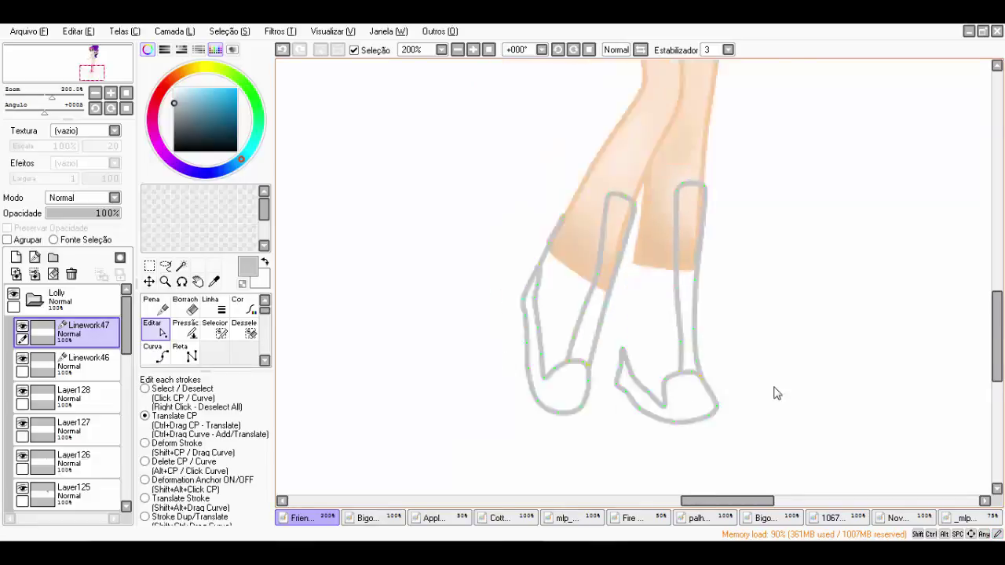
{"action": "scroll", "coordinate": [777, 377], "scroll_direction": "down", "scroll_amount": 1}
{"action": "scroll", "coordinate": [503, 347], "scroll_direction": "up", "scroll_amount": 3}
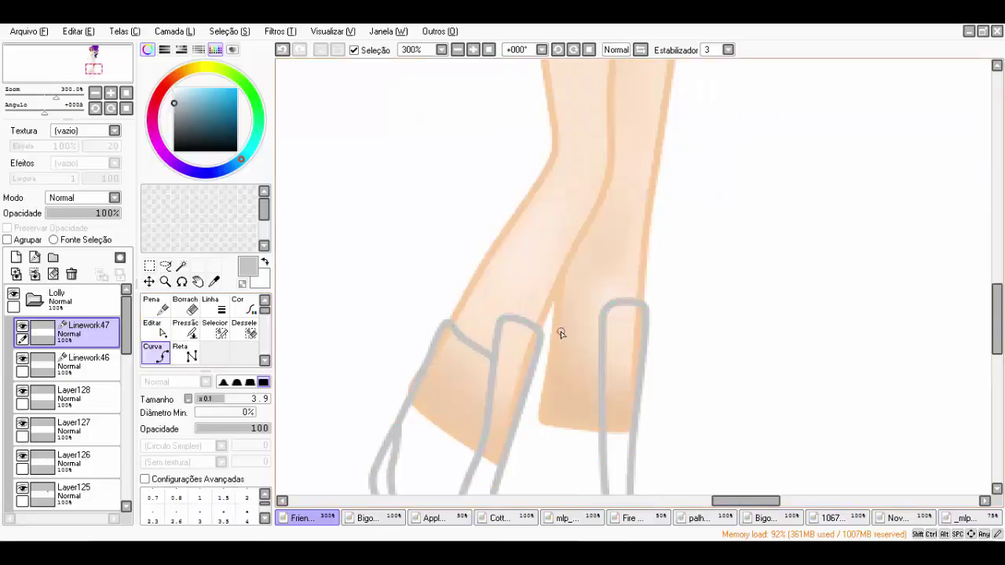
{"action": "scroll", "coordinate": [552, 336], "scroll_direction": "down", "scroll_amount": 3}
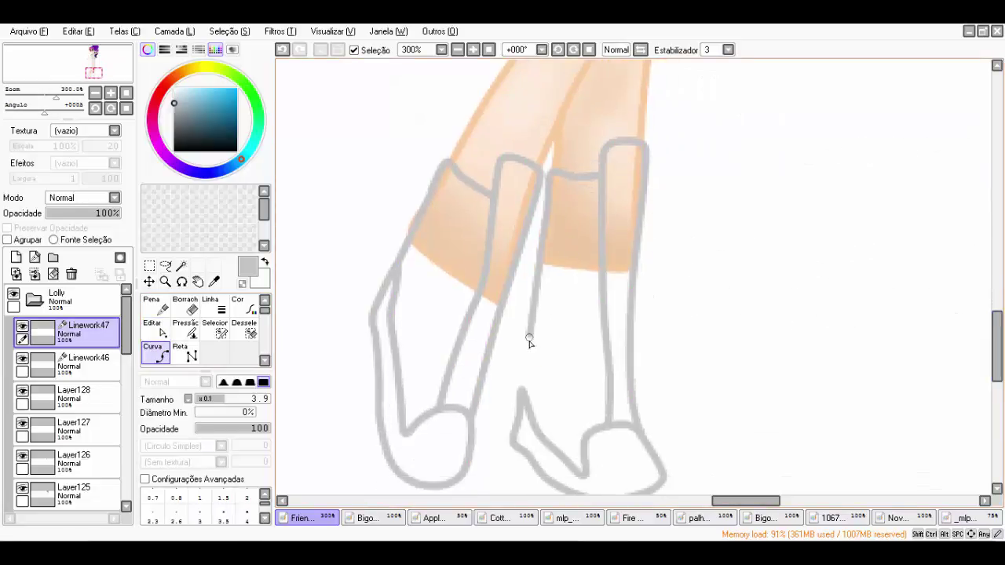
{"action": "key", "text": "ctrl"}
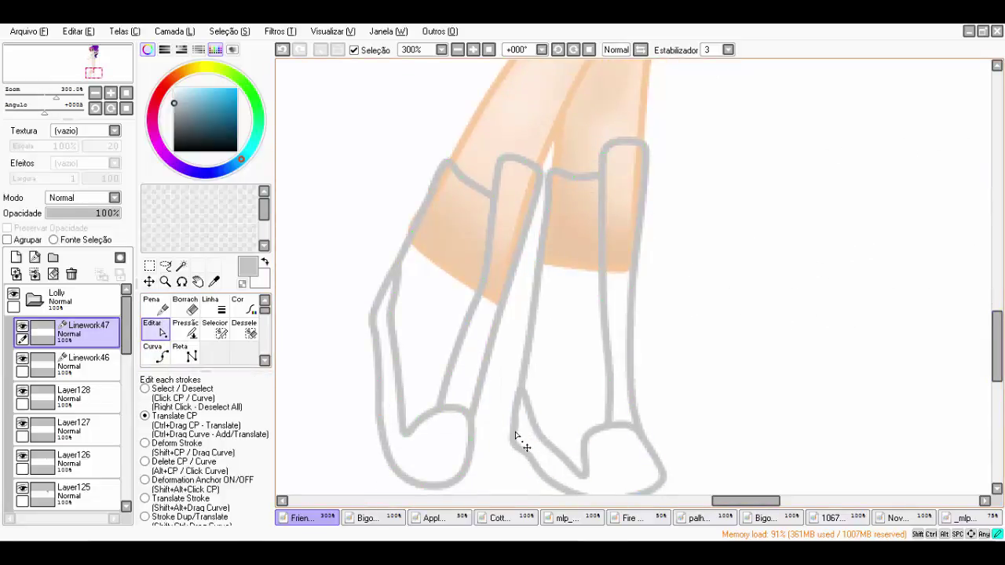
Reduce the line pressure where the boots' back lines meet the heel sections
{"action": "left_click", "coordinate": [195, 333]}
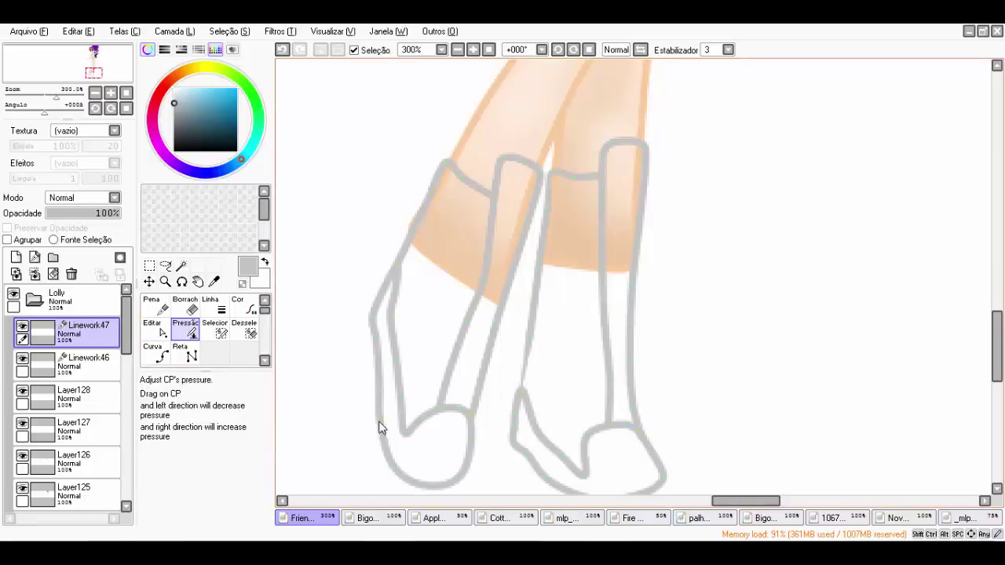
{"action": "left_click_drag", "start_coordinate": [521, 393], "coordinate": [526, 398]}
{"action": "left_click_drag", "start_coordinate": [399, 269], "coordinate": [320, 274]}
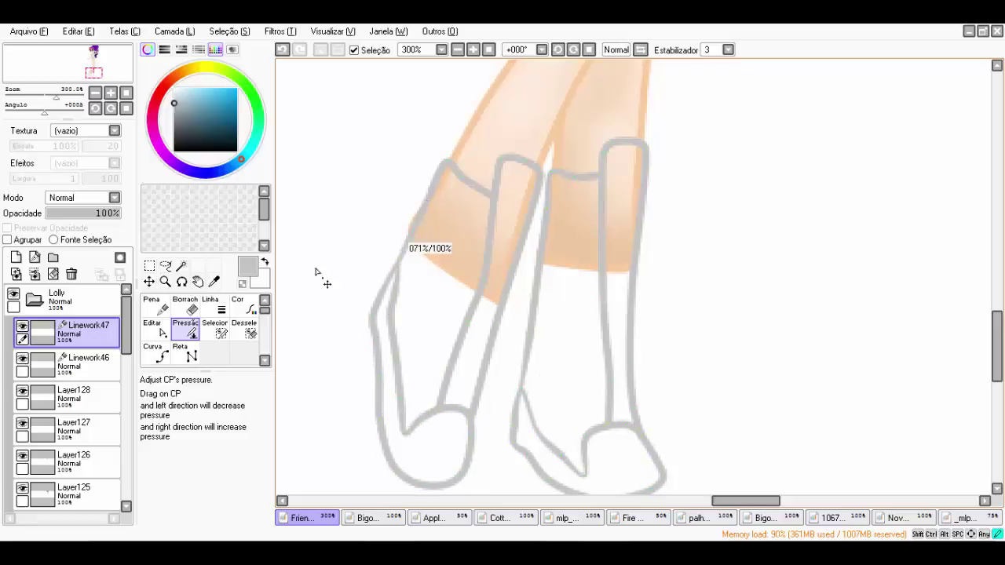
Select the boots' toe sections and front bands on Linework47 with the magic wand and add a new layer beneath the linework
{"action": "scroll", "coordinate": [498, 186], "scroll_direction": "down", "scroll_amount": 4}
{"action": "scroll", "coordinate": [424, 318], "scroll_direction": "up", "scroll_amount": 2}
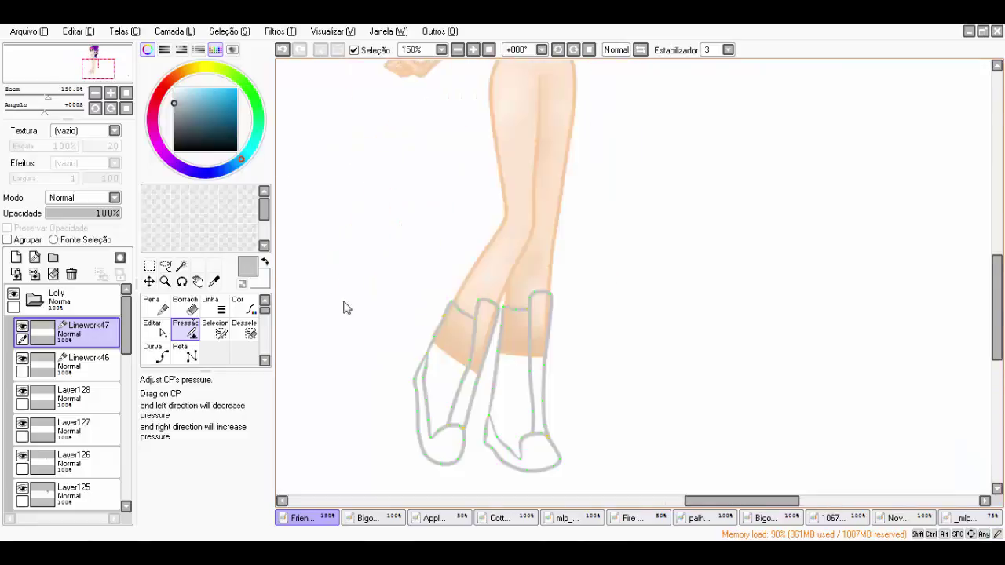
{"action": "scroll", "coordinate": [343, 307], "scroll_direction": "up", "scroll_amount": 1}
{"action": "key", "text": "w"}
{"action": "left_click", "coordinate": [451, 345]}
{"action": "left_click", "coordinate": [539, 383]}
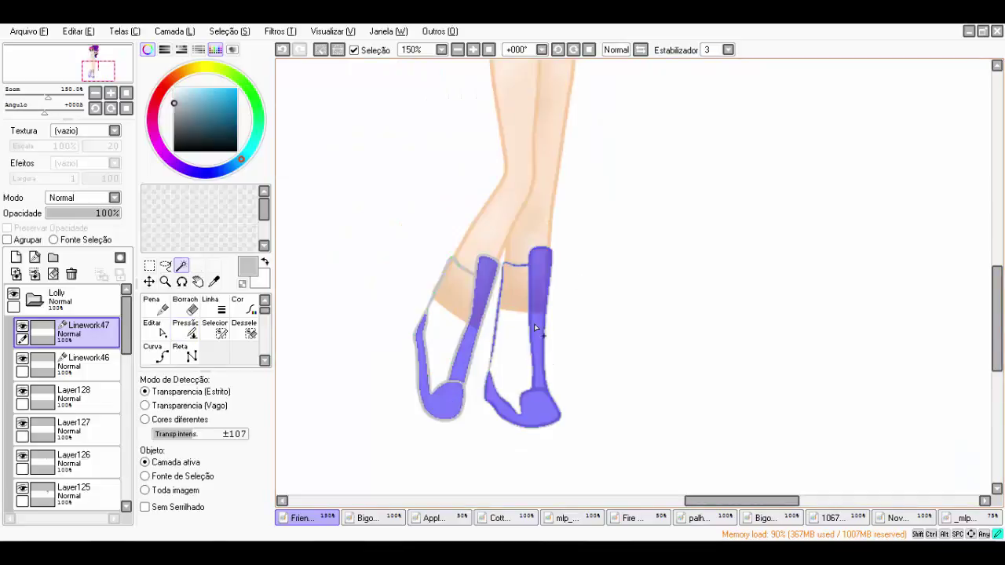
{"action": "left_click", "coordinate": [539, 306]}
{"action": "left_click", "coordinate": [16, 258]}
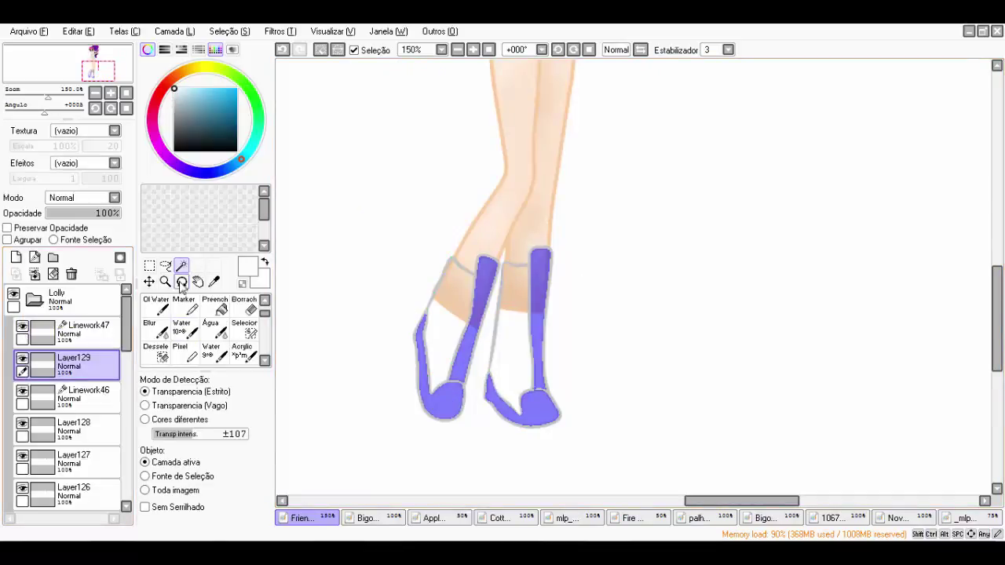
Add the boot shafts to the selection, fill both boots white on Layer129 with the Caneta brush, and clear the selection
{"action": "key", "text": "b"}
{"action": "key", "text": "w"}
{"action": "left_click", "coordinate": [78, 330]}
{"action": "left_click", "coordinate": [519, 313]}
{"action": "left_click", "coordinate": [78, 361]}
{"action": "key", "text": "b"}
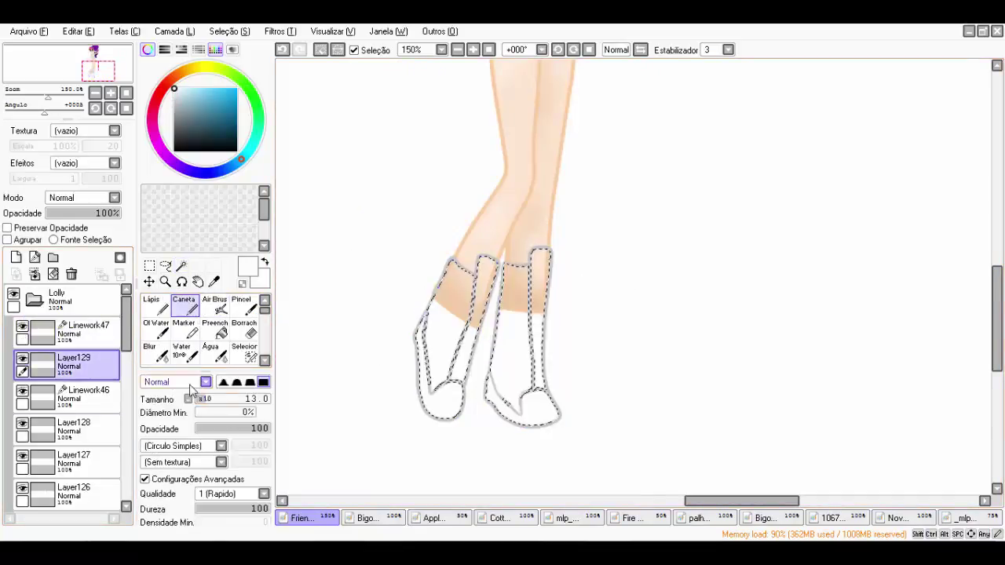
{"action": "scroll", "coordinate": [390, 322], "scroll_direction": "up", "scroll_amount": 2}
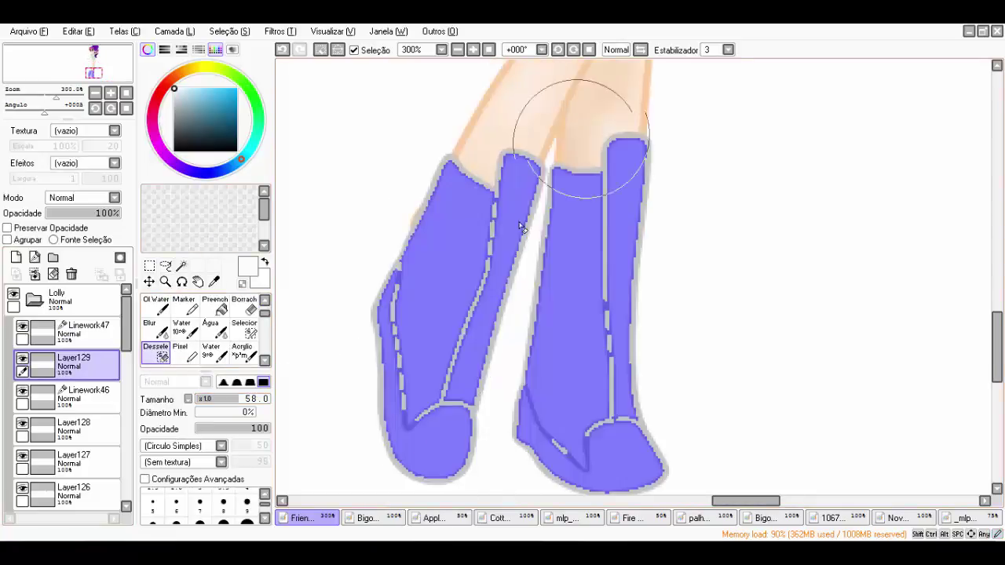
{"action": "key", "text": "ctrl+d"}
Reselect the boots' toe sections and front bands from Linework47, choose a medium grey, and add a shading layer above Layer129
{"action": "left_click", "coordinate": [78, 330]}
{"action": "key", "text": "w"}
{"action": "left_click", "coordinate": [471, 330]}
{"action": "left_click", "coordinate": [534, 448]}
{"action": "left_click", "coordinate": [175, 110]}
{"action": "left_click", "coordinate": [16, 258]}
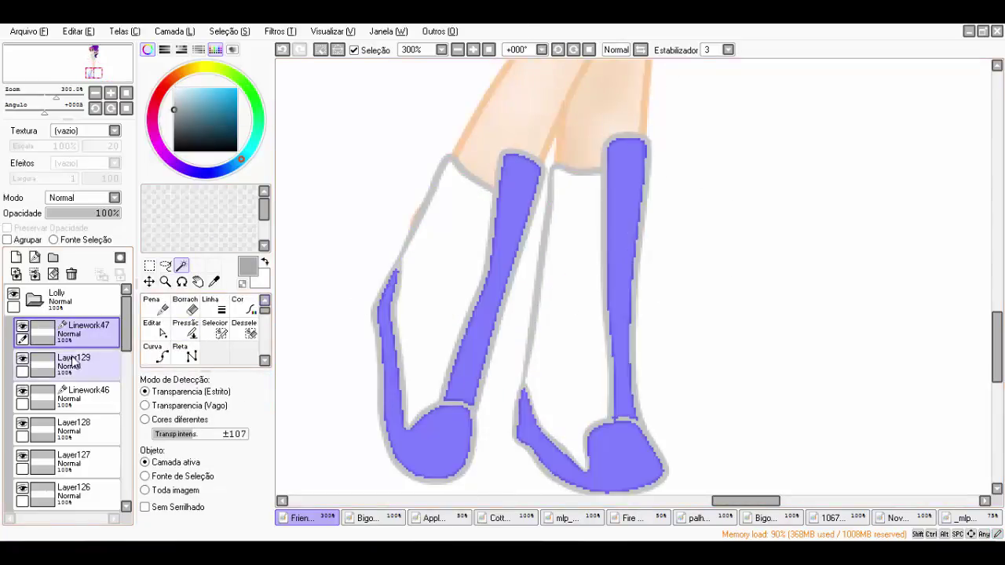
Shade the toe sections and upper front bands grey on Layer130 with the Marker at size 11 and opacity 54
{"action": "key", "text": "b"}
{"action": "mouse_move", "coordinate": [510, 165]}
{"action": "left_mouse_down"}
{"action": "mouse_move", "coordinate": [541, 210]}
{"action": "mouse_move", "coordinate": [526, 227]}
{"action": "mouse_move", "coordinate": [547, 296]}
{"action": "left_mouse_up"}
{"action": "key", "text": "ctrl+z"}
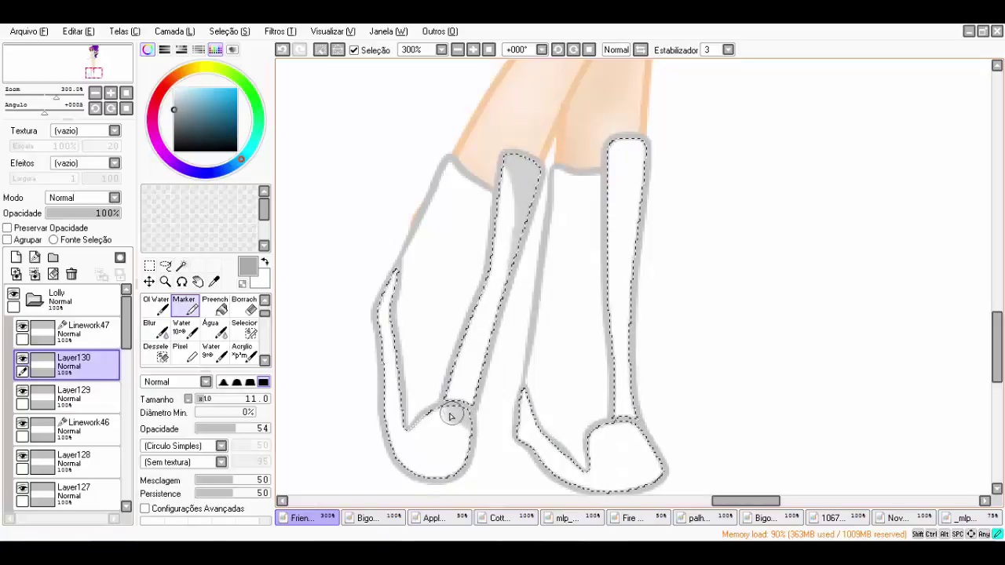
{"action": "left_click_drag", "start_coordinate": [597, 451], "coordinate": [651, 444]}
{"action": "left_click_drag", "start_coordinate": [646, 271], "coordinate": [628, 149]}
{"action": "mouse_move", "coordinate": [632, 239]}
{"action": "left_mouse_down"}
{"action": "mouse_move", "coordinate": [624, 153]}
{"action": "mouse_move", "coordinate": [628, 165]}
{"action": "left_mouse_up"}
Soften the grey shading on the toes and front bands with the size 19 Blur brush and clear the selection
{"action": "key", "text": "r"}
{"action": "left_click_drag", "start_coordinate": [510, 172], "coordinate": [381, 415]}
{"action": "left_click_drag", "start_coordinate": [542, 455], "coordinate": [628, 463]}
{"action": "scroll", "coordinate": [204, 330], "scroll_direction": "down", "scroll_amount": 1}
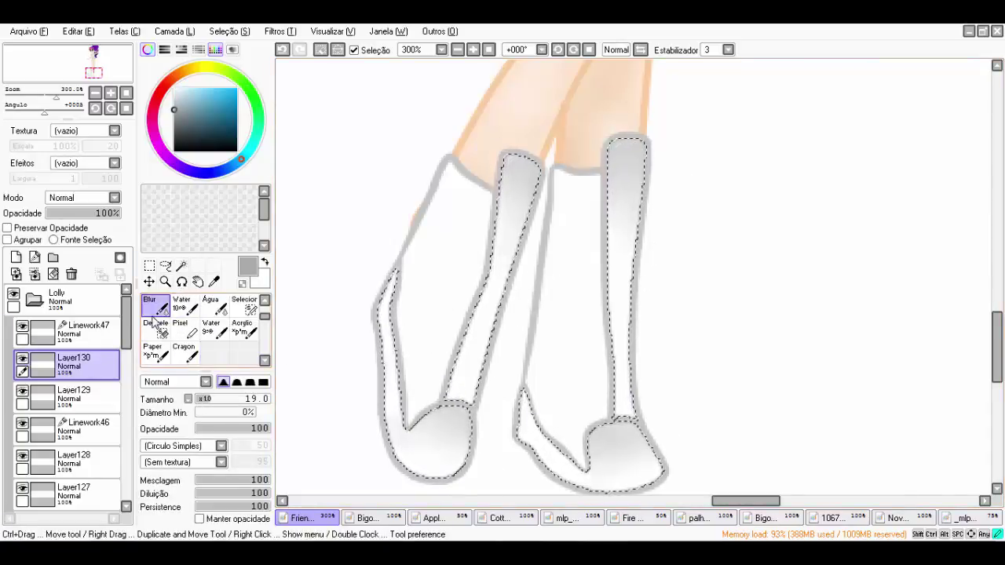
{"action": "left_click", "coordinate": [155, 328]}
{"action": "left_click_drag", "start_coordinate": [464, 393], "coordinate": [407, 162]}
Select both boot shafts from Linework47 and shade their edges grey on Layer130 with the Marker at size 11 and opacity 54
{"action": "left_click", "coordinate": [181, 266]}
{"action": "left_click", "coordinate": [78, 330]}
{"action": "left_click", "coordinate": [440, 298]}
{"action": "left_click", "coordinate": [565, 314]}
{"action": "left_click", "coordinate": [74, 361]}
{"action": "scroll", "coordinate": [204, 330], "scroll_direction": "up", "scroll_amount": 1}
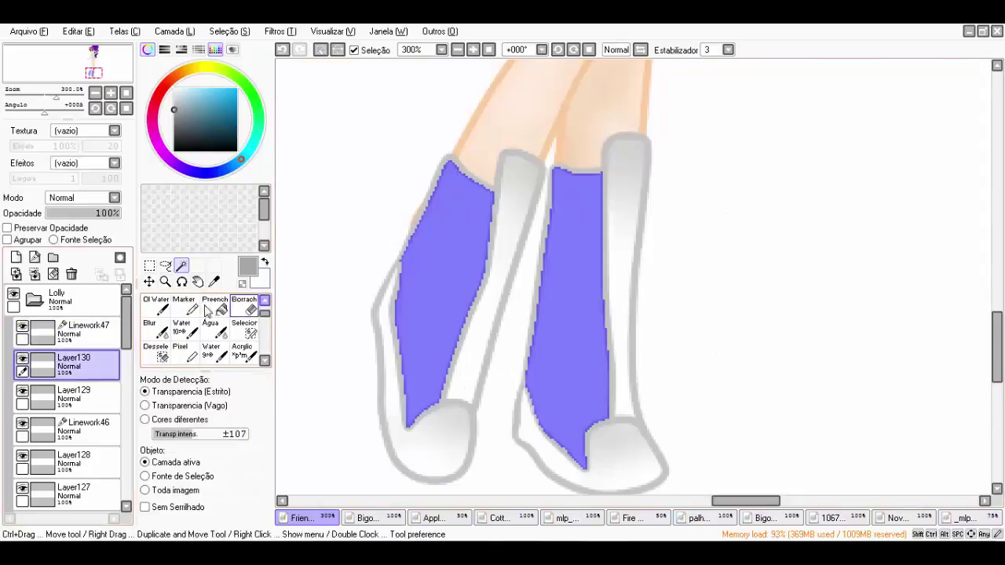
{"action": "left_click", "coordinate": [183, 305]}
{"action": "mouse_move", "coordinate": [484, 275]}
{"action": "left_mouse_down"}
{"action": "mouse_move", "coordinate": [408, 400]}
{"action": "mouse_move", "coordinate": [393, 243]}
{"action": "left_mouse_up"}
{"action": "left_click_drag", "start_coordinate": [542, 236], "coordinate": [553, 440]}
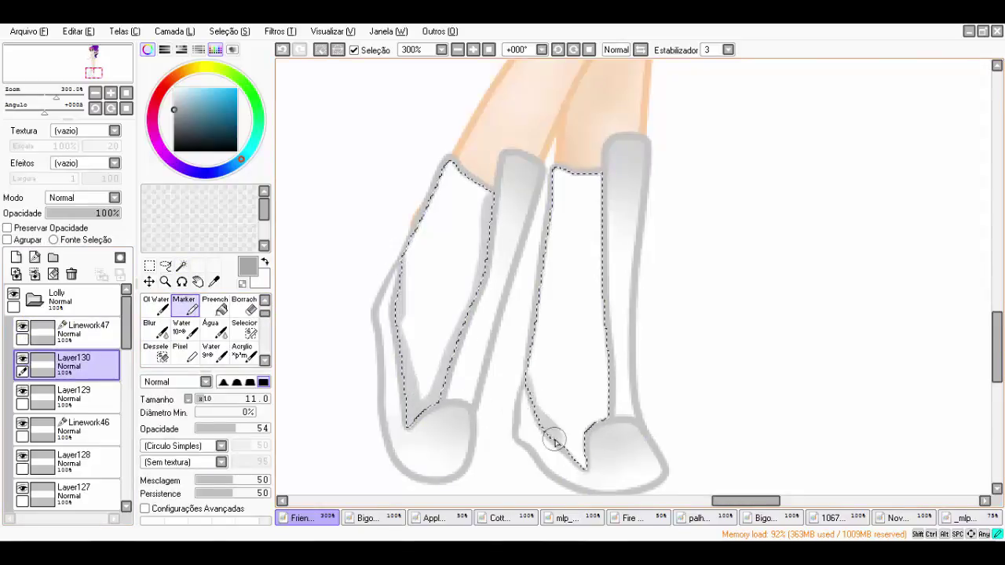
{"action": "left_click_drag", "start_coordinate": [609, 355], "coordinate": [606, 196]}
Blur the grey shading along the boot shafts and clear the selection with the size 58 deselect brush
{"action": "left_click", "coordinate": [155, 328]}
{"action": "mouse_move", "coordinate": [471, 251]}
{"action": "left_mouse_down"}
{"action": "mouse_move", "coordinate": [409, 410]}
{"action": "mouse_move", "coordinate": [568, 426]}
{"action": "mouse_move", "coordinate": [612, 173]}
{"action": "left_mouse_up"}
{"action": "left_click", "coordinate": [156, 352]}
{"action": "mouse_move", "coordinate": [440, 298]}
{"action": "left_mouse_down"}
{"action": "mouse_move", "coordinate": [583, 218]}
{"action": "mouse_move", "coordinate": [588, 343]}
{"action": "left_mouse_up"}
Select the interior of the off-shoulder top on Linework47 with the magic wand
{"action": "scroll", "coordinate": [588, 343], "scroll_direction": "down", "scroll_amount": 3}
{"action": "scroll", "coordinate": [366, 262], "scroll_direction": "up", "scroll_amount": 2}
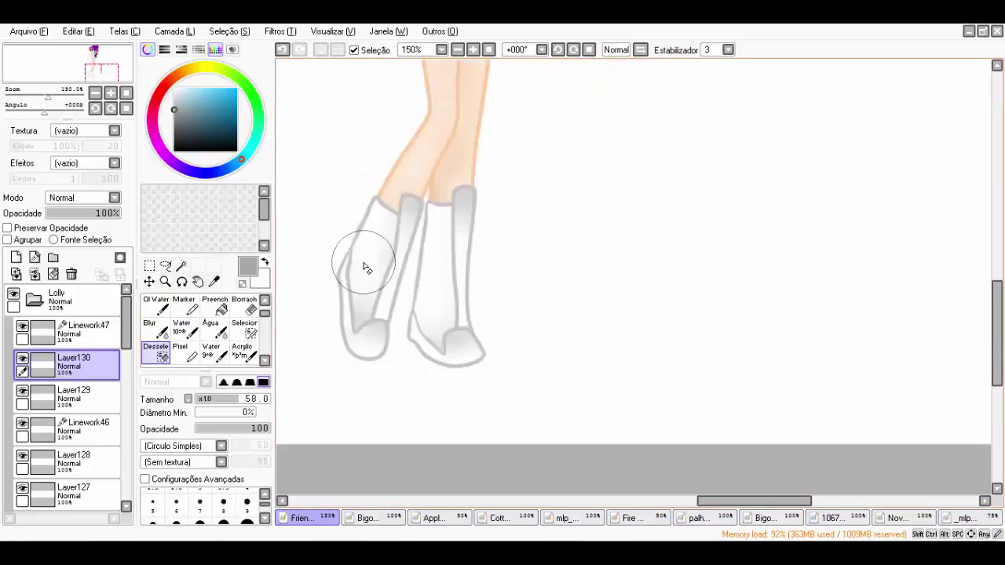
{"action": "scroll", "coordinate": [366, 262], "scroll_direction": "up", "scroll_amount": 1}
{"action": "scroll", "coordinate": [812, 348], "scroll_direction": "down", "scroll_amount": 3}
{"action": "scroll", "coordinate": [778, 251], "scroll_direction": "up", "scroll_amount": 4}
{"action": "left_click", "coordinate": [181, 265]}
{"action": "left_click", "coordinate": [75, 330]}
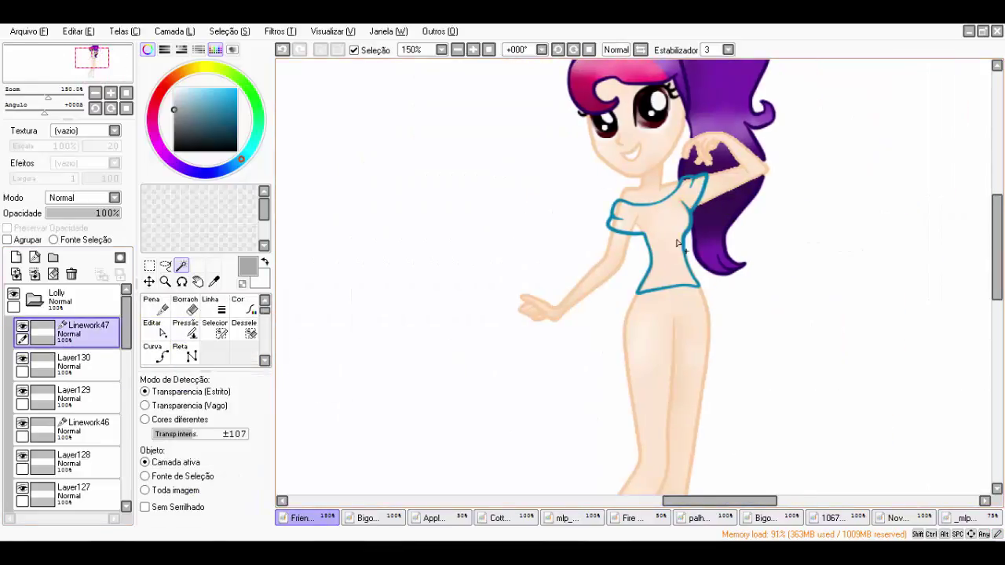
{"action": "left_click", "coordinate": [652, 275]}
Sample bright cyan from the palette document and fill the top on Layer129 with the Caneta brush at size 35
{"action": "left_click", "coordinate": [74, 393]}
{"action": "left_click", "coordinate": [699, 518]}
{"action": "left_click", "coordinate": [590, 296]}
{"action": "left_click", "coordinate": [306, 518]}
{"action": "left_click", "coordinate": [184, 304]}
{"action": "left_click_drag", "start_coordinate": [581, 204], "coordinate": [714, 173]}
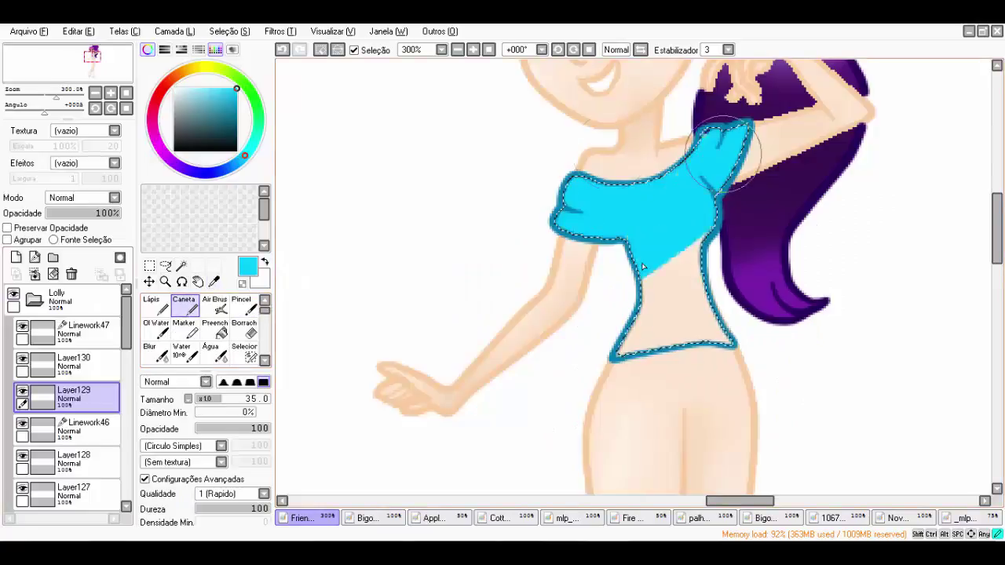
{"action": "left_click_drag", "start_coordinate": [652, 251], "coordinate": [675, 337]}
Shade the off-shoulder top's edges and folds dark teal on Layer130 with the Marker at size 11 and opacity 54, and blur the shading
{"action": "left_click", "coordinate": [75, 362]}
{"action": "left_click", "coordinate": [184, 329]}
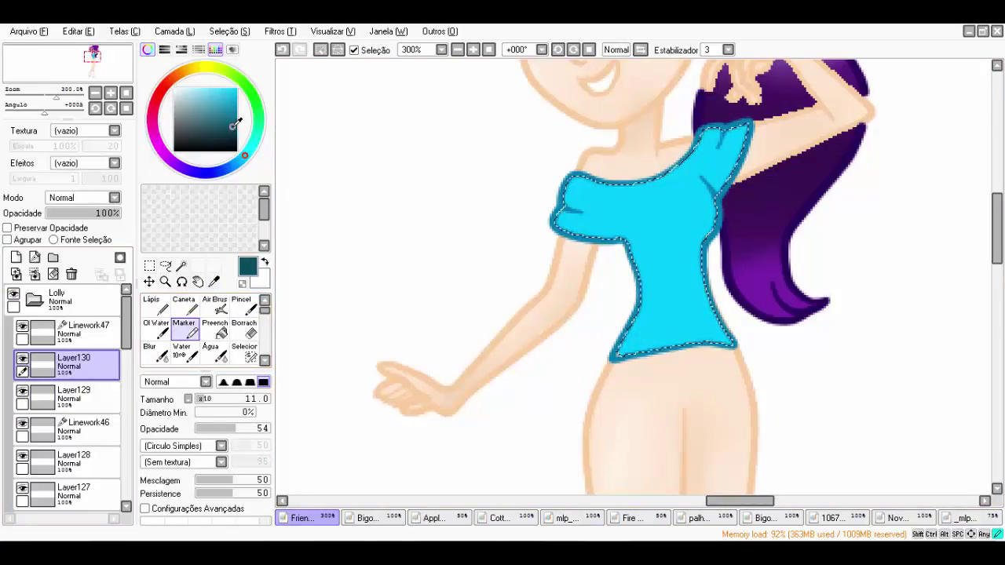
{"action": "left_click", "coordinate": [236, 115]}
{"action": "left_click_drag", "start_coordinate": [555, 228], "coordinate": [629, 241]}
{"action": "left_click_drag", "start_coordinate": [734, 129], "coordinate": [707, 235]}
{"action": "left_click_drag", "start_coordinate": [565, 181], "coordinate": [561, 228]}
{"action": "left_click_drag", "start_coordinate": [727, 153], "coordinate": [718, 338]}
{"action": "mouse_move", "coordinate": [628, 205]}
{"action": "left_mouse_down"}
{"action": "mouse_move", "coordinate": [559, 185]}
{"action": "mouse_move", "coordinate": [602, 354]}
{"action": "left_mouse_up"}
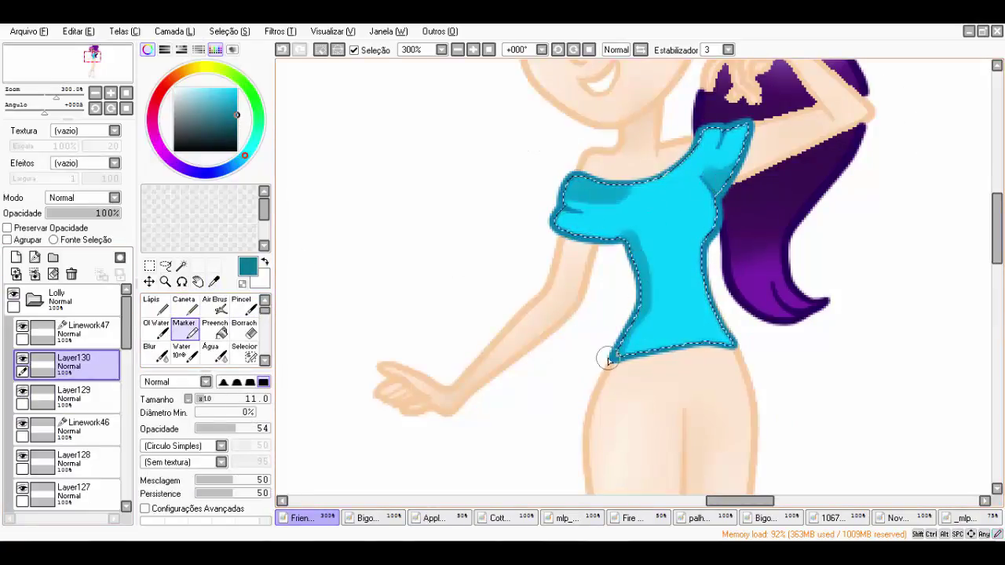
{"action": "left_click_drag", "start_coordinate": [718, 181], "coordinate": [719, 338]}
{"action": "left_click", "coordinate": [155, 351]}
{"action": "mouse_move", "coordinate": [628, 212]}
{"action": "left_mouse_down"}
{"action": "mouse_move", "coordinate": [710, 354]}
{"action": "mouse_move", "coordinate": [638, 220]}
{"action": "mouse_move", "coordinate": [679, 322]}
{"action": "left_mouse_up"}
Paint white highlights on the top's sleeves and torso, blur them, and clear the selection
{"action": "left_click", "coordinate": [264, 262]}
{"action": "left_click", "coordinate": [184, 304]}
{"action": "left_click_drag", "start_coordinate": [738, 129], "coordinate": [691, 180]}
{"action": "mouse_move", "coordinate": [605, 181]}
{"action": "left_mouse_down"}
{"action": "mouse_move", "coordinate": [558, 228]}
{"action": "mouse_move", "coordinate": [668, 306]}
{"action": "left_mouse_up"}
{"action": "left_click", "coordinate": [155, 351]}
{"action": "left_click_drag", "start_coordinate": [652, 196], "coordinate": [683, 330]}
{"action": "mouse_move", "coordinate": [746, 126]}
{"action": "left_mouse_down"}
{"action": "mouse_move", "coordinate": [675, 180]}
{"action": "mouse_move", "coordinate": [628, 298]}
{"action": "left_mouse_up"}
{"action": "key", "text": "ctrl+d"}
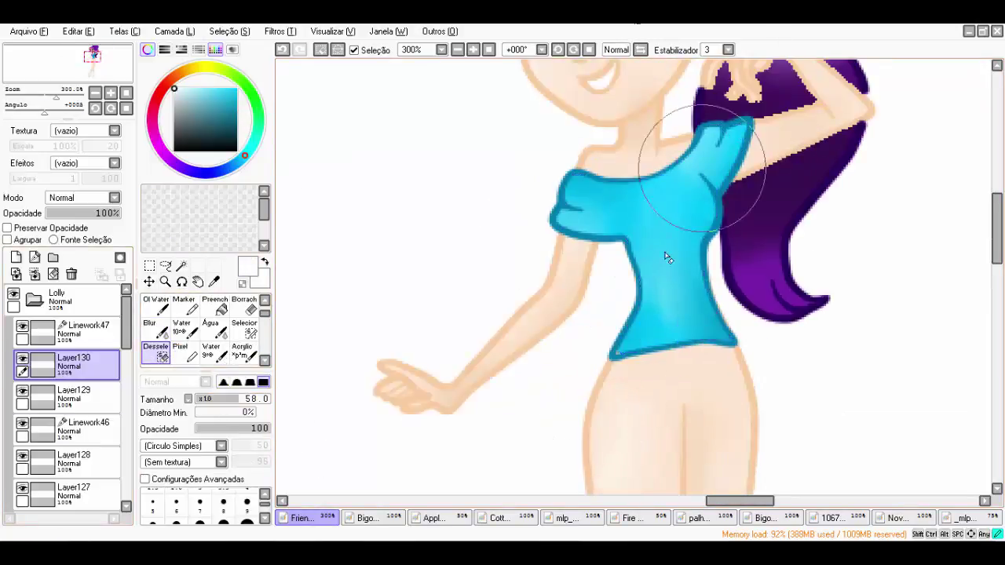
On a new linework layer, outline a pinafore dress with straps and a pleated skirt in the palette's dark magenta, using the size 3.9 curve tool
{"action": "left_click", "coordinate": [35, 257]}
{"action": "left_click", "coordinate": [697, 518]}
{"action": "left_click", "coordinate": [691, 251], "text": "alt"}
{"action": "left_click", "coordinate": [302, 518]}
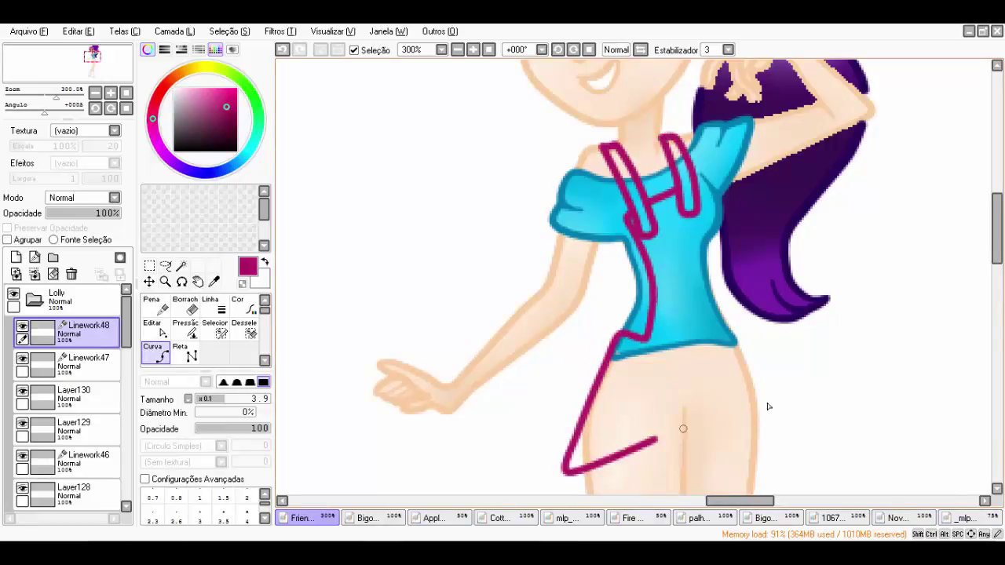
{"action": "scroll", "coordinate": [707, 357], "scroll_direction": "down", "scroll_amount": 3}
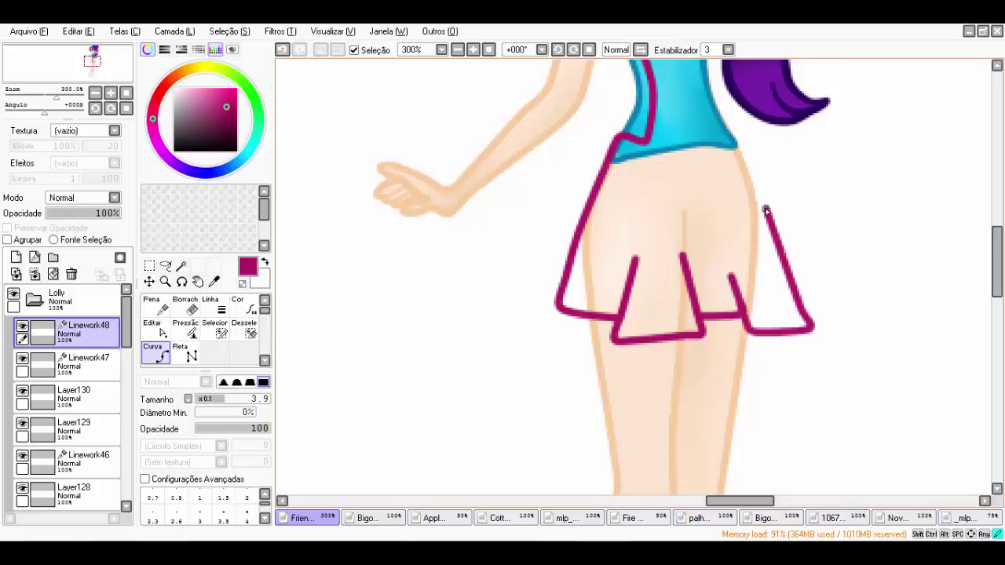
{"action": "scroll", "coordinate": [718, 204], "scroll_direction": "up", "scroll_amount": 2}
{"action": "key", "text": "ctrl"}
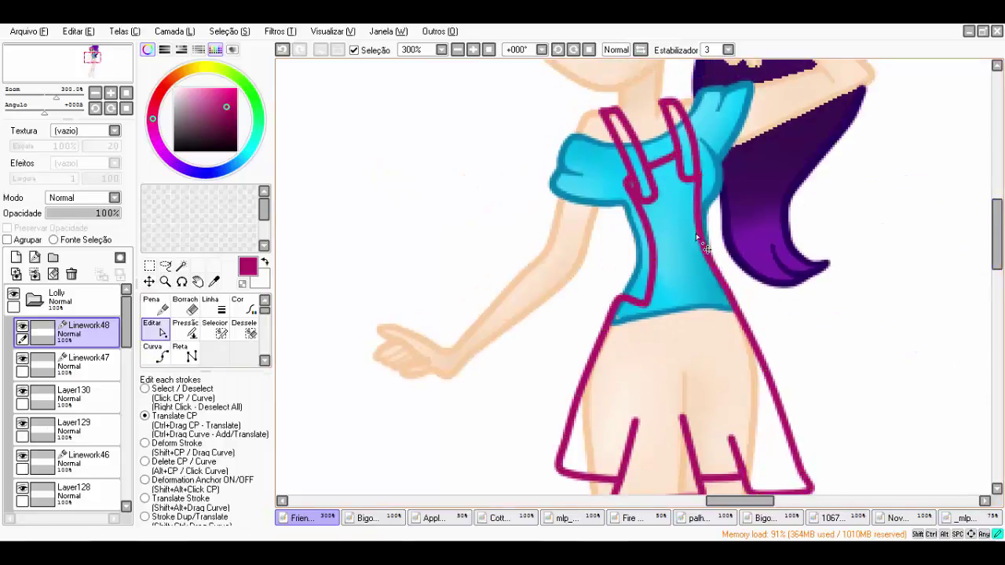
Taper the upper ends of the three skirt pleat lines by lowering their control point pressure
{"action": "key", "text": "p"}
{"action": "left_click_drag", "start_coordinate": [635, 334], "coordinate": [500, 351]}
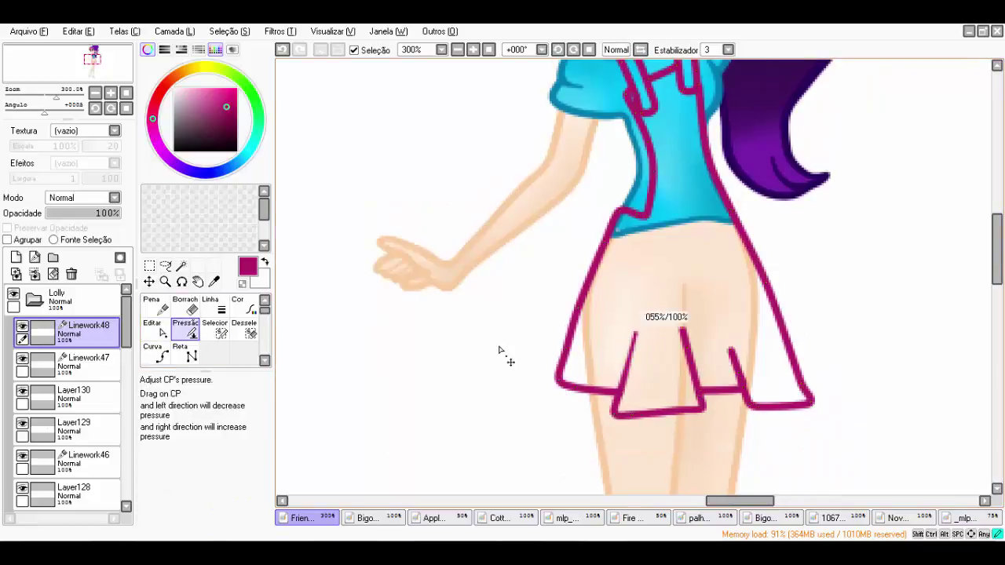
{"action": "scroll", "coordinate": [640, 385], "scroll_direction": "down", "scroll_amount": 1}
{"action": "scroll", "coordinate": [779, 251], "scroll_direction": "up", "scroll_amount": 2}
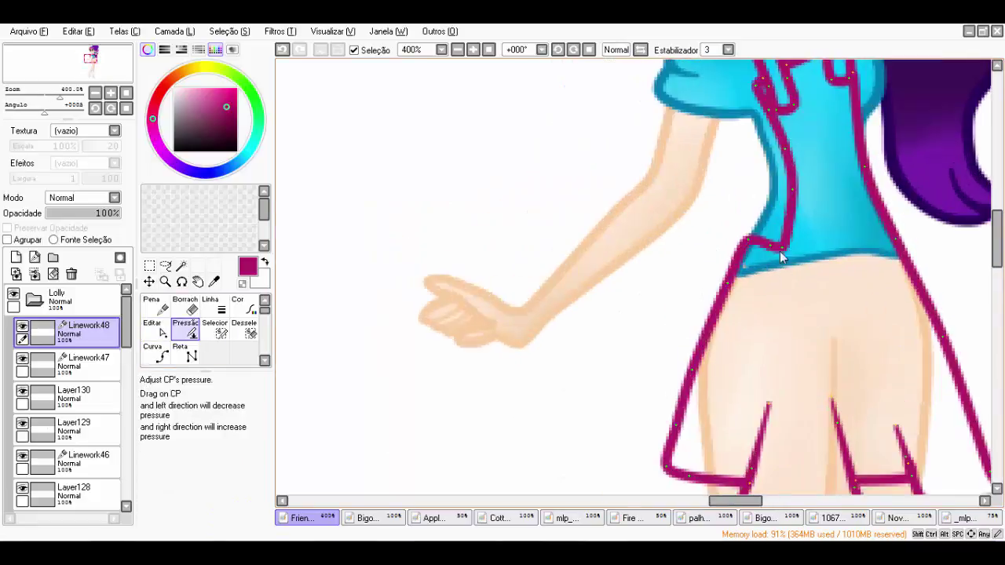
{"action": "scroll", "coordinate": [797, 352], "scroll_direction": "down", "scroll_amount": 3}
{"action": "scroll", "coordinate": [830, 287], "scroll_direction": "up", "scroll_amount": 1}
{"action": "scroll", "coordinate": [830, 287], "scroll_direction": "down", "scroll_amount": 2}
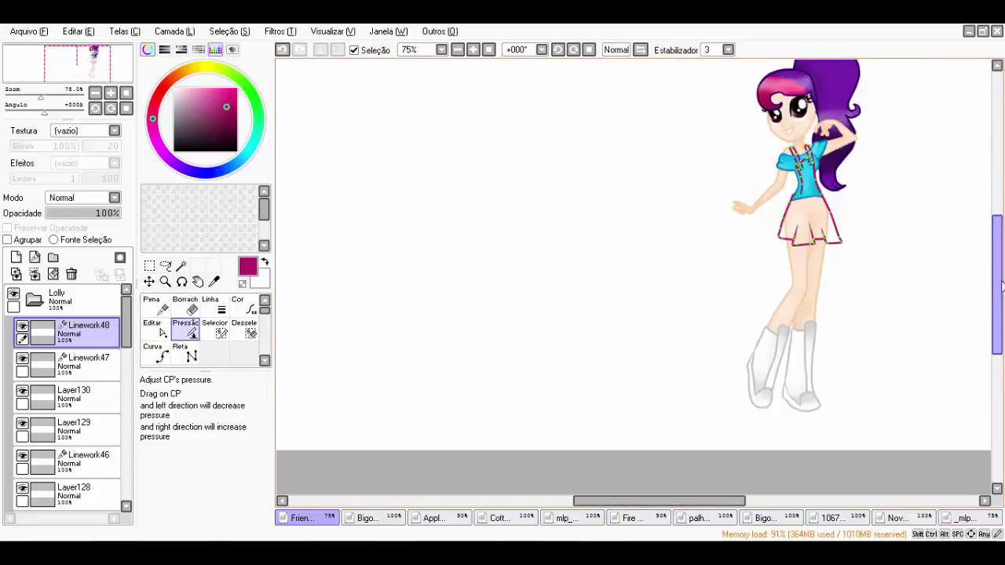
Outline knee-length leggings on both legs in black on Linework47 with the curve tool at size 3.9
{"action": "left_click", "coordinate": [79, 361]}
{"action": "scroll", "coordinate": [793, 236], "scroll_direction": "up", "scroll_amount": 4}
{"action": "key", "text": "c"}
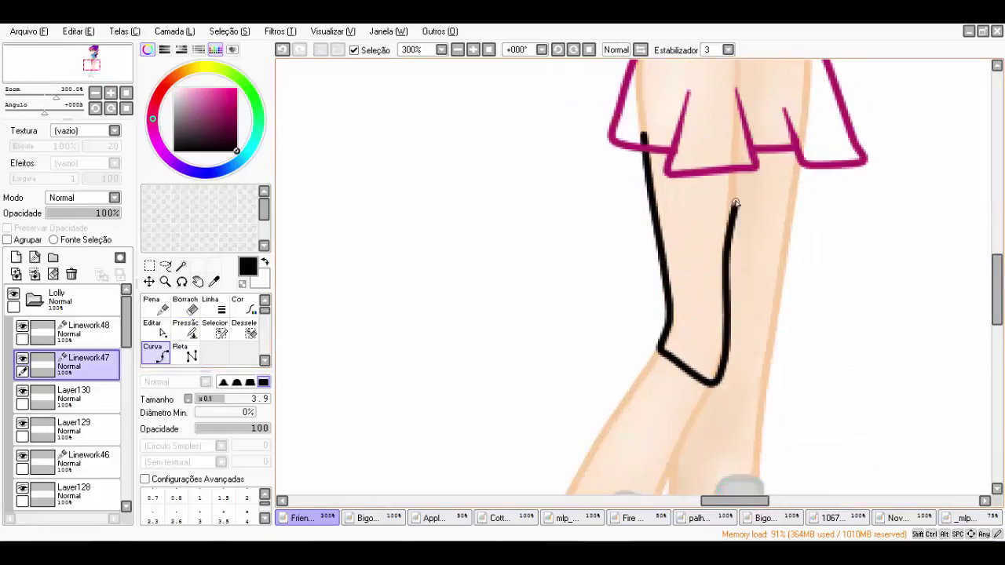
Sample light blue from the palette document and recolour the leggings' outline strokes with it
{"action": "left_click", "coordinate": [241, 305]}
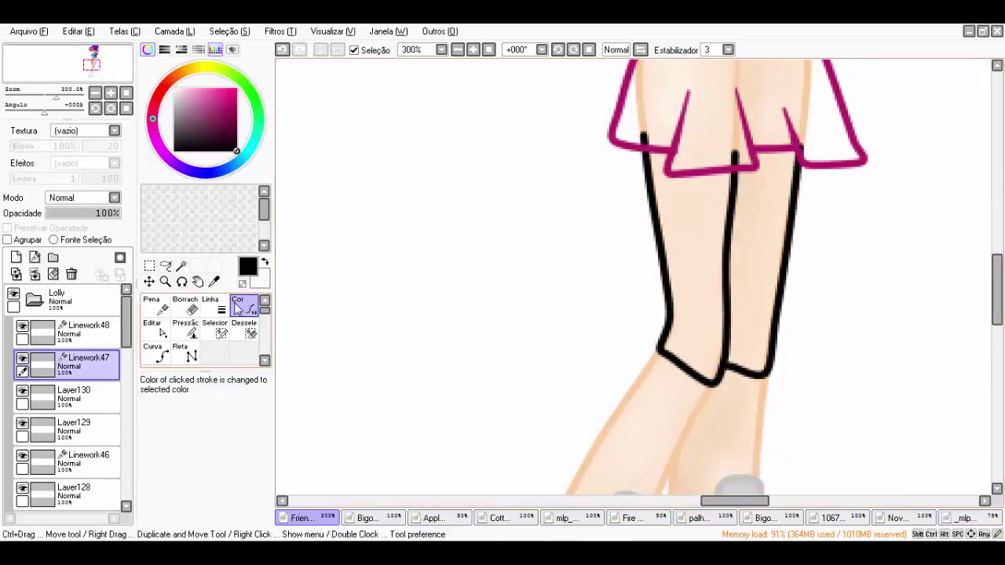
{"action": "left_click", "coordinate": [699, 518]}
{"action": "left_click", "coordinate": [592, 251], "text": "alt"}
{"action": "left_click", "coordinate": [304, 518]}
{"action": "left_click", "coordinate": [662, 337]}
{"action": "left_click", "coordinate": [727, 314]}
{"action": "left_click", "coordinate": [754, 379]}
{"action": "scroll", "coordinate": [741, 370], "scroll_direction": "down", "scroll_amount": 3}
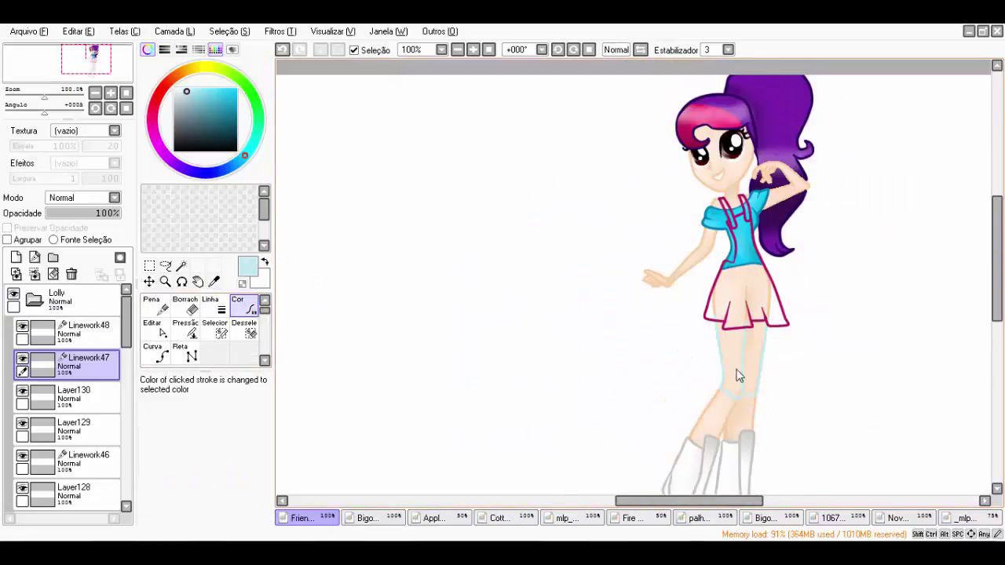
Close the leggings' upper edge with the size 1 selection brush and select both leg interiors with the magic wand, cleaning up the selection's edges
{"action": "scroll", "coordinate": [740, 370], "scroll_direction": "up", "scroll_amount": 2}
{"action": "key", "text": "w"}
{"action": "scroll", "coordinate": [765, 347], "scroll_direction": "up", "scroll_amount": 3}
{"action": "key", "text": "s"}
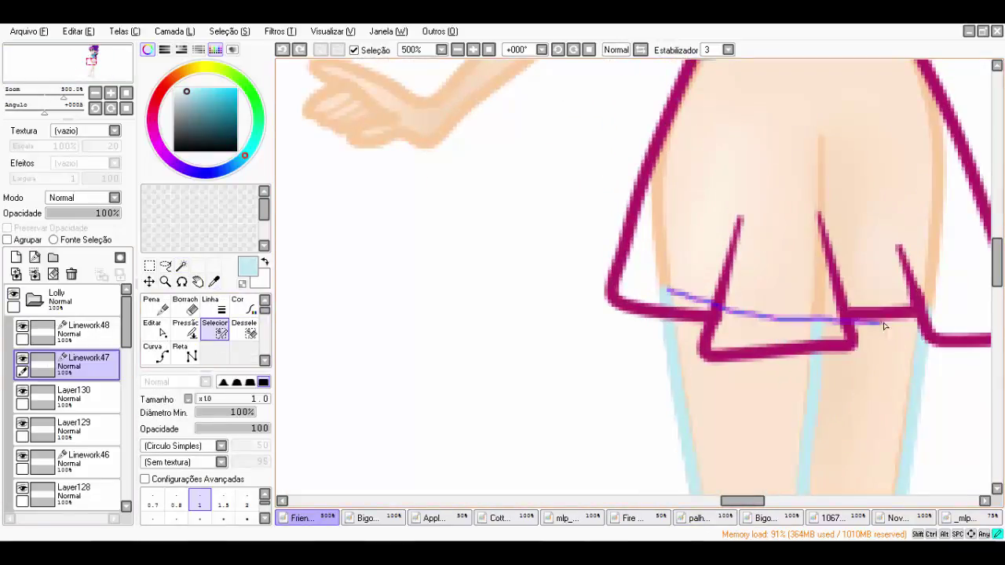
{"action": "key", "text": "w"}
{"action": "left_click", "coordinate": [885, 377]}
{"action": "scroll", "coordinate": [885, 377], "scroll_direction": "down", "scroll_amount": 2}
{"action": "scroll", "coordinate": [885, 377], "scroll_direction": "up", "scroll_amount": 3}
{"action": "key", "text": "s"}
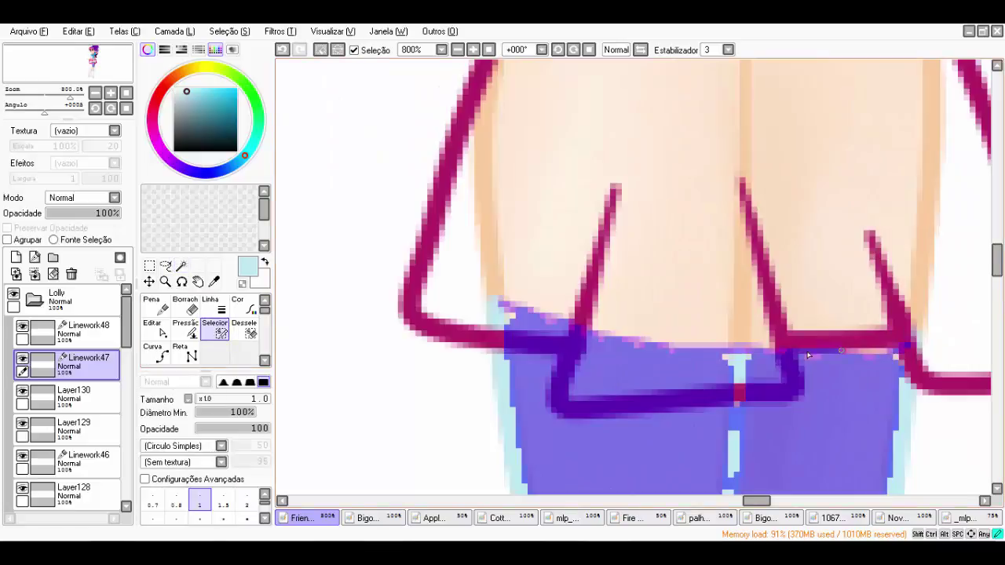
{"action": "scroll", "coordinate": [809, 356], "scroll_direction": "down", "scroll_amount": 4}
{"action": "scroll", "coordinate": [808, 356], "scroll_direction": "down", "scroll_amount": 3}
Sample the very pale blue from the palette document and fill the leggings on Layer129 with the Caneta brush
{"action": "key", "text": "alt"}
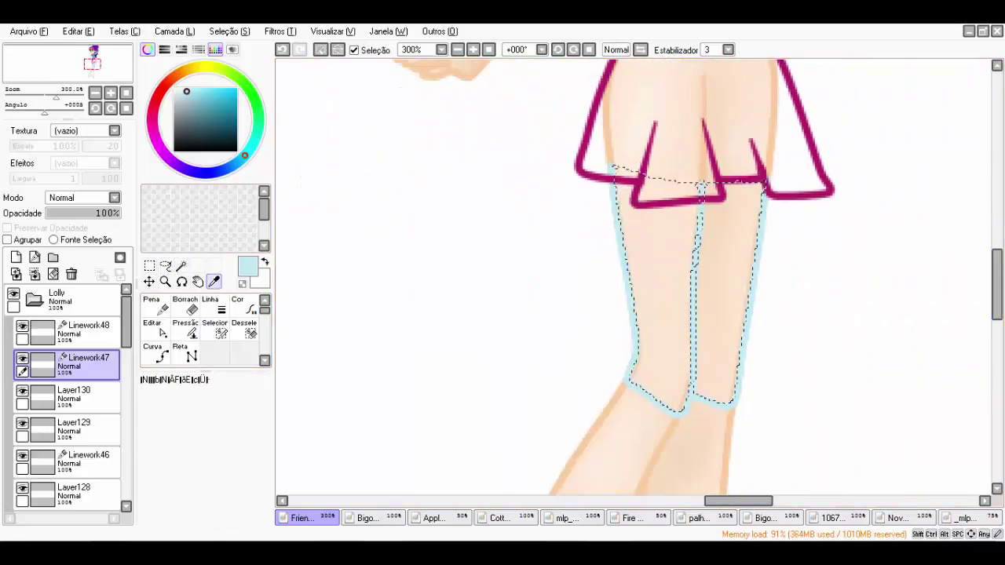
{"action": "left_click", "coordinate": [699, 517]}
{"action": "left_click", "coordinate": [589, 249]}
{"action": "left_click", "coordinate": [302, 518]}
{"action": "left_click", "coordinate": [73, 428]}
{"action": "left_click", "coordinate": [183, 307]}
{"action": "mouse_move", "coordinate": [629, 181]}
{"action": "left_mouse_down"}
{"action": "mouse_move", "coordinate": [624, 275]}
{"action": "mouse_move", "coordinate": [663, 369]}
{"action": "mouse_move", "coordinate": [665, 340]}
{"action": "left_mouse_up"}
Shade the leggings light cyan below the skirt hem on Layer130 with the size 10 Caneta, blur it at size 19, and clear the selection
{"action": "left_click", "coordinate": [73, 396]}
{"action": "left_click", "coordinate": [190, 88]}
{"action": "left_click", "coordinate": [206, 402]}
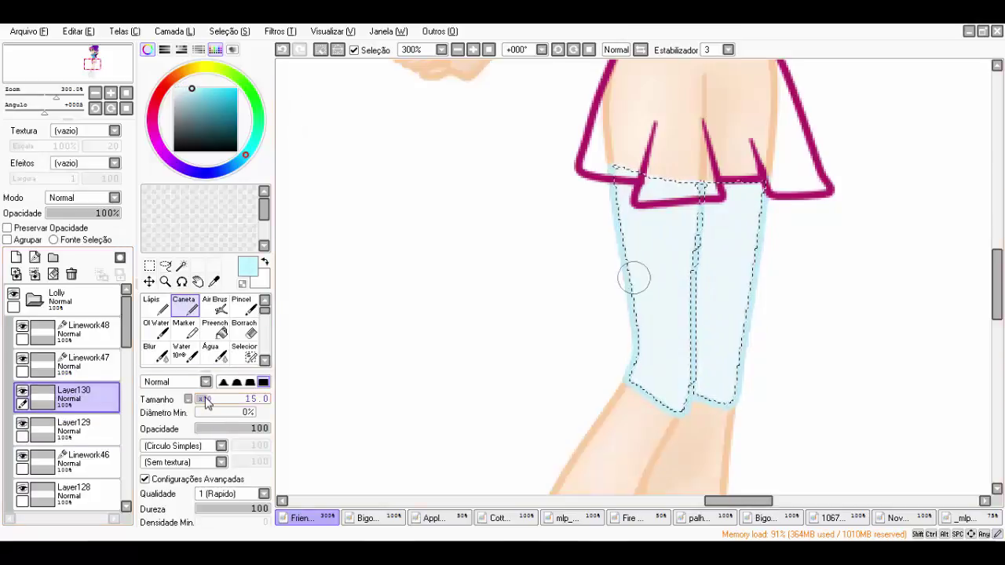
{"action": "key", "text": "b"}
{"action": "key", "text": "n"}
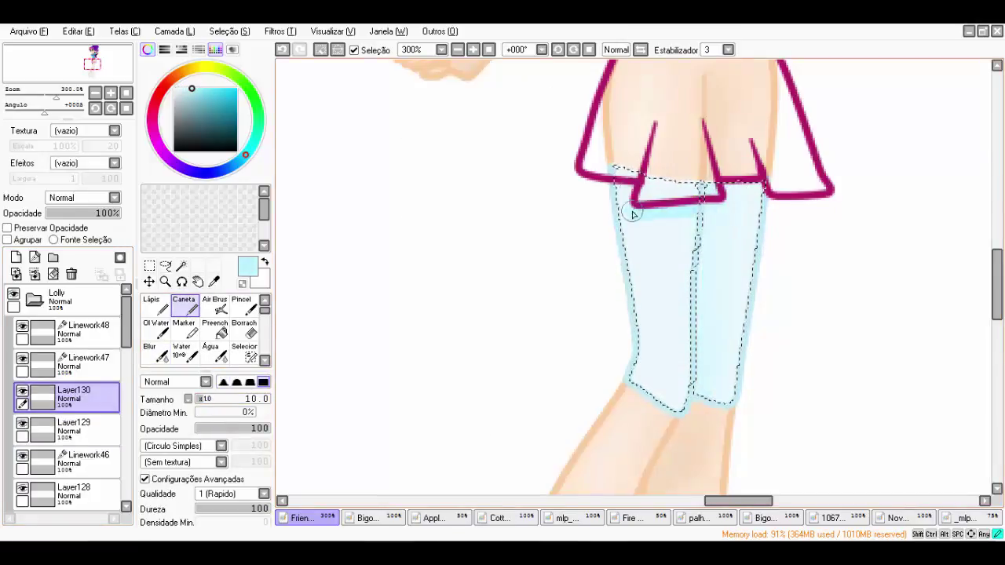
{"action": "key", "text": "b"}
{"action": "key", "text": "d"}
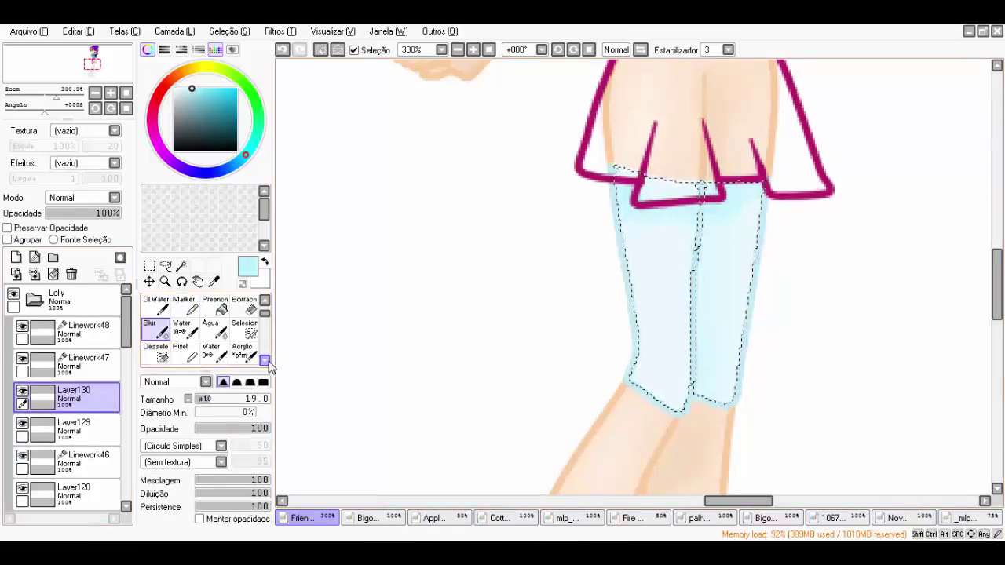
{"action": "key", "text": "ctrl+d"}
Select the interior of the dress and its straps on Linework48 with the magic wand, filling missed edge pixels with the size 1 selection brush
{"action": "scroll", "coordinate": [966, 271], "scroll_direction": "down", "scroll_amount": 3}
{"action": "scroll", "coordinate": [578, 485], "scroll_direction": "up", "scroll_amount": 2}
{"action": "left_click", "coordinate": [78, 330]}
{"action": "key", "text": "w"}
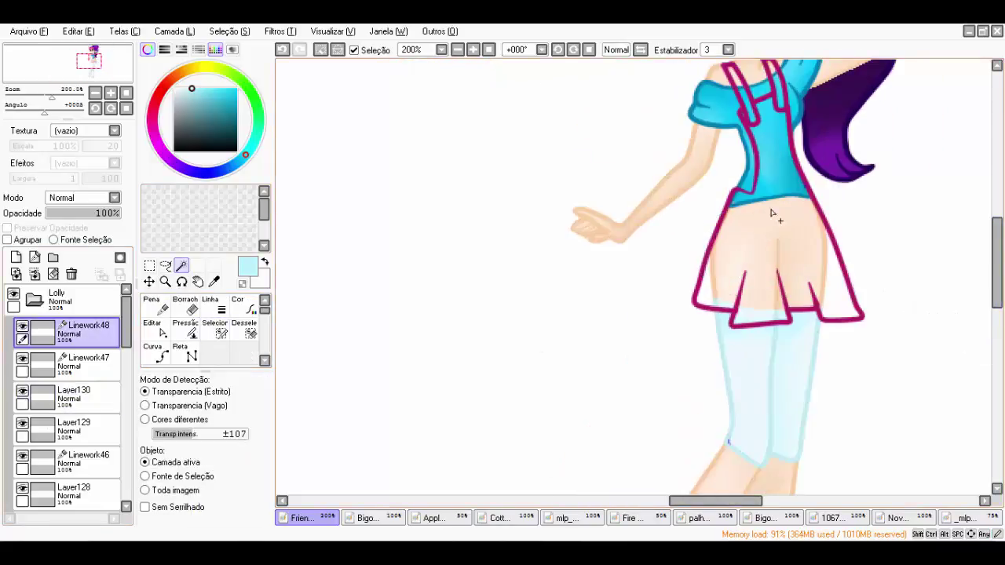
{"action": "left_click", "coordinate": [756, 147]}
{"action": "scroll", "coordinate": [756, 146], "scroll_direction": "up", "scroll_amount": 4}
{"action": "key", "text": "s"}
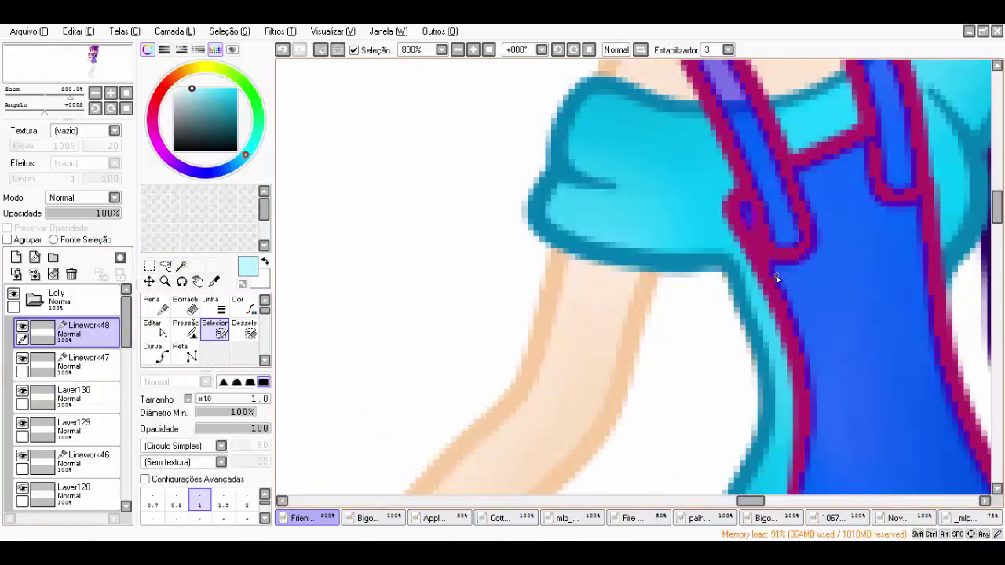
{"action": "scroll", "coordinate": [777, 278], "scroll_direction": "down", "scroll_amount": 4}
Create a layer below Linework48, sample bright pink from the palette document, and fill the dress with the Caneta at size 25
{"action": "left_click", "coordinate": [16, 258]}
{"action": "left_click", "coordinate": [698, 518]}
{"action": "left_click", "coordinate": [695, 259], "text": "alt"}
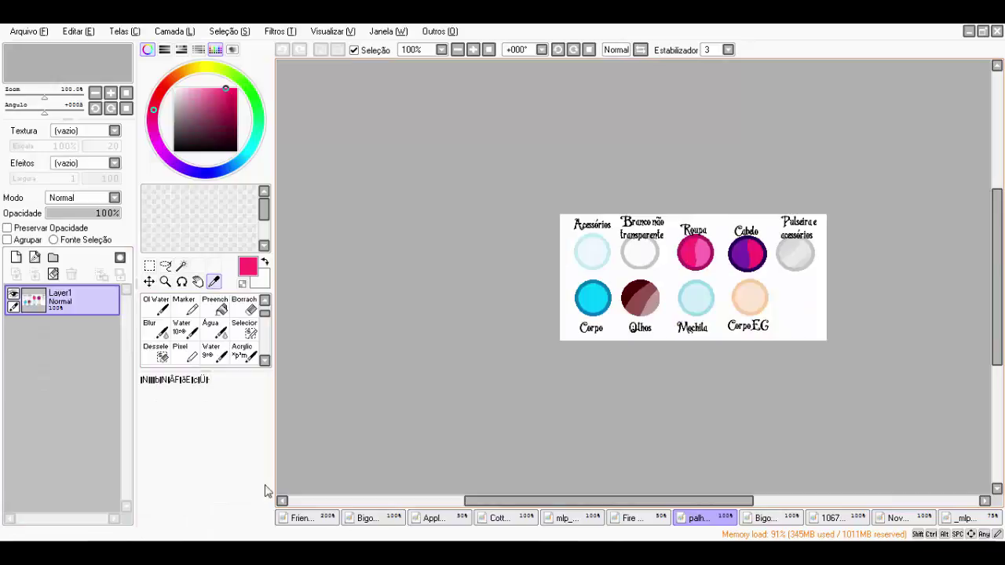
{"action": "left_click", "coordinate": [303, 518]}
{"action": "key", "text": "n"}
{"action": "mouse_move", "coordinate": [774, 227]}
{"action": "left_mouse_down"}
{"action": "mouse_move", "coordinate": [816, 440]}
{"action": "mouse_move", "coordinate": [873, 454]}
{"action": "left_mouse_up"}
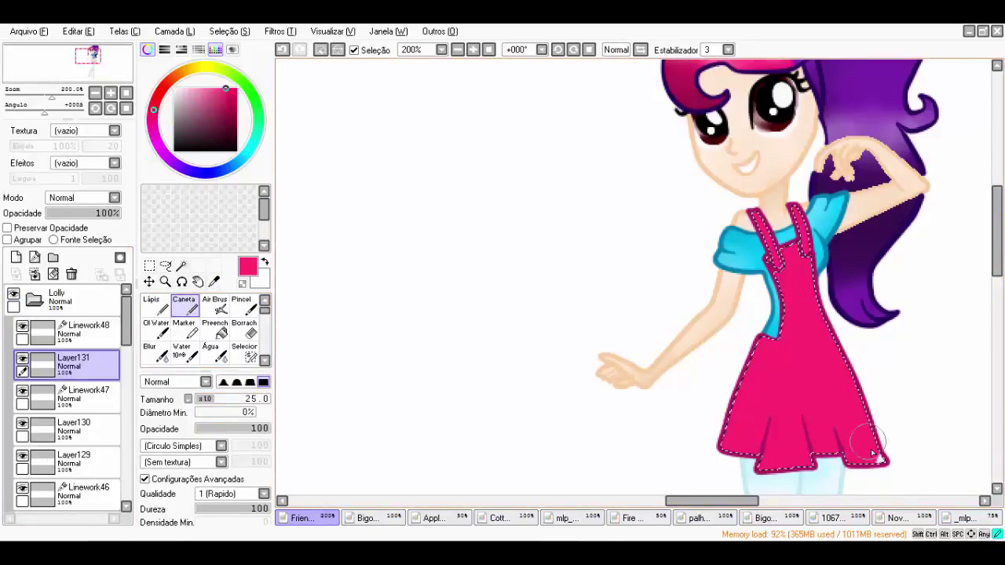
{"action": "scroll", "coordinate": [873, 454], "scroll_direction": "down", "scroll_amount": 2}
On a new layer above the dress fill, shade the bib's upper edge and the straps dark pink with the Caneta at size 8
{"action": "left_click", "coordinate": [15, 258]}
{"action": "left_click", "coordinate": [227, 103]}
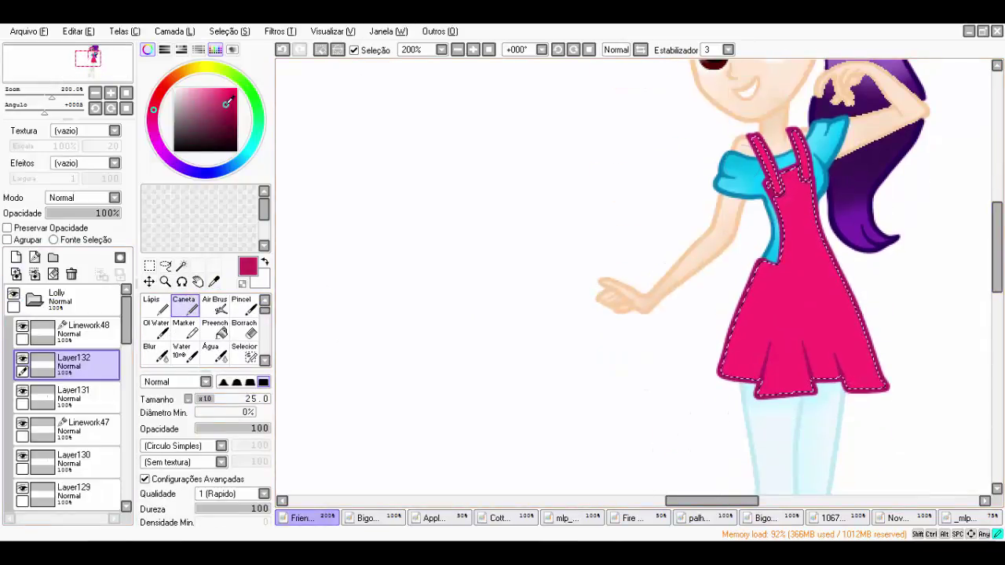
{"action": "scroll", "coordinate": [834, 197], "scroll_direction": "up", "scroll_amount": 3}
{"action": "key", "text": "bracketleft"}
{"action": "key", "text": "bracketleft"}
{"action": "key", "text": "bracketleft"}
{"action": "key", "text": "bracketleft"}
{"action": "key", "text": "bracketleft"}
{"action": "key", "text": "bracketleft"}
{"action": "key", "text": "bracketleft"}
{"action": "left_click_drag", "start_coordinate": [789, 66], "coordinate": [749, 168]}
{"action": "mouse_move", "coordinate": [718, 110]}
{"action": "left_mouse_down"}
{"action": "mouse_move", "coordinate": [691, 209]}
{"action": "mouse_move", "coordinate": [746, 150]}
{"action": "mouse_move", "coordinate": [659, 94]}
{"action": "left_mouse_up"}
Blur the bib and strap shading at size 19, and paint and blur a dark pink band across the dress waist
{"action": "key", "text": "b"}
{"action": "key", "text": "n"}
{"action": "key", "text": "b"}
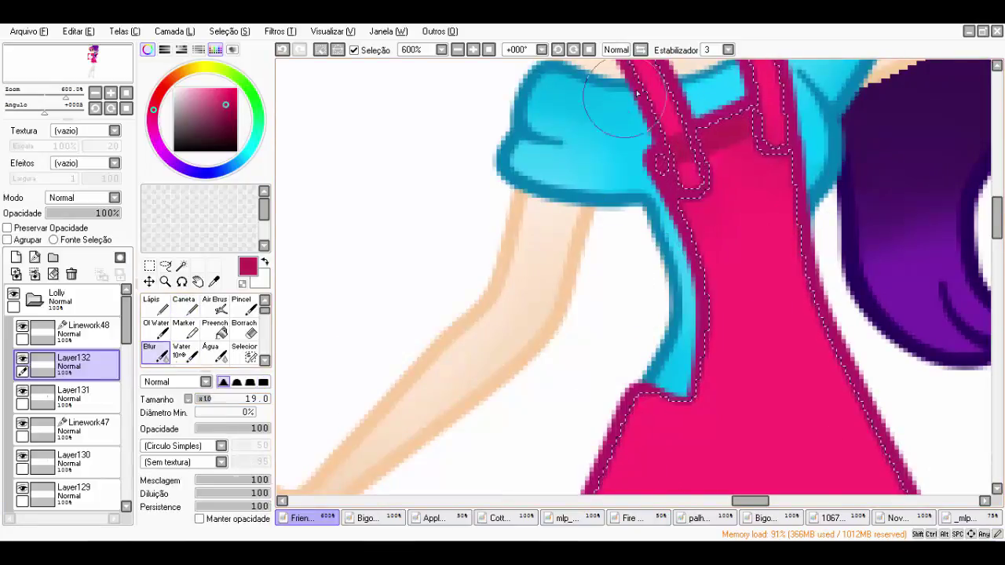
{"action": "scroll", "coordinate": [895, 291], "scroll_direction": "down", "scroll_amount": 2}
{"action": "scroll", "coordinate": [707, 314], "scroll_direction": "up", "scroll_amount": 1}
{"action": "key", "text": "n"}
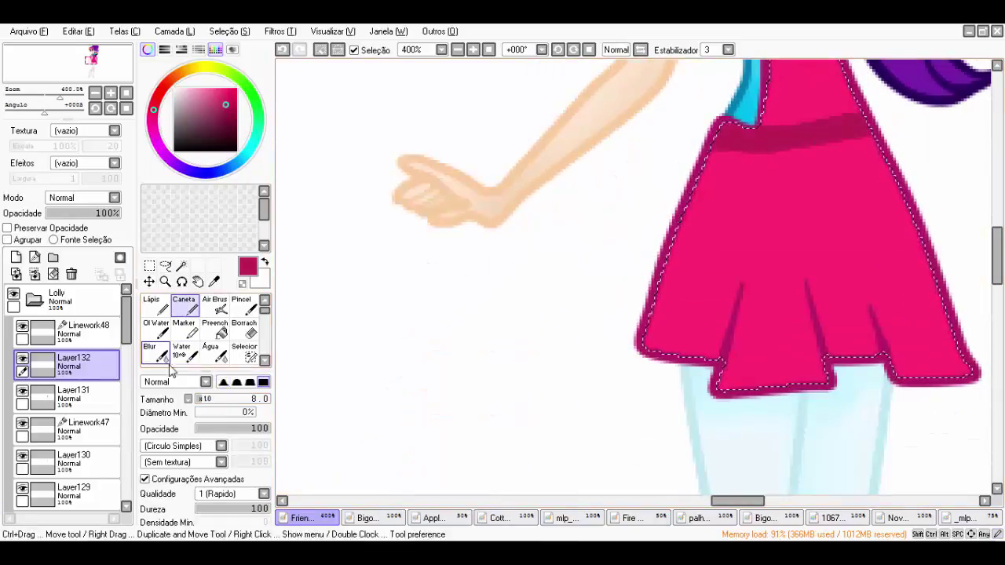
{"action": "key", "text": "b"}
Paint dark pink shadows beside the three skirt pleats with the Caneta at size 8
{"action": "scroll", "coordinate": [640, 359], "scroll_direction": "up", "scroll_amount": 3}
{"action": "key", "text": "n"}
{"action": "left_click_drag", "start_coordinate": [687, 184], "coordinate": [566, 353]}
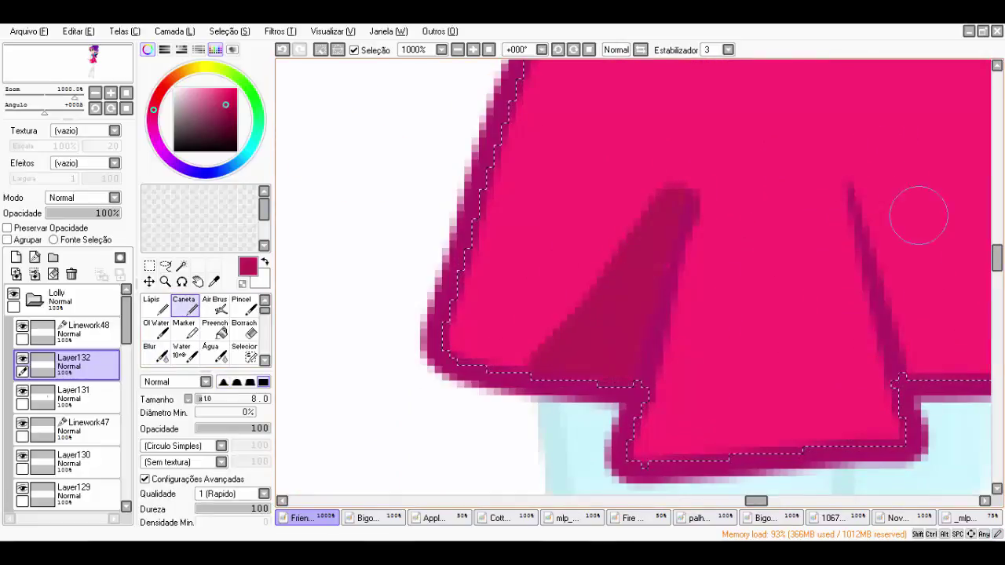
{"action": "left_click_drag", "start_coordinate": [856, 185], "coordinate": [970, 388]}
{"action": "left_click_drag", "start_coordinate": [806, 403], "coordinate": [712, 404]}
{"action": "left_click_drag", "start_coordinate": [883, 252], "coordinate": [954, 424]}
Soften the pleat shadows with the Blur brush at size 4
{"action": "left_click", "coordinate": [155, 353]}
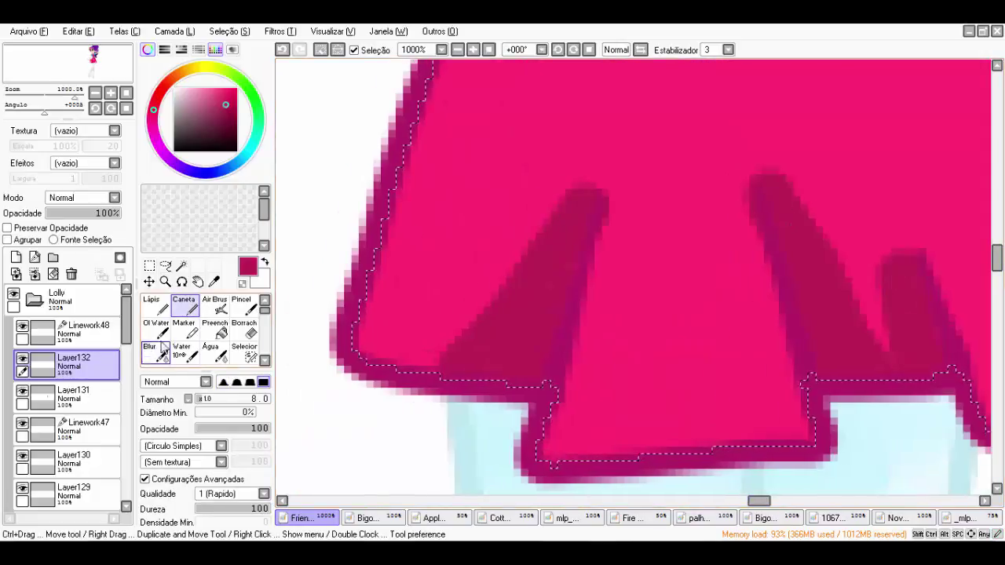
{"action": "left_click", "coordinate": [206, 401]}
{"action": "left_click_drag", "start_coordinate": [579, 168], "coordinate": [539, 275]}
{"action": "left_click_drag", "start_coordinate": [752, 168], "coordinate": [759, 178]}
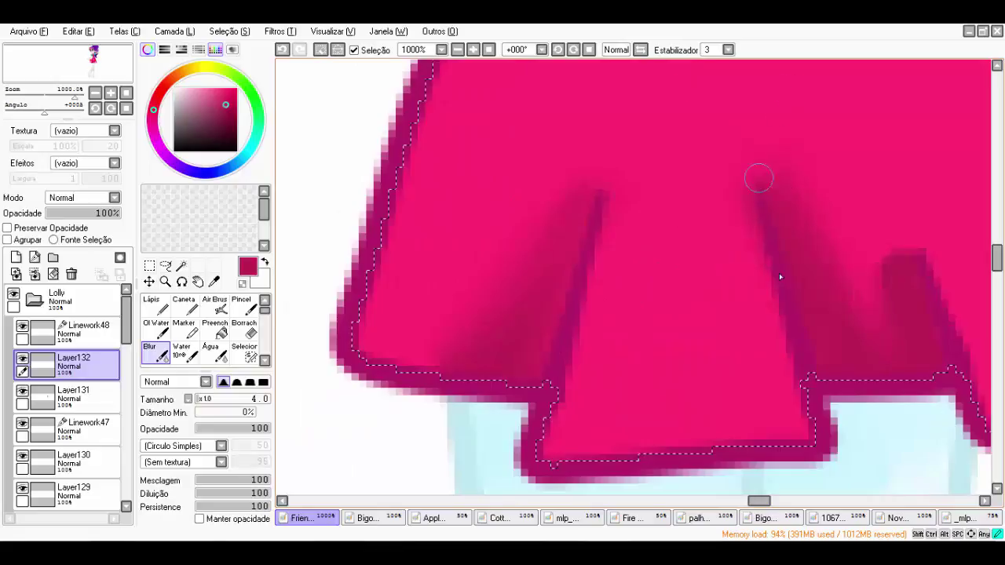
{"action": "scroll", "coordinate": [783, 193], "scroll_direction": "down", "scroll_amount": 4}
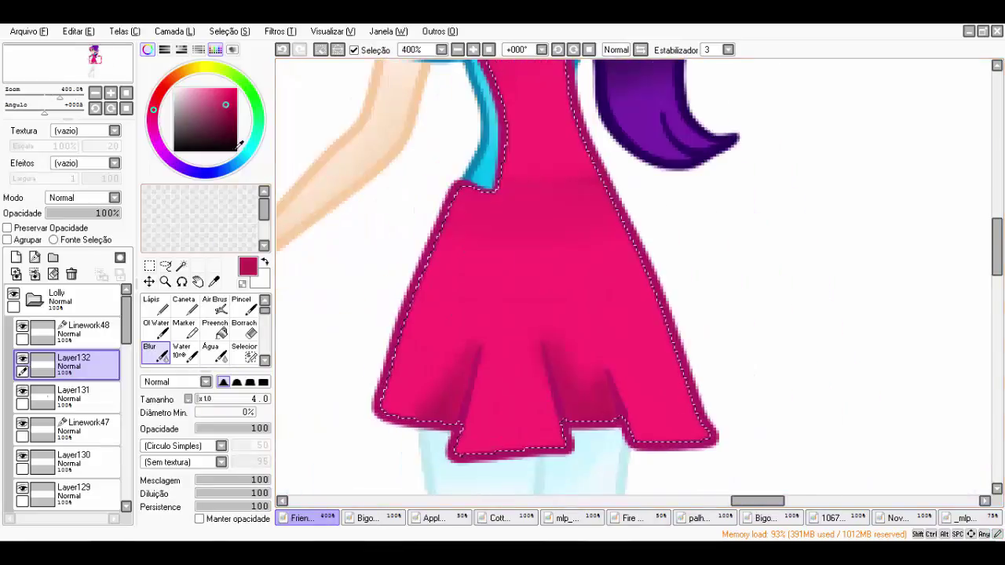
Paint white highlights on the flared skirt folds and blend them with the Blur brush at size 20
{"action": "key", "text": "n"}
{"action": "left_click_drag", "start_coordinate": [480, 337], "coordinate": [463, 393]}
{"action": "left_click_drag", "start_coordinate": [629, 385], "coordinate": [683, 436]}
{"action": "left_click", "coordinate": [154, 354]}
{"action": "left_click", "coordinate": [206, 402]}
{"action": "mouse_move", "coordinate": [475, 346]}
{"action": "left_mouse_down"}
{"action": "mouse_move", "coordinate": [505, 397]}
{"action": "mouse_move", "coordinate": [502, 368]}
{"action": "left_mouse_up"}
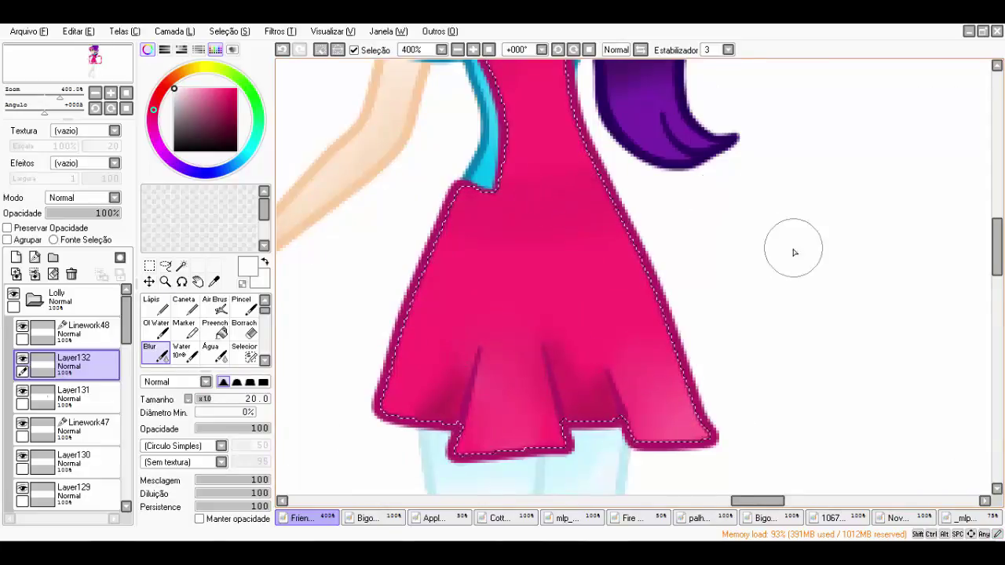
Touch up the dress bodice with white highlights, blur them, and clear the selection with the size 58 deselect brush
{"action": "scroll", "coordinate": [824, 330], "scroll_direction": "down", "scroll_amount": 4}
{"action": "scroll", "coordinate": [864, 412], "scroll_direction": "up", "scroll_amount": 2}
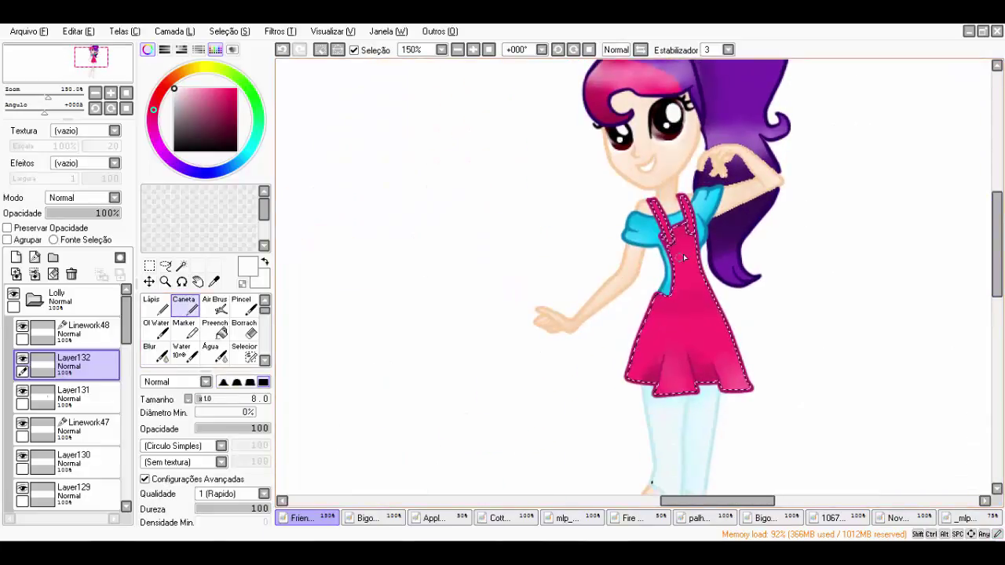
{"action": "scroll", "coordinate": [204, 330], "scroll_direction": "down", "scroll_amount": 1}
{"action": "left_click", "coordinate": [154, 353]}
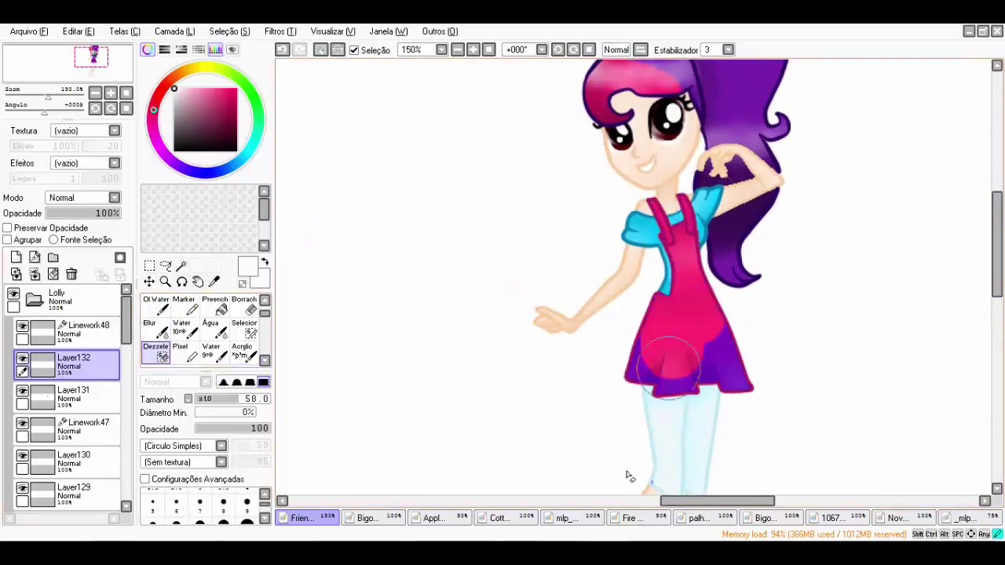
{"action": "key", "text": "ctrl+d"}
Select the front panels of both boots on Linework47 with the magic wand
{"action": "mouse_move", "coordinate": [996, 245]}
{"action": "left_mouse_down"}
{"action": "mouse_move", "coordinate": [995, 358]}
{"action": "mouse_move", "coordinate": [996, 204]}
{"action": "mouse_move", "coordinate": [998, 337]}
{"action": "left_mouse_up"}
{"action": "scroll", "coordinate": [636, 275], "scroll_direction": "up", "scroll_amount": 2}
{"action": "left_click", "coordinate": [78, 422]}
{"action": "left_click", "coordinate": [181, 266]}
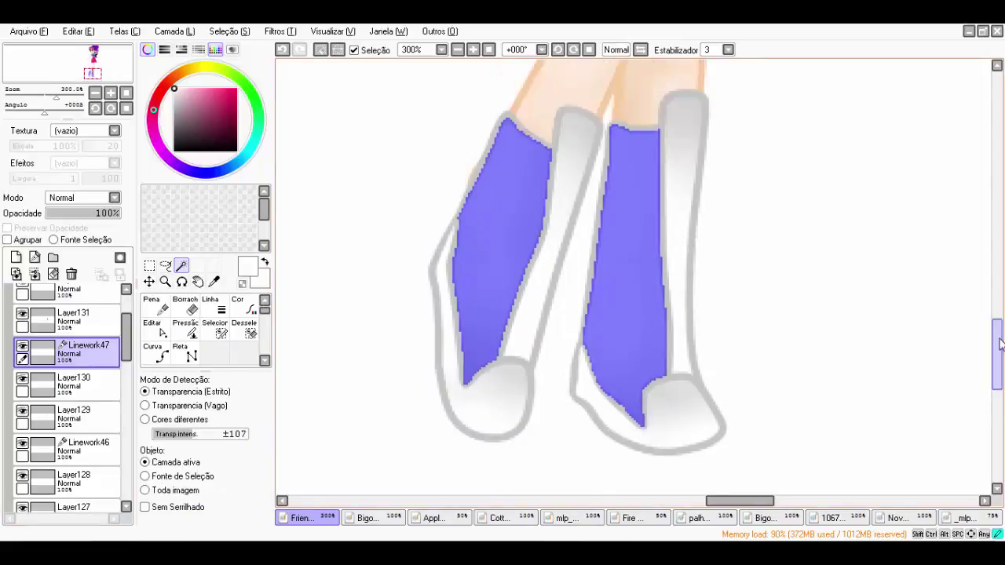
On a new layer above Layer129, paint bright yellow diagonal stripes across both boot panels, three and four, with the Caneta at size 8
{"action": "left_click", "coordinate": [78, 417]}
{"action": "left_click_drag", "start_coordinate": [198, 76], "coordinate": [207, 68]}
{"action": "left_click", "coordinate": [236, 88]}
{"action": "left_click", "coordinate": [184, 306]}
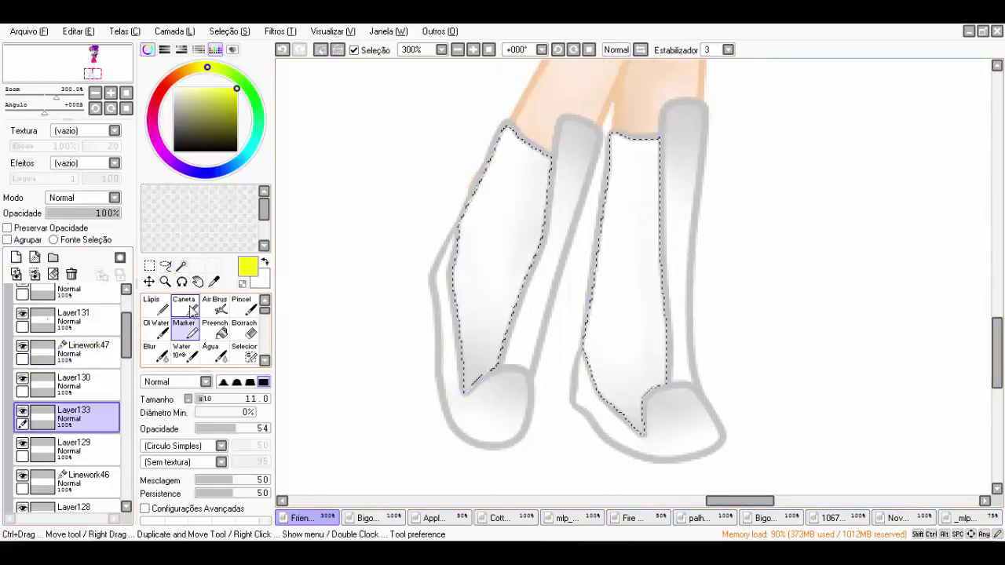
{"action": "left_click_drag", "start_coordinate": [456, 286], "coordinate": [500, 349]}
{"action": "left_click_drag", "start_coordinate": [475, 200], "coordinate": [526, 271]}
{"action": "left_click_drag", "start_coordinate": [494, 153], "coordinate": [544, 212]}
{"action": "left_click_drag", "start_coordinate": [585, 338], "coordinate": [664, 378]}
{"action": "left_click_drag", "start_coordinate": [595, 270], "coordinate": [663, 304]}
{"action": "left_click_drag", "start_coordinate": [608, 208], "coordinate": [658, 235]}
{"action": "left_click_drag", "start_coordinate": [611, 141], "coordinate": [659, 182]}
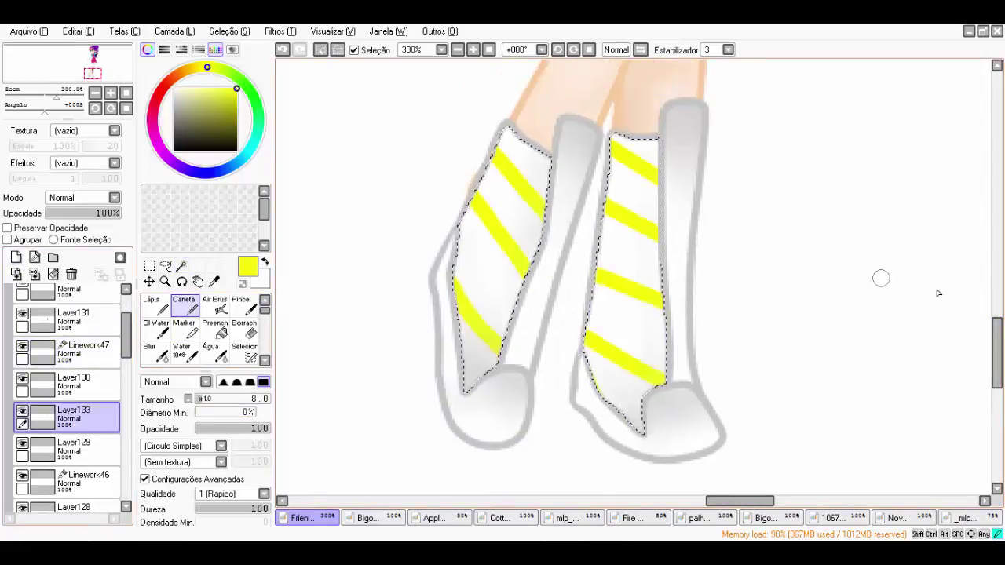
Try bright blue diagonal stripes between the yellow ones on the left boot's front panel on Layer133
{"action": "left_click", "coordinate": [211, 172]}
{"action": "left_click_drag", "start_coordinate": [504, 128], "coordinate": [550, 163]}
{"action": "left_click_drag", "start_coordinate": [603, 206], "coordinate": [605, 214]}
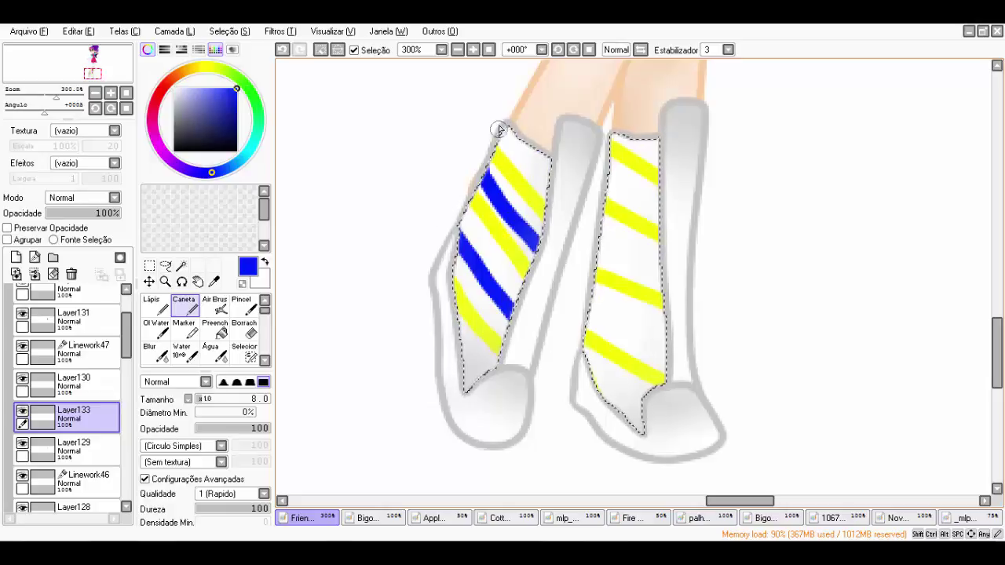
Paint alternating red and yellow diagonal stripes across both boots' front panels on Layer133 with the Caneta at size 8
{"action": "left_click", "coordinate": [158, 96]}
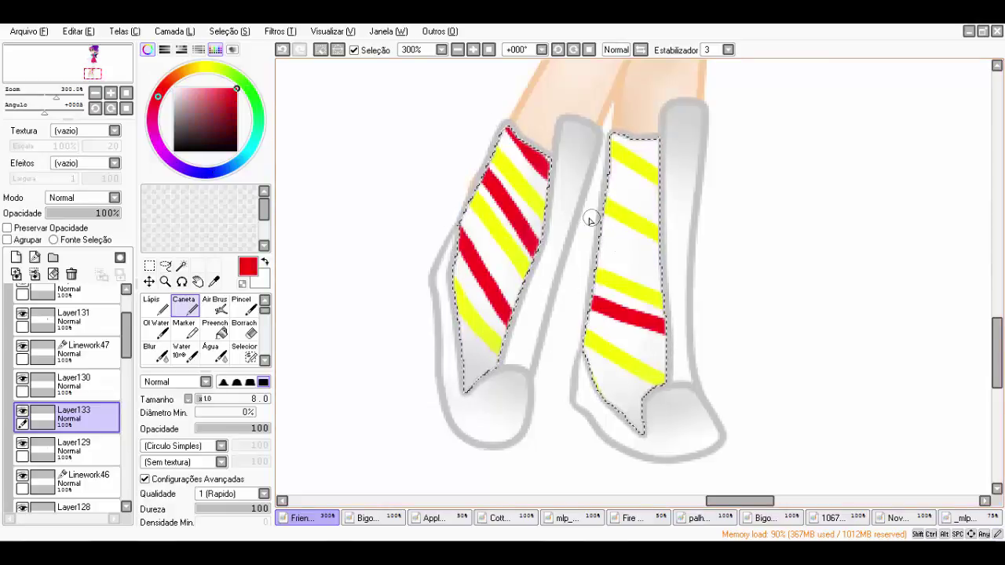
{"action": "left_click_drag", "start_coordinate": [455, 289], "coordinate": [505, 337]}
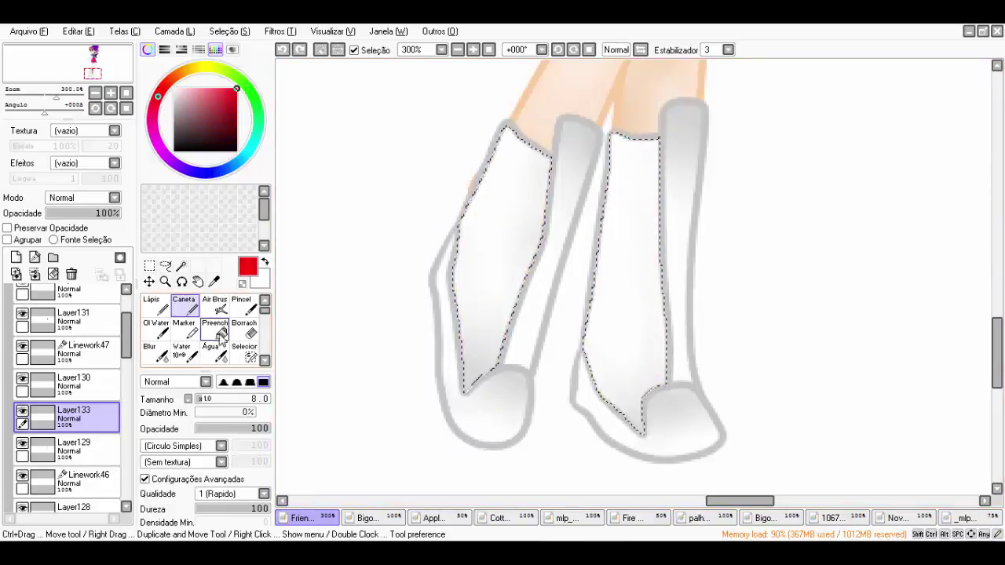
{"action": "left_click", "coordinate": [211, 66]}
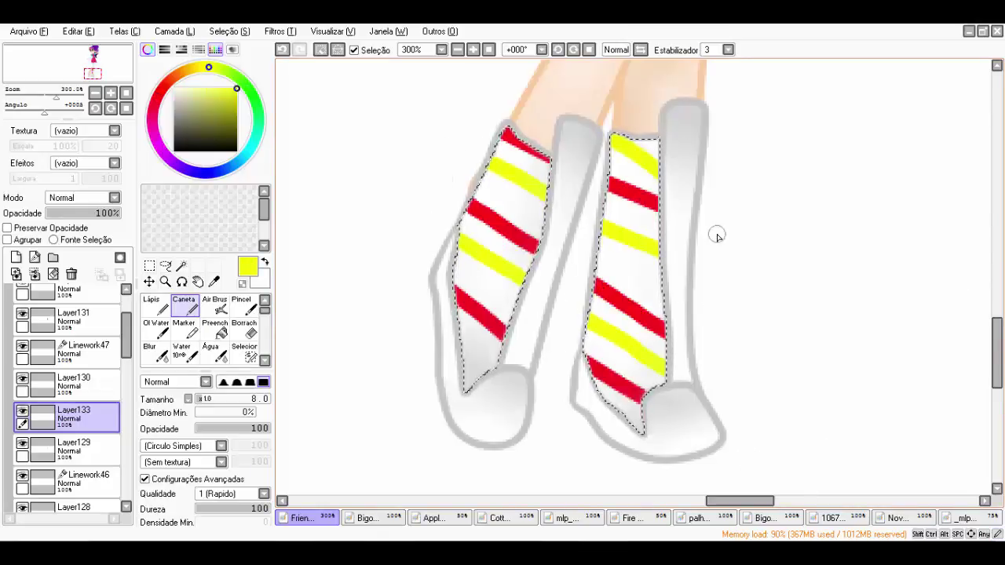
Reselect the front panels of both boots on Linework47 with the magic wand
{"action": "scroll", "coordinate": [305, 336], "scroll_direction": "up", "scroll_amount": 1}
{"action": "left_click", "coordinate": [112, 390]}
{"action": "left_click", "coordinate": [184, 306]}
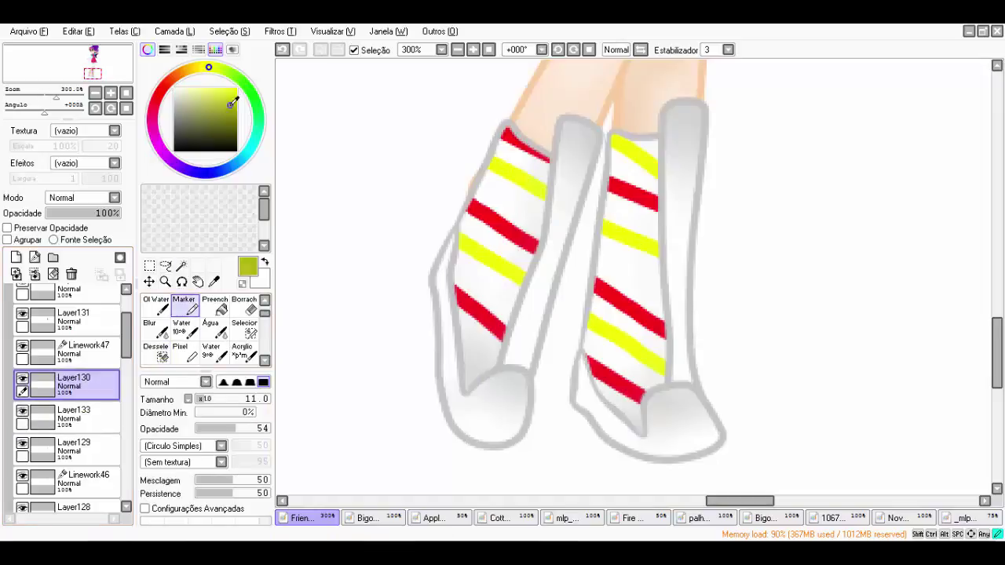
{"action": "left_click_drag", "start_coordinate": [495, 358], "coordinate": [449, 398]}
{"action": "key", "text": "w"}
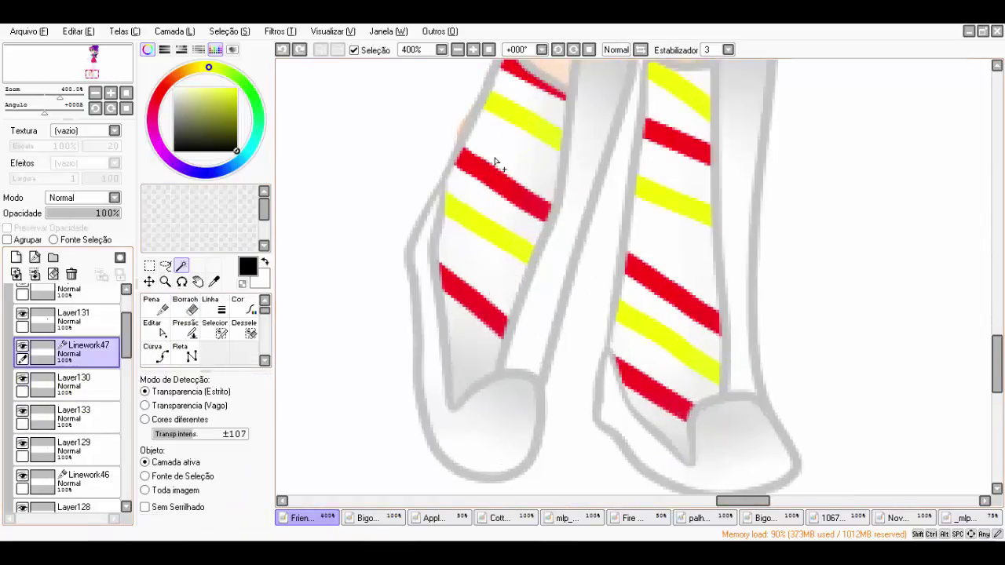
{"action": "left_click", "coordinate": [497, 161]}
{"action": "left_click", "coordinate": [675, 235], "text": "shift"}
Shade the left boot's front panel in black with the size 11 Marker on Layer130 and blend it with the Blur brush at size 20
{"action": "key", "text": "n"}
{"action": "left_click_drag", "start_coordinate": [559, 92], "coordinate": [542, 175]}
{"action": "key", "text": "b"}
{"action": "left_click_drag", "start_coordinate": [559, 71], "coordinate": [542, 173]}
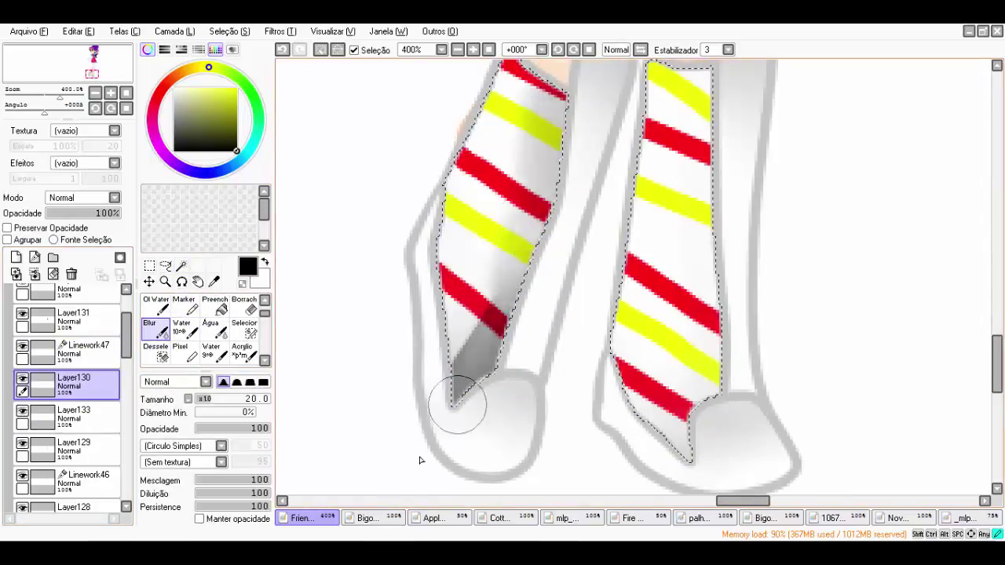
{"action": "left_click_drag", "start_coordinate": [479, 87], "coordinate": [459, 220]}
Shade the right boot's front panel with the black Marker, blend it with Blur, and clear the selection
{"action": "key", "text": "n"}
{"action": "left_click_drag", "start_coordinate": [699, 71], "coordinate": [699, 189]}
{"action": "mouse_move", "coordinate": [707, 134]}
{"action": "left_mouse_down"}
{"action": "mouse_move", "coordinate": [633, 429]}
{"action": "mouse_move", "coordinate": [675, 337]}
{"action": "left_mouse_up"}
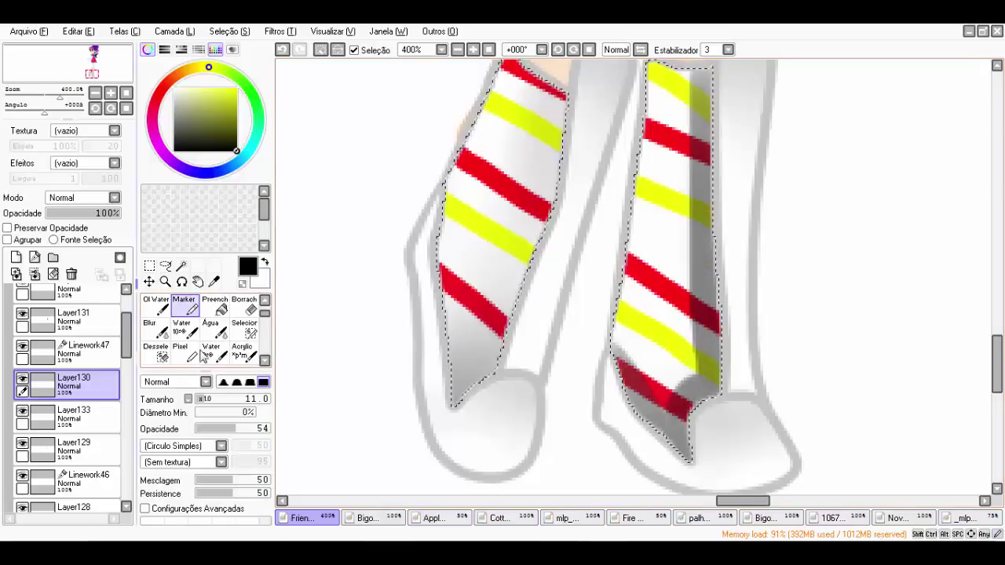
{"action": "key", "text": "b"}
{"action": "left_click_drag", "start_coordinate": [699, 79], "coordinate": [691, 408]}
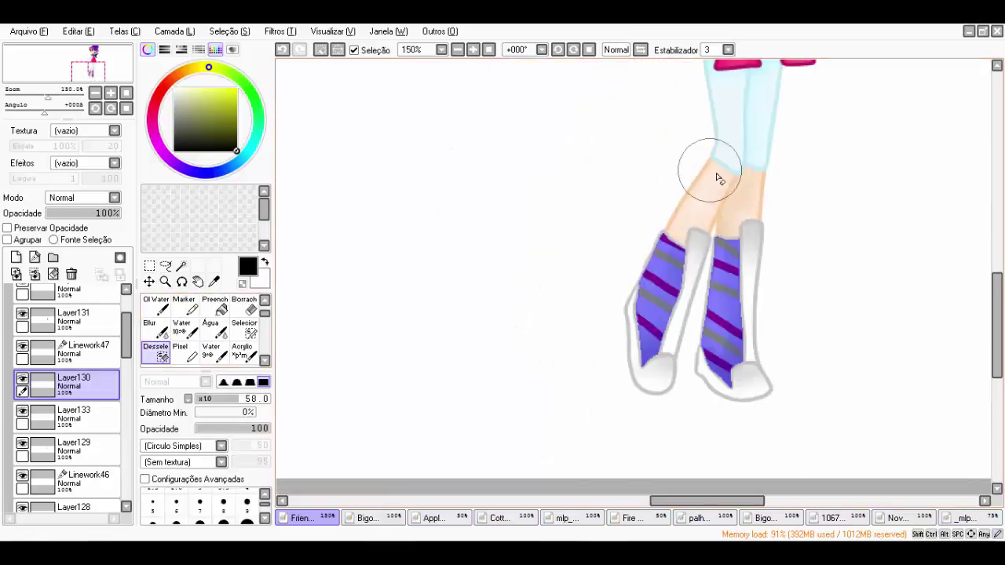
{"action": "key", "text": "ctrl+d"}
{"action": "scroll", "coordinate": [837, 218], "scroll_direction": "down", "scroll_amount": 3}
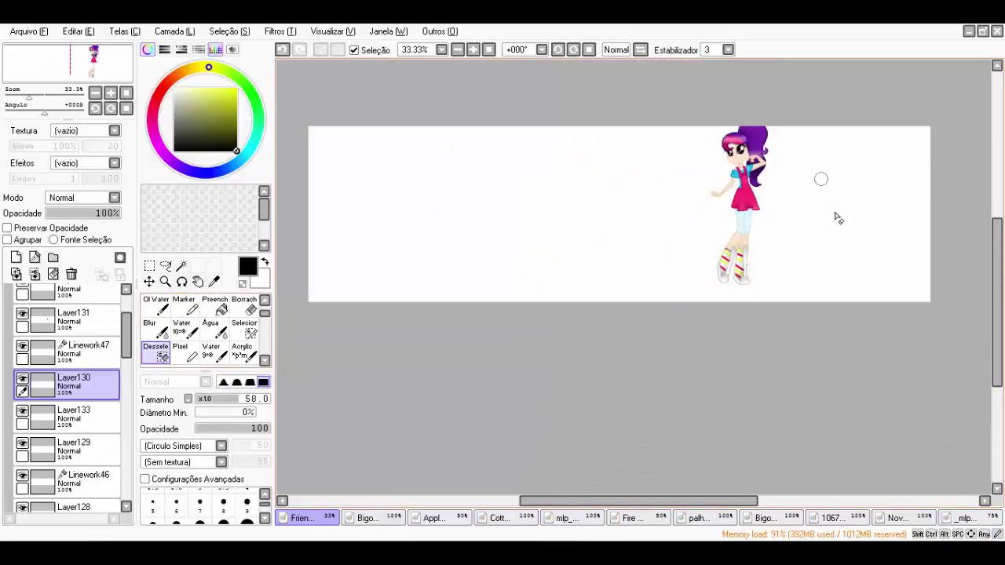
Outline a folded cuff at the top of each boot's front panel on Linework48 with dark navy Curva strokes at size 3.9
{"action": "scroll", "coordinate": [838, 218], "scroll_direction": "up", "scroll_amount": 5}
{"action": "left_click", "coordinate": [87, 330]}
{"action": "left_click", "coordinate": [211, 172]}
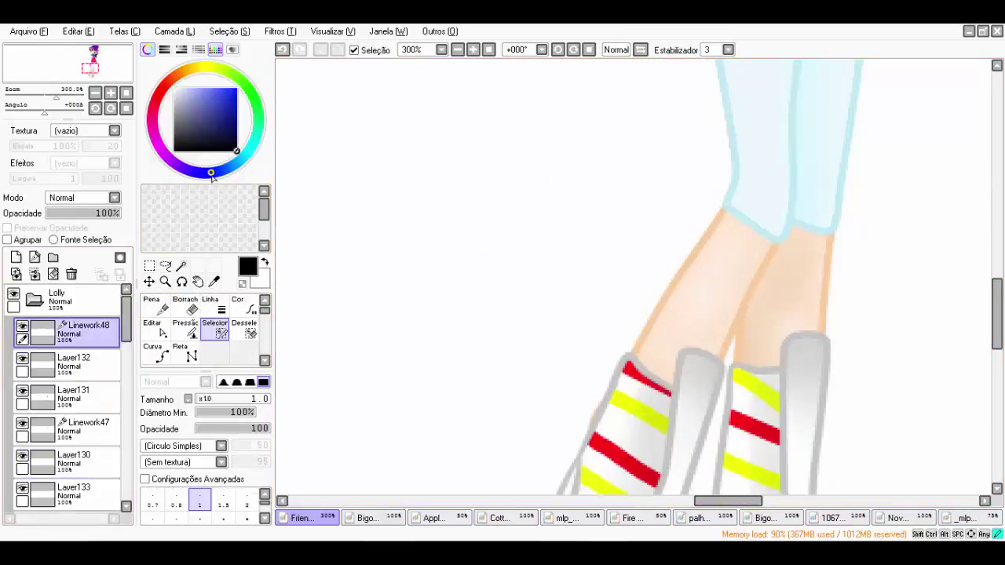
{"action": "scroll", "coordinate": [561, 372], "scroll_direction": "down", "scroll_amount": 1}
{"action": "scroll", "coordinate": [560, 372], "scroll_direction": "up", "scroll_amount": 2}
{"action": "left_click", "coordinate": [155, 353]}
{"action": "left_click", "coordinate": [664, 226]}
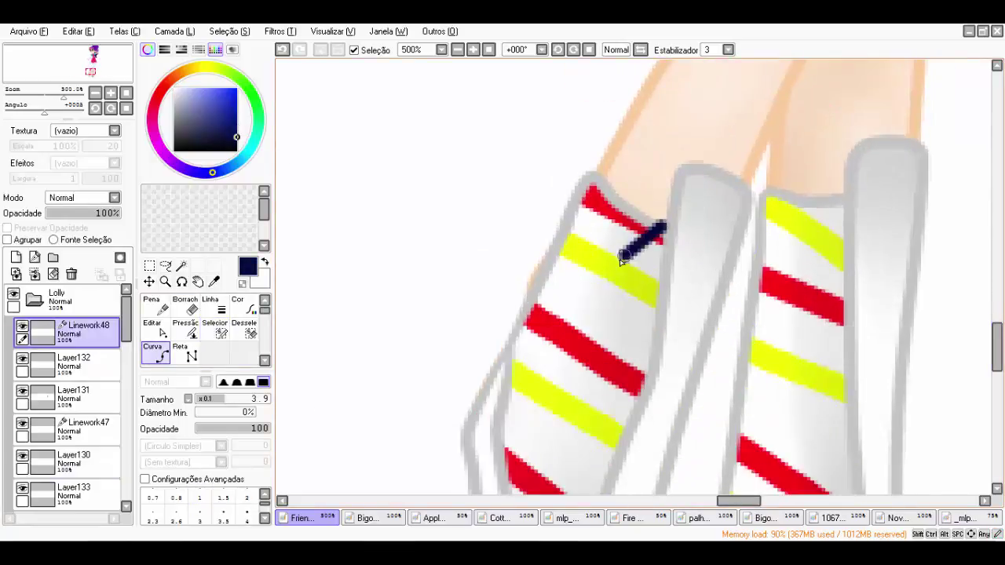
{"action": "left_click", "coordinate": [601, 282]}
{"action": "left_click", "coordinate": [517, 267]}
{"action": "double_click", "coordinate": [666, 224]}
{"action": "left_click", "coordinate": [834, 198]}
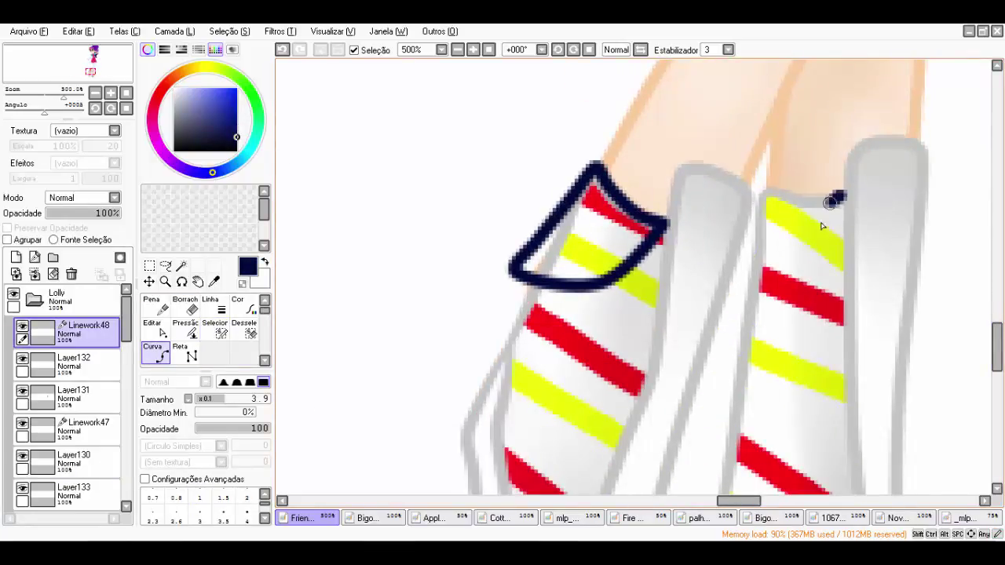
{"action": "double_click", "coordinate": [763, 197]}
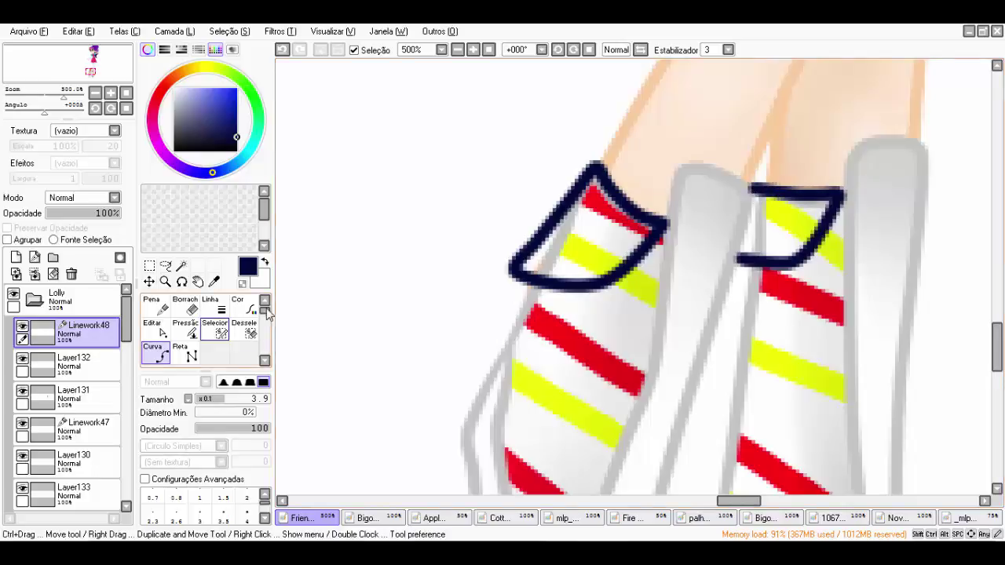
Select the inside of both cuffs with the magic wand and fill them dark blue on Layer131 with the size 8 Caneta
{"action": "left_click", "coordinate": [180, 266]}
{"action": "left_click", "coordinate": [785, 228]}
{"action": "left_click", "coordinate": [73, 397]}
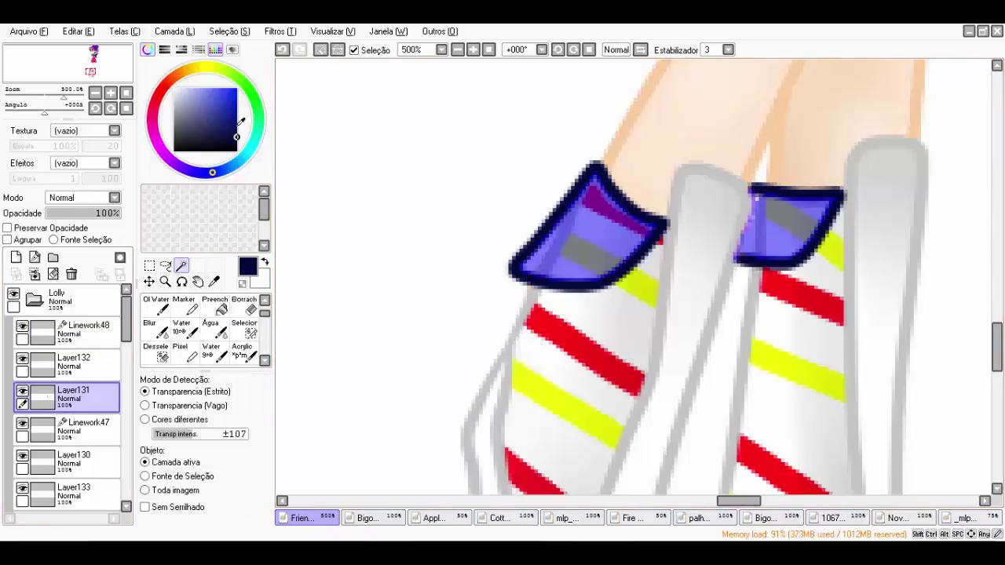
{"action": "left_click", "coordinate": [264, 301]}
{"action": "left_click", "coordinate": [184, 305]}
{"action": "mouse_move", "coordinate": [542, 259]}
{"action": "left_mouse_down"}
{"action": "mouse_move", "coordinate": [657, 146]}
{"action": "mouse_move", "coordinate": [824, 138]}
{"action": "left_mouse_up"}
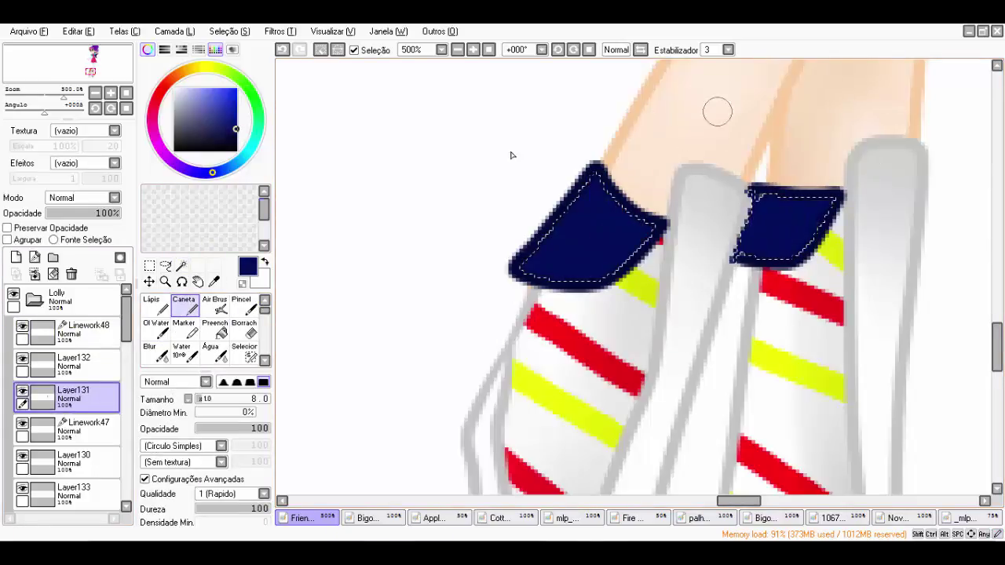
Add black shadows along the cuff edges on Layer132 and blend them with the Blur brush at size 20
{"action": "left_click", "coordinate": [73, 361]}
{"action": "left_click", "coordinate": [235, 150]}
{"action": "left_click_drag", "start_coordinate": [758, 203], "coordinate": [742, 260]}
{"action": "left_click_drag", "start_coordinate": [578, 276], "coordinate": [656, 231]}
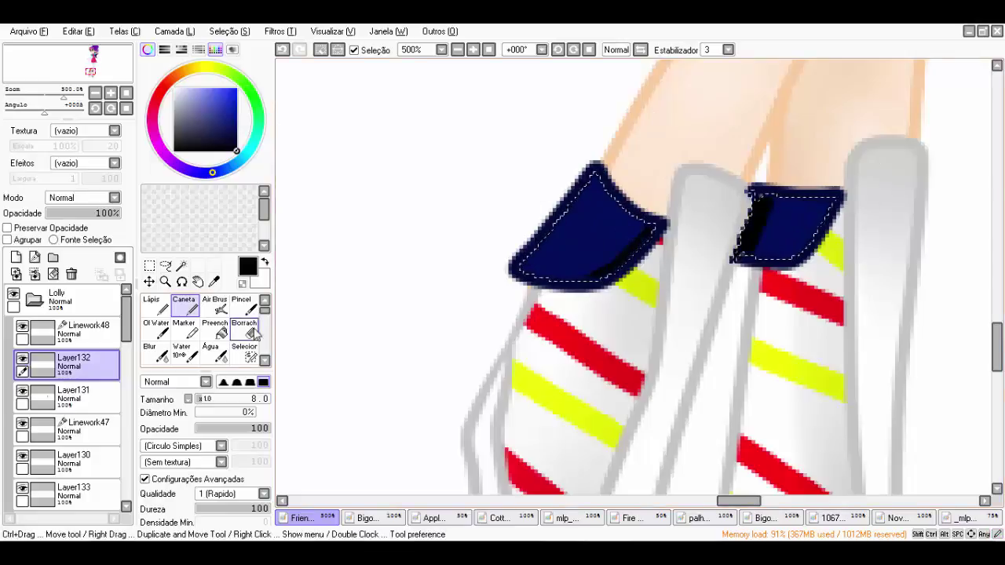
{"action": "left_click", "coordinate": [245, 329]}
{"action": "left_click", "coordinate": [215, 328]}
{"action": "left_click", "coordinate": [154, 352]}
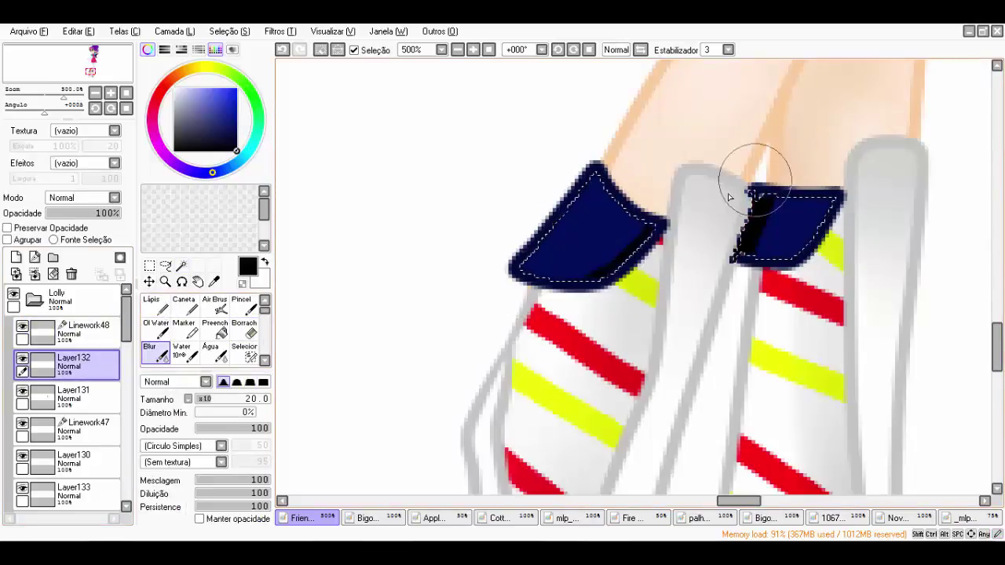
{"action": "left_click_drag", "start_coordinate": [728, 197], "coordinate": [704, 280]}
{"action": "left_click_drag", "start_coordinate": [550, 236], "coordinate": [628, 271]}
Try white highlight dabs on both cuffs with the Marker at size 11 and opacity 54, and undo the latest strokes
{"action": "left_click", "coordinate": [174, 89]}
{"action": "left_click", "coordinate": [183, 328]}
{"action": "left_click_drag", "start_coordinate": [800, 208], "coordinate": [808, 213]}
{"action": "left_click_drag", "start_coordinate": [569, 218], "coordinate": [578, 224]}
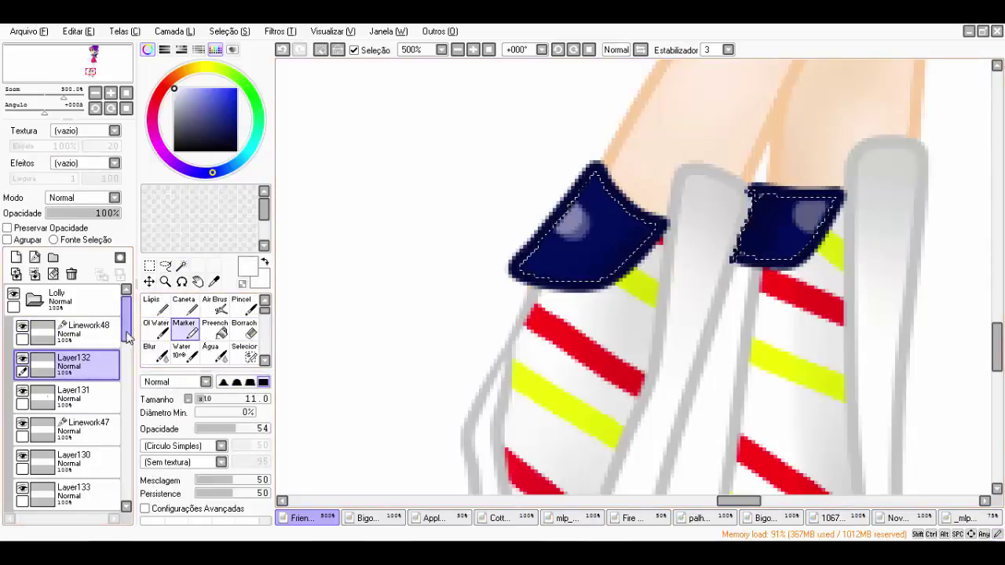
{"action": "key", "text": "ctrl+z"}
{"action": "key", "text": "ctrl+z"}
{"action": "key", "text": "ctrl+z"}
{"action": "key", "text": "ctrl+z"}
{"action": "key", "text": "ctrl+z"}
{"action": "key", "text": "ctrl+z"}
Erase all the red and yellow stripes from both boots on Layer133 with the size 20 eraser
{"action": "scroll", "coordinate": [530, 217], "scroll_direction": "down", "scroll_amount": 3}
{"action": "scroll", "coordinate": [562, 241], "scroll_direction": "up", "scroll_amount": 2}
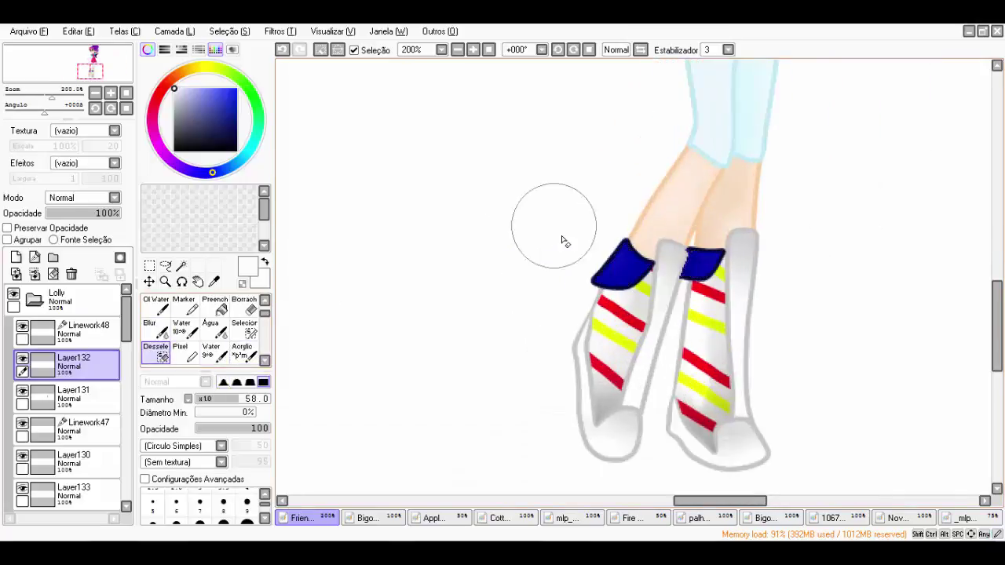
{"action": "scroll", "coordinate": [778, 314], "scroll_direction": "down", "scroll_amount": 4}
{"action": "scroll", "coordinate": [754, 345], "scroll_direction": "up", "scroll_amount": 4}
{"action": "scroll", "coordinate": [613, 353], "scroll_direction": "down", "scroll_amount": 1}
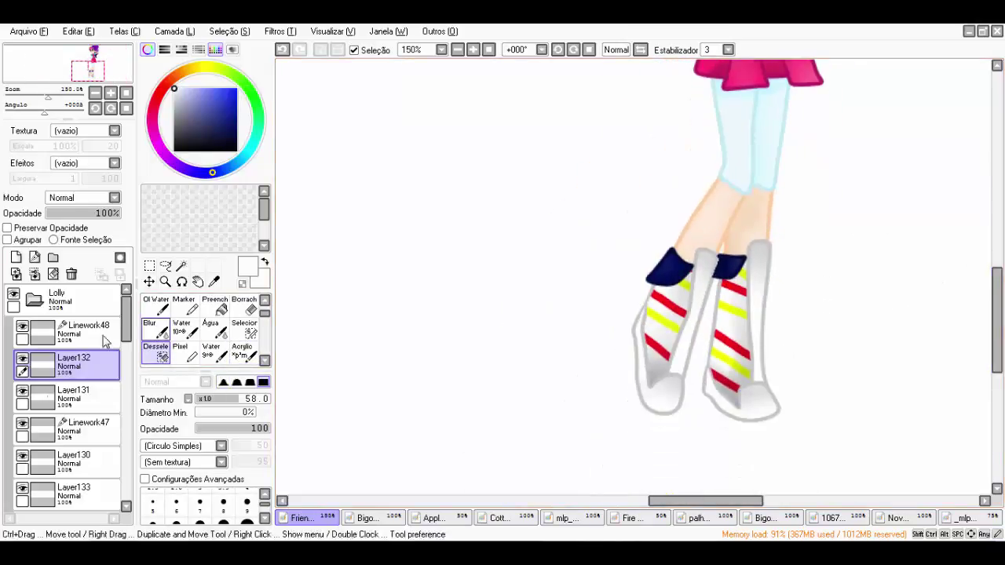
{"action": "scroll", "coordinate": [106, 339], "scroll_direction": "down", "scroll_amount": 2}
{"action": "left_click", "coordinate": [87, 366]}
{"action": "left_click", "coordinate": [245, 306]}
{"action": "left_click_drag", "start_coordinate": [667, 287], "coordinate": [672, 387]}
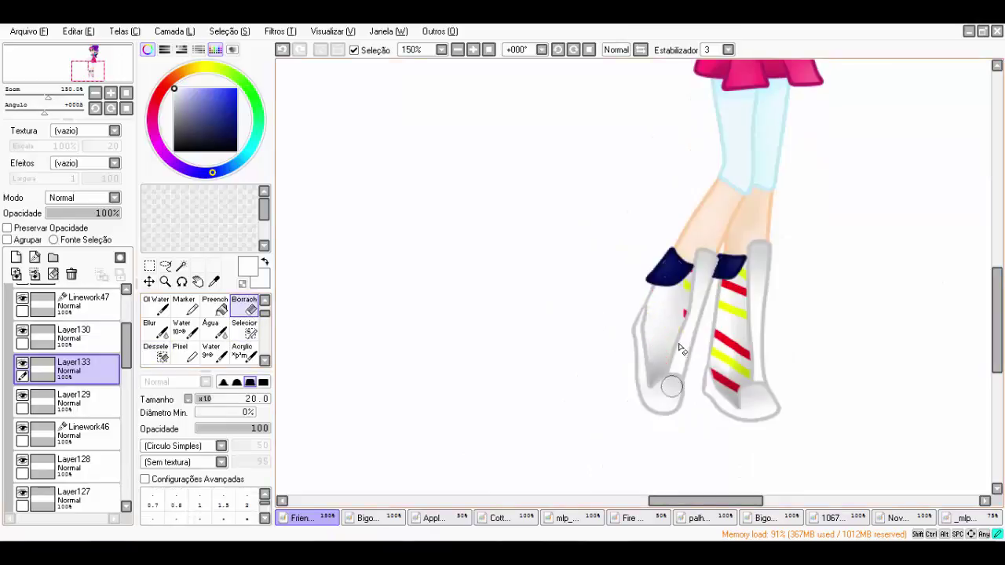
{"action": "left_click_drag", "start_coordinate": [734, 279], "coordinate": [758, 425]}
{"action": "scroll", "coordinate": [681, 331], "scroll_direction": "up", "scroll_amount": 1}
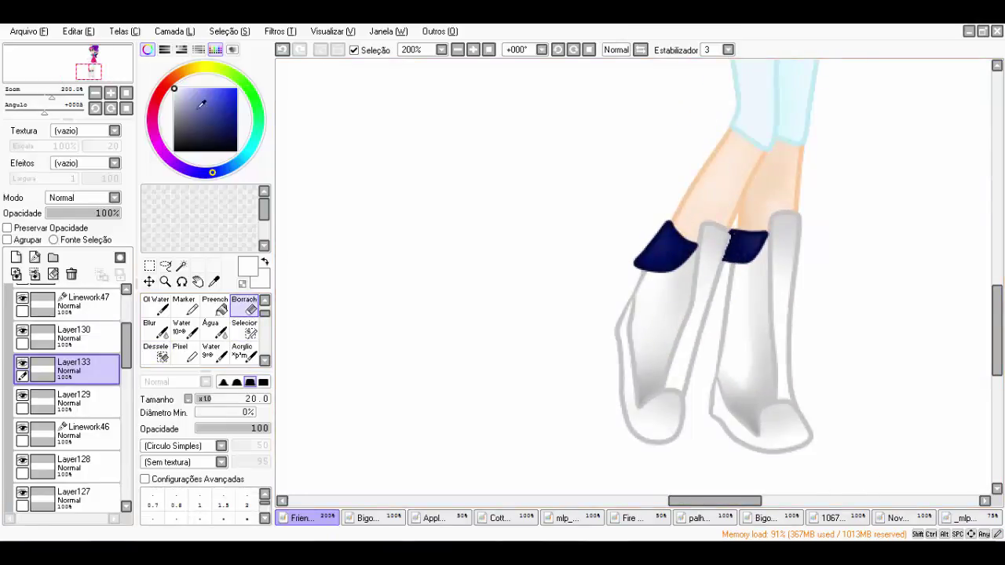
Dab pairs of bright pink dots as heart lobes across both boot panels on Layer133 with the Caneta at size 8
{"action": "scroll", "coordinate": [655, 278], "scroll_direction": "up", "scroll_amount": 3}
{"action": "scroll", "coordinate": [204, 330], "scroll_direction": "up", "scroll_amount": 1}
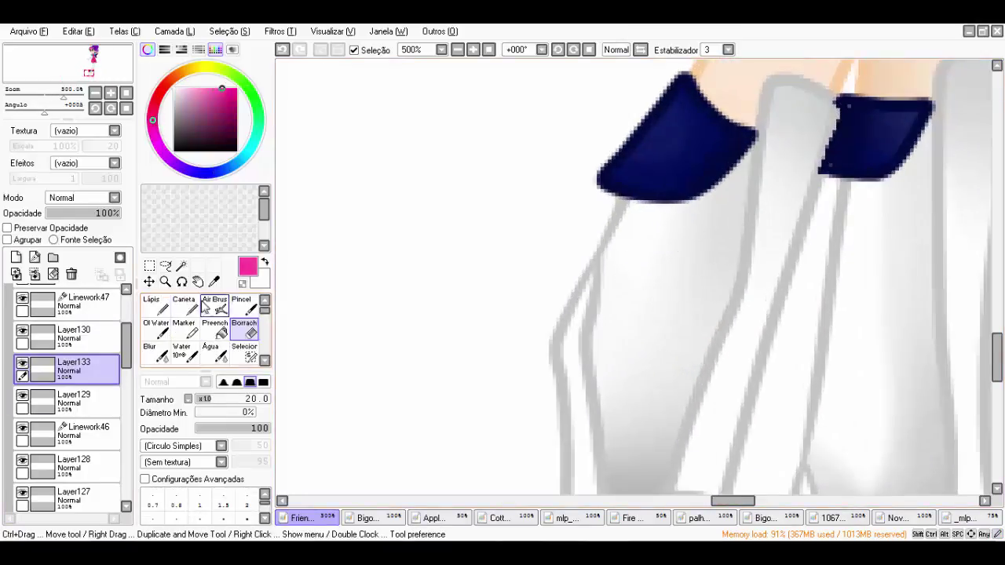
{"action": "left_click", "coordinate": [184, 307]}
{"action": "left_click", "coordinate": [682, 220]}
{"action": "left_click", "coordinate": [702, 231]}
{"action": "left_click", "coordinate": [617, 313]}
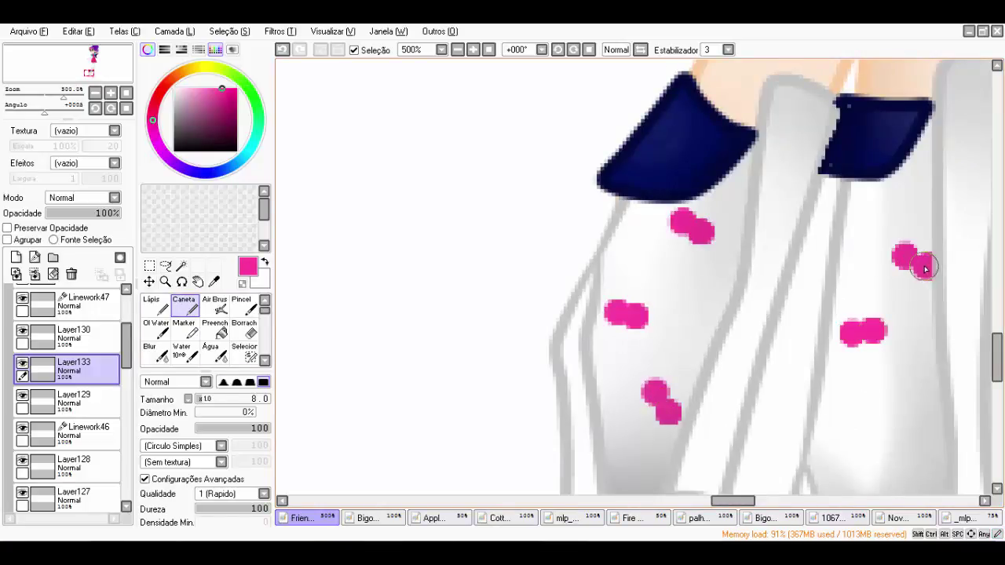
Shape the pink dot pairs into small hearts on both boots with the Caneta at size 5
{"action": "left_click_drag", "start_coordinate": [997, 339], "coordinate": [997, 351]}
{"action": "left_click", "coordinate": [861, 355]}
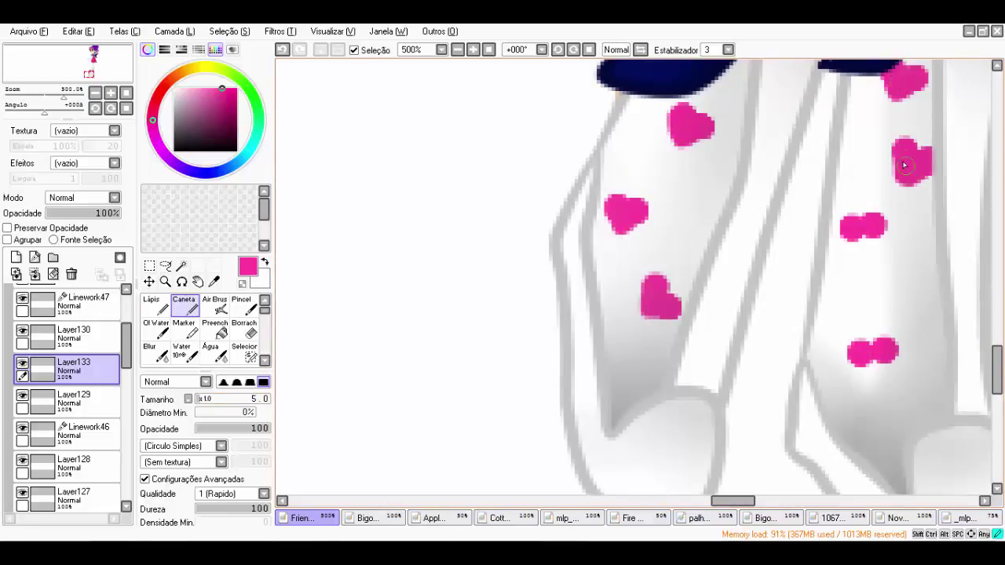
{"action": "key", "text": "e"}
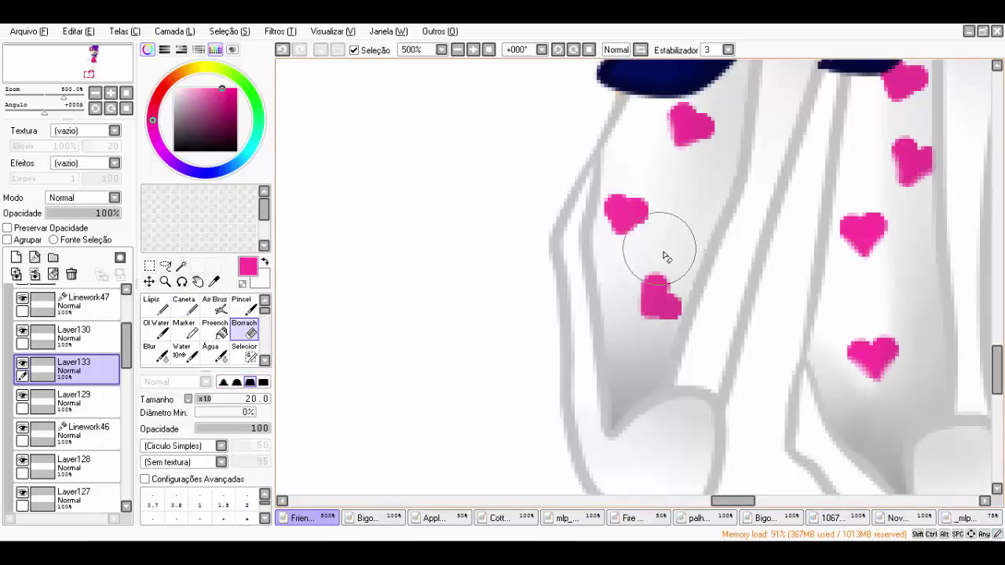
Draw a small dark grey ring beside the left boot's outer edge on Linework48 with the Curva at size 3.9
{"action": "scroll", "coordinate": [664, 257], "scroll_direction": "down", "scroll_amount": 6}
{"action": "left_click", "coordinate": [110, 336]}
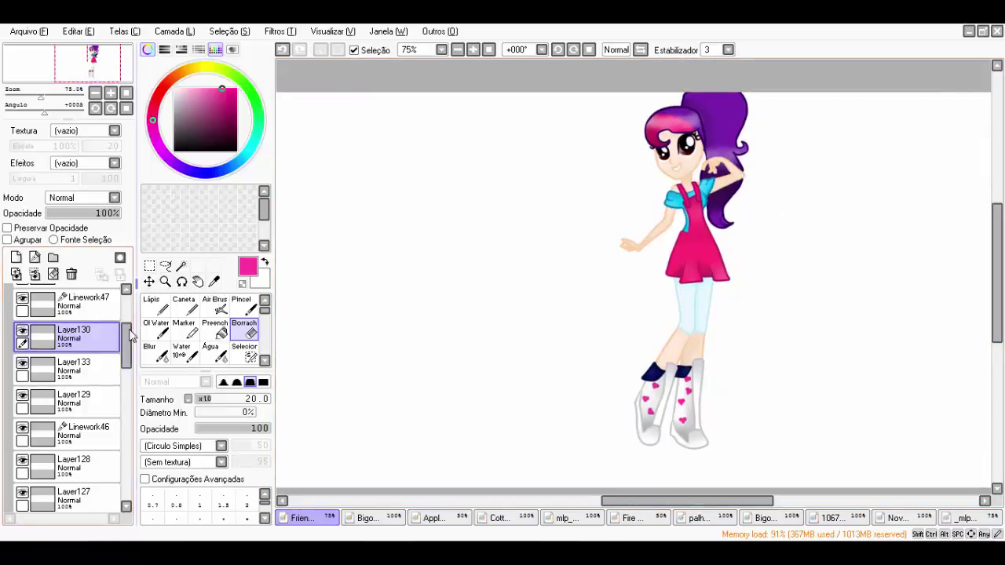
{"action": "scroll", "coordinate": [129, 336], "scroll_direction": "up", "scroll_amount": 2}
{"action": "left_click", "coordinate": [87, 330]}
{"action": "scroll", "coordinate": [620, 458], "scroll_direction": "up", "scroll_amount": 4}
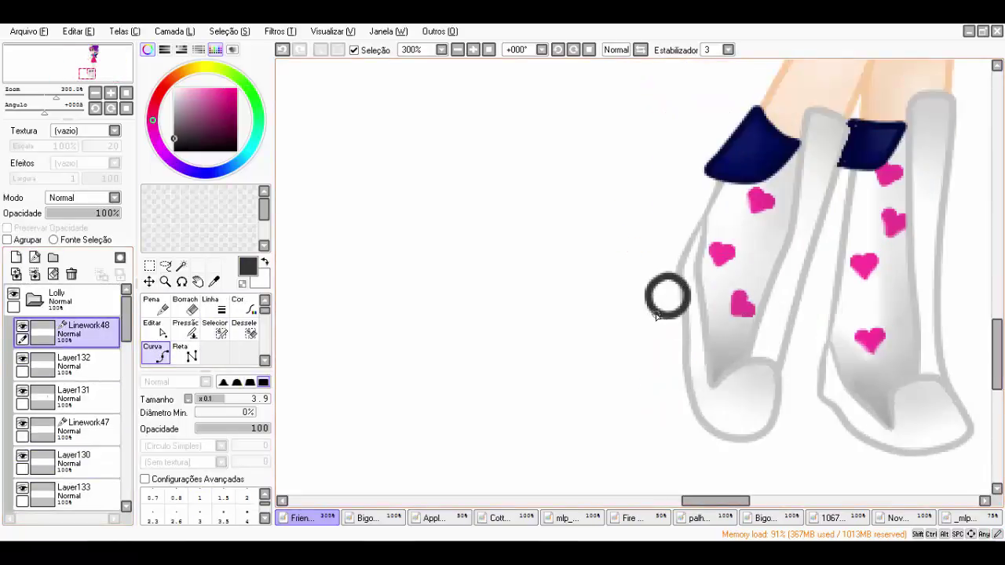
Add a short curved tail under the dark grey ring and adjust its control points to join them
{"action": "scroll", "coordinate": [663, 338], "scroll_direction": "up", "scroll_amount": 5}
{"action": "key", "text": "e"}
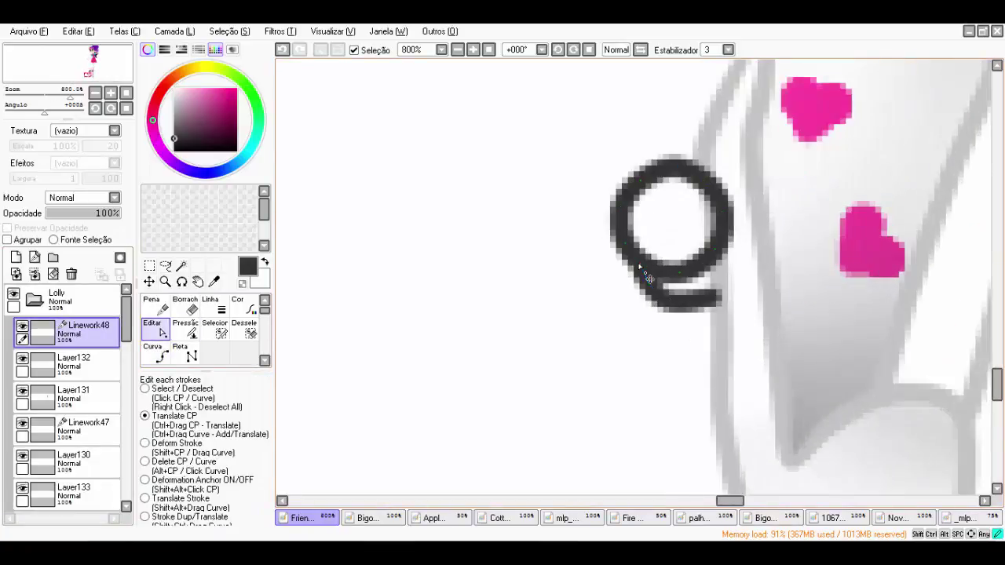
{"action": "left_click", "coordinate": [644, 282]}
{"action": "scroll", "coordinate": [705, 433], "scroll_direction": "down", "scroll_amount": 2}
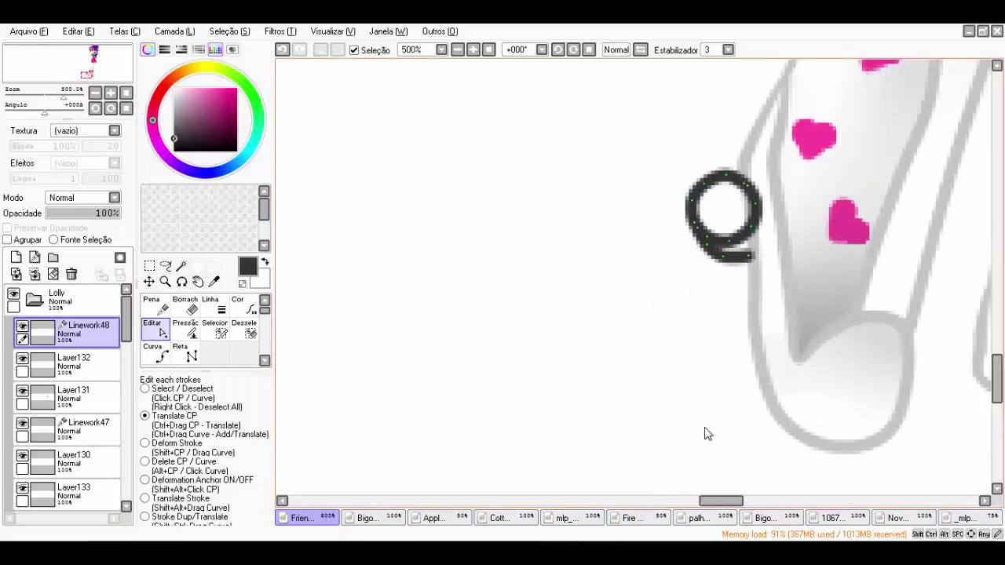
{"action": "right_click", "coordinate": [715, 256]}
Draw a second dark grey ring with a tail lower down beside the left boot's toe and adjust its control points
{"action": "key", "text": "c"}
{"action": "left_click", "coordinate": [756, 355]}
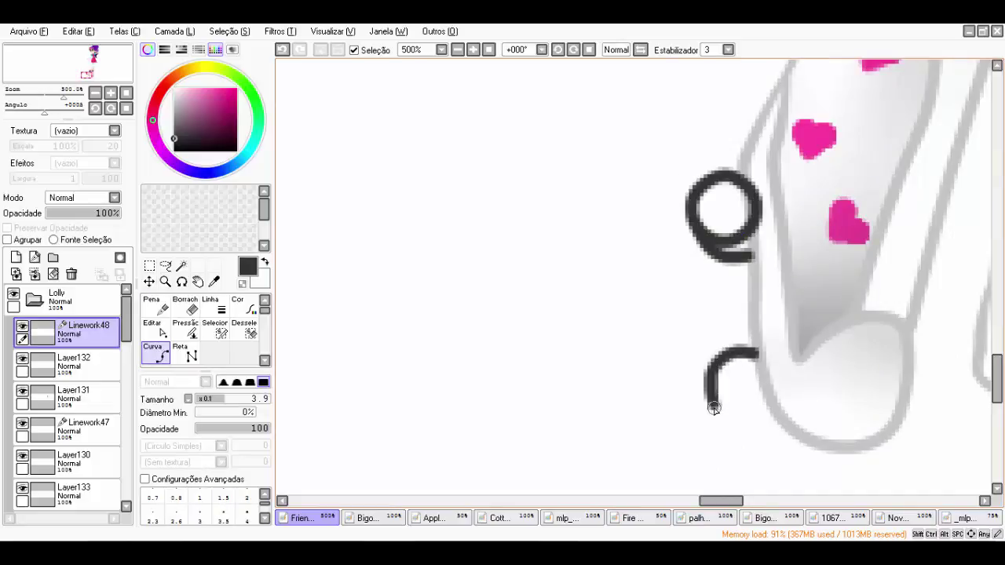
{"action": "scroll", "coordinate": [764, 435], "scroll_direction": "down", "scroll_amount": 3}
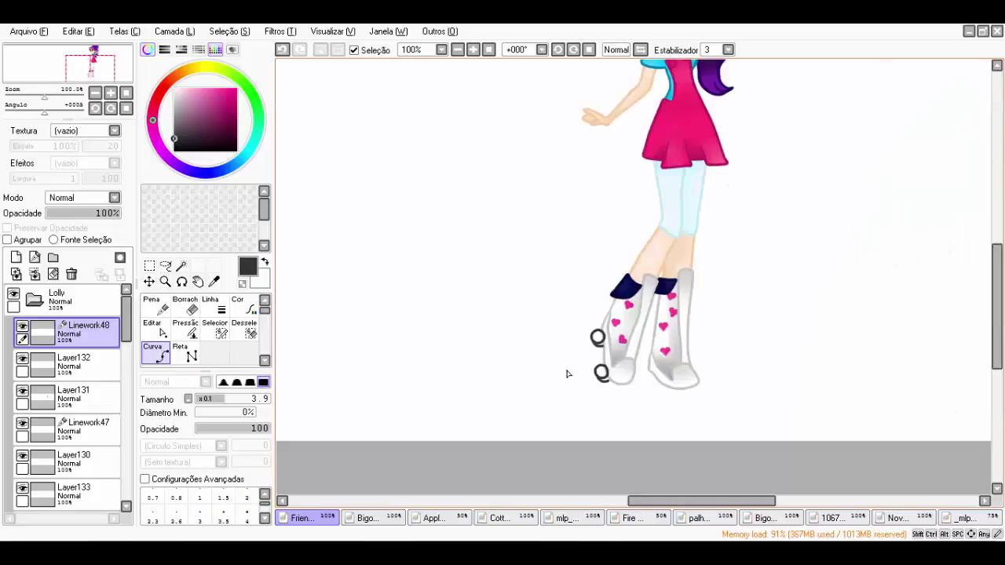
{"action": "scroll", "coordinate": [568, 373], "scroll_direction": "up", "scroll_amount": 2}
{"action": "key", "text": "p"}
{"action": "key", "text": "e"}
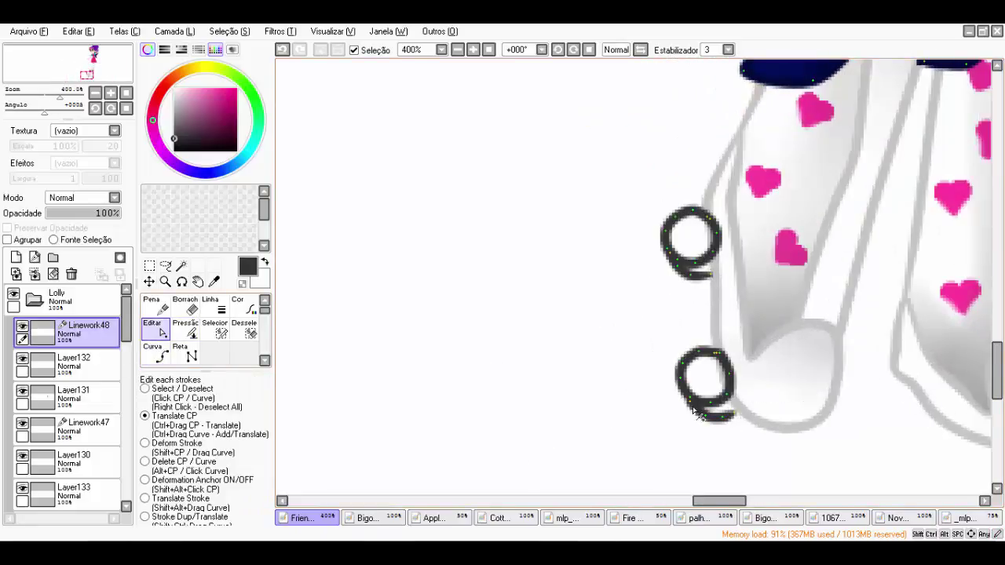
{"action": "scroll", "coordinate": [732, 434], "scroll_direction": "down", "scroll_amount": 2}
{"action": "scroll", "coordinate": [903, 471], "scroll_direction": "up", "scroll_amount": 2}
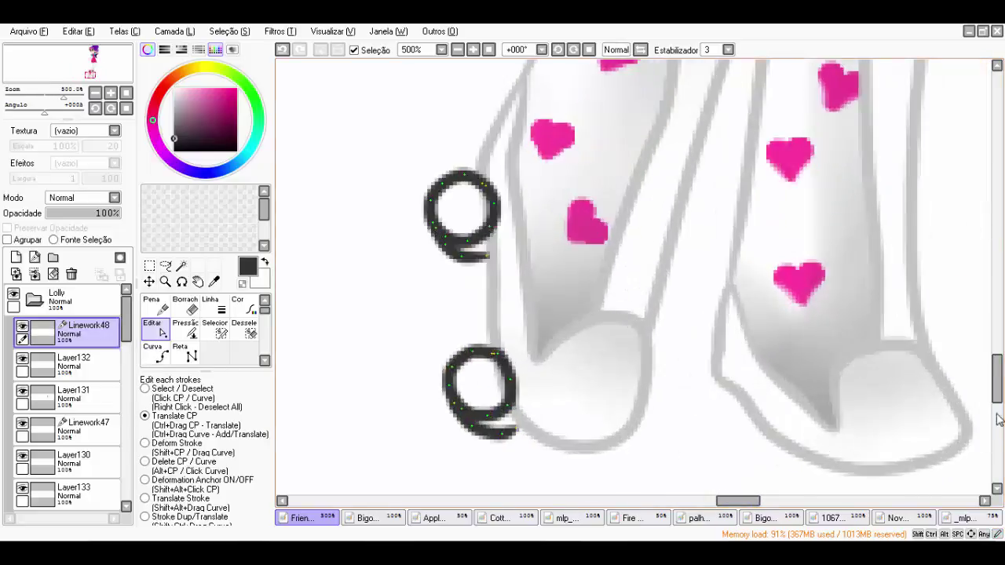
Draw a dark grey ring with a curved tail under the right boot's sole and a short arc under its toe, using the Curva at size 3.9
{"action": "key", "text": "c"}
{"action": "left_click", "coordinate": [740, 333]}
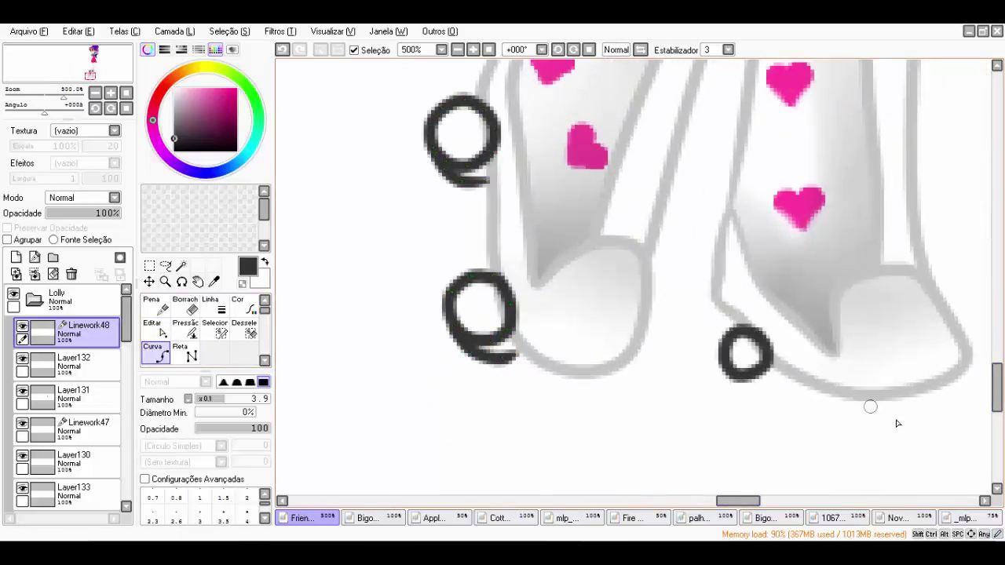
{"action": "double_click", "coordinate": [823, 385]}
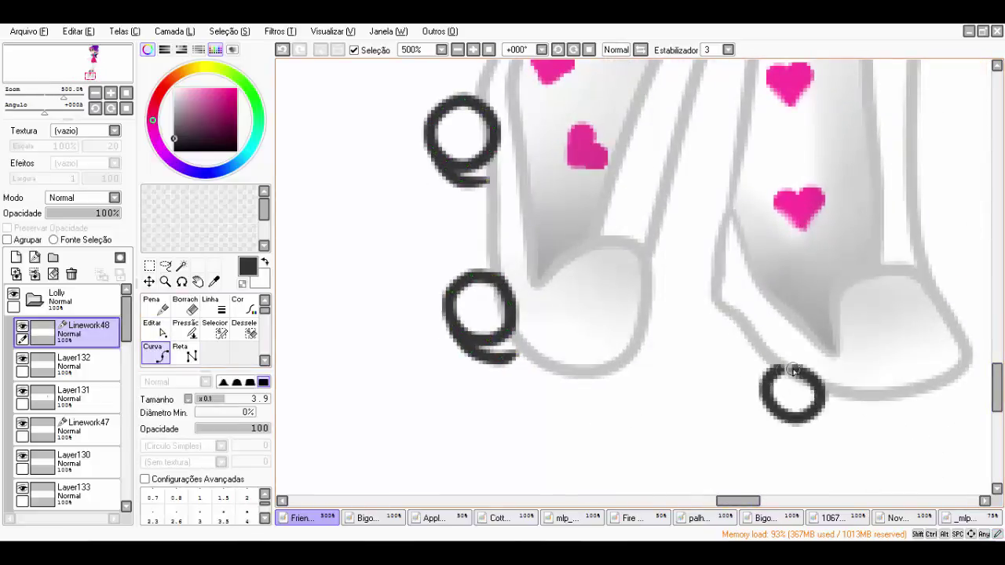
{"action": "key", "text": "p"}
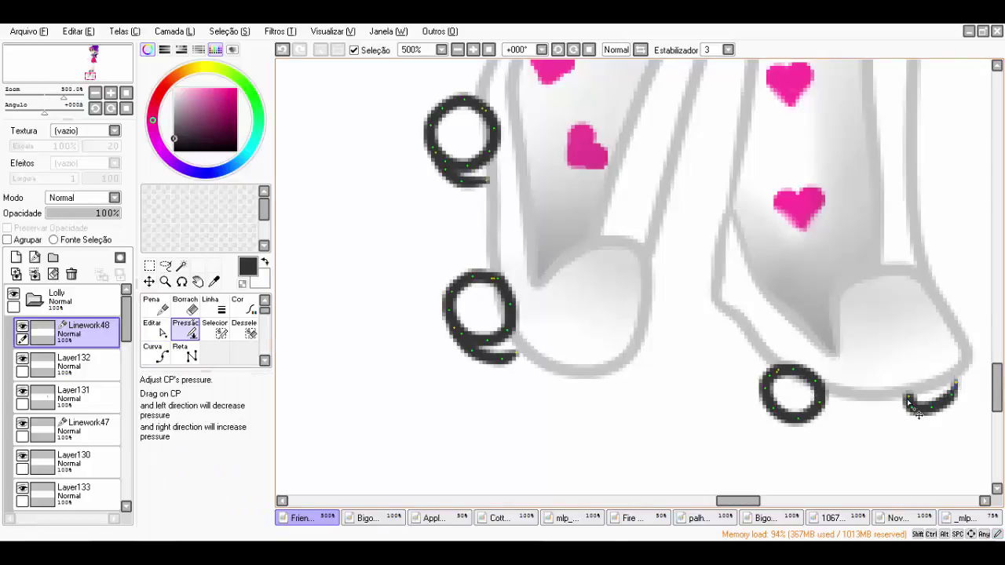
{"action": "key", "text": "e"}
{"action": "key", "text": "c"}
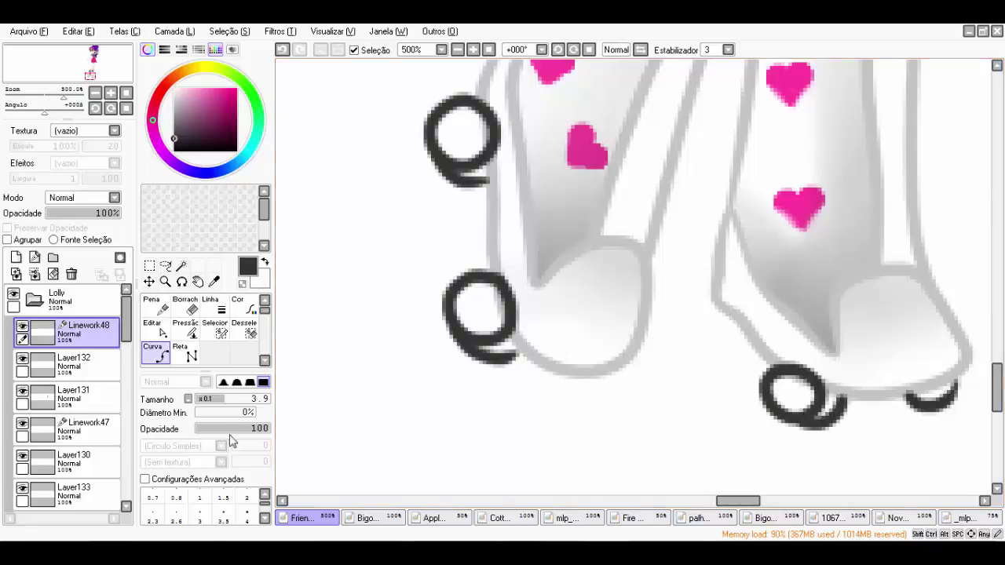
{"action": "key", "text": "e"}
{"action": "key", "text": "c"}
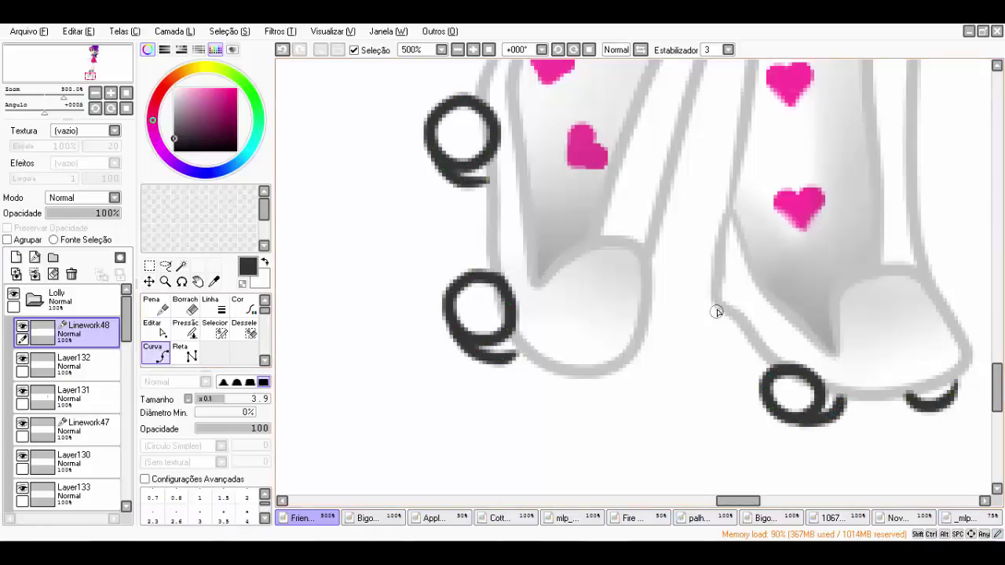
Add a smaller dark grey ring with a short tail at the right boot's heel on Linework48
{"action": "key", "text": "e"}
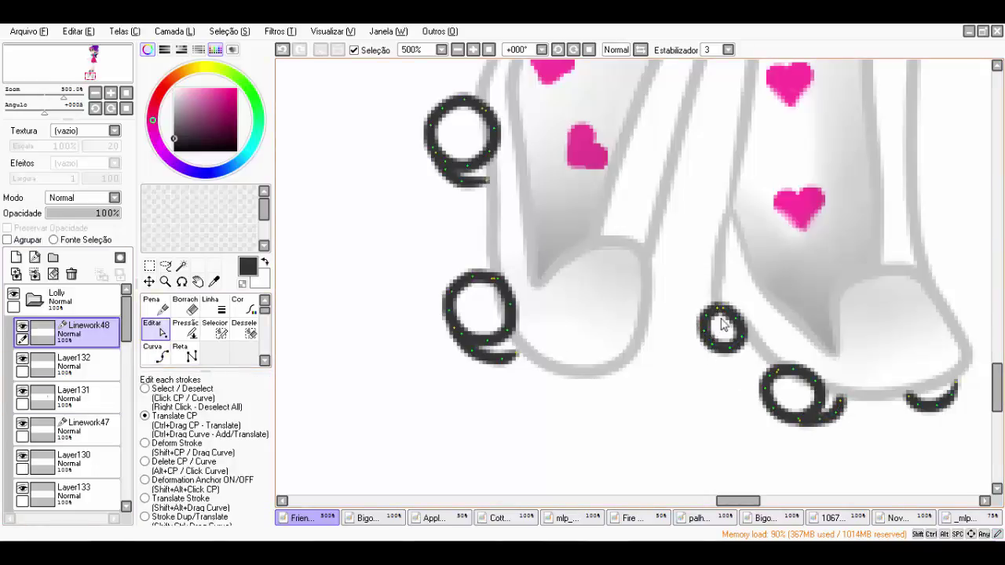
{"action": "key", "text": "c"}
{"action": "key", "text": "p"}
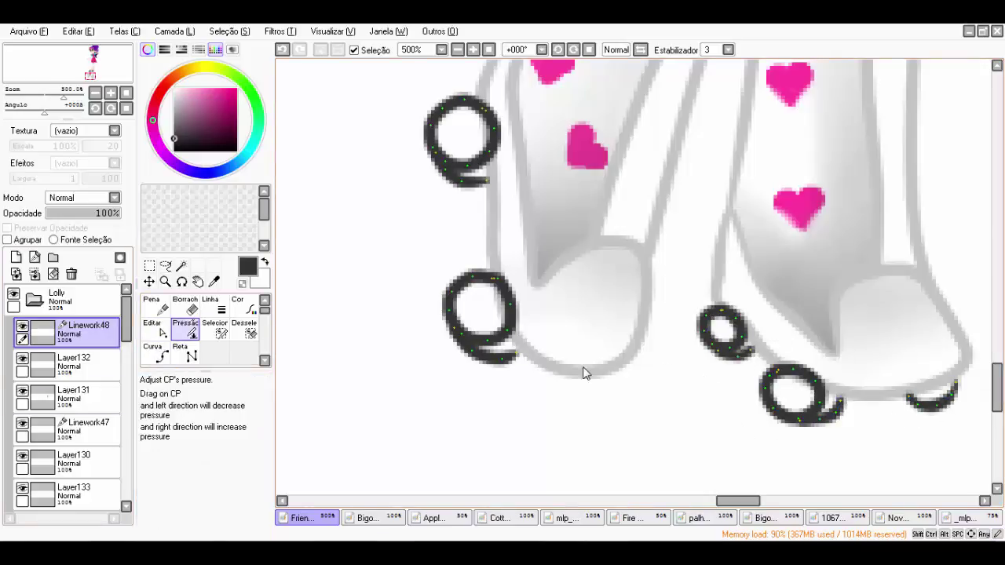
Select the insides of the four dark grey rings beside and under the boots with the magic wand
{"action": "scroll", "coordinate": [517, 180], "scroll_direction": "down", "scroll_amount": 3}
{"action": "scroll", "coordinate": [517, 180], "scroll_direction": "up", "scroll_amount": 3}
{"action": "scroll", "coordinate": [517, 180], "scroll_direction": "up", "scroll_amount": 3}
{"action": "key", "text": "w"}
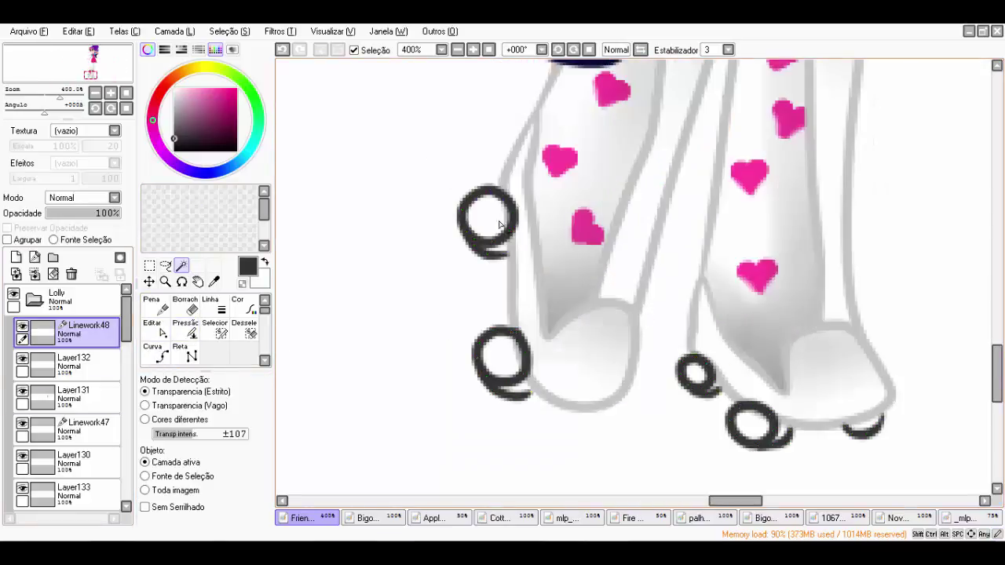
{"action": "left_click", "coordinate": [487, 216]}
{"action": "left_click", "coordinate": [501, 357]}
{"action": "left_click", "coordinate": [695, 373]}
{"action": "left_click", "coordinate": [755, 426]}
Extend the selection over the gaps between the rings and their tails with the selection pen at size 1.0
{"action": "key", "text": "s"}
{"action": "scroll", "coordinate": [532, 408], "scroll_direction": "up", "scroll_amount": 1}
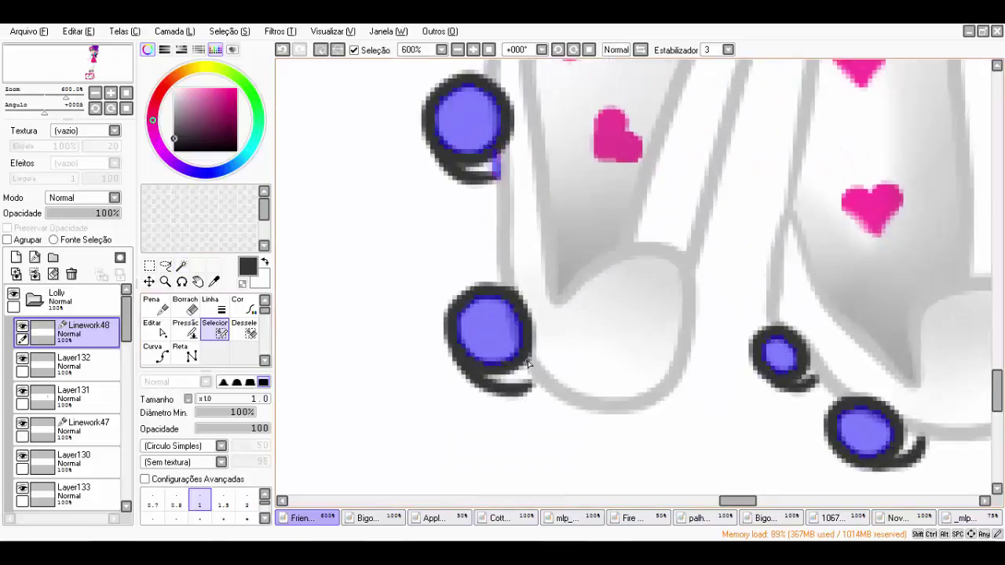
{"action": "scroll", "coordinate": [706, 446], "scroll_direction": "right", "scroll_amount": 3}
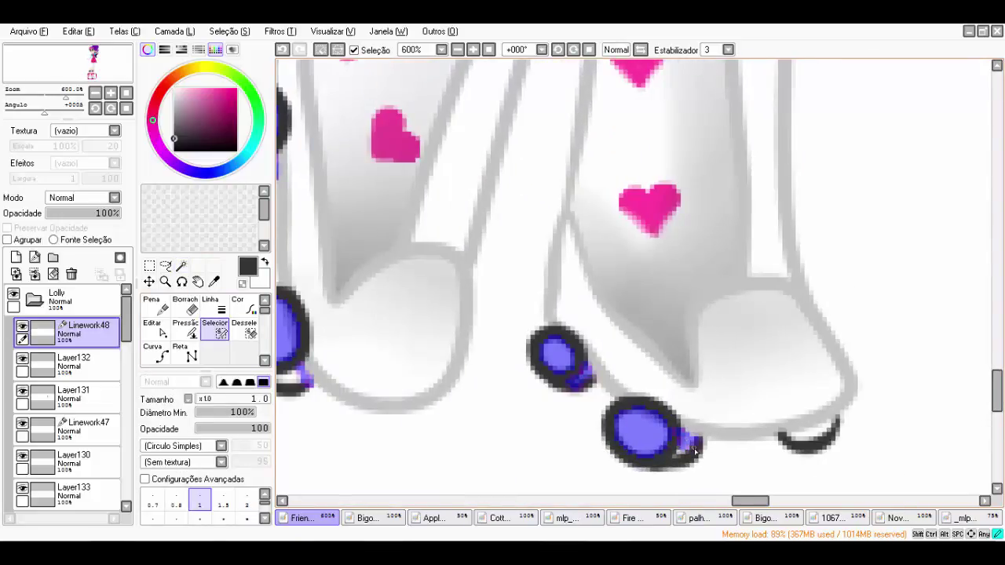
{"action": "scroll", "coordinate": [756, 504], "scroll_direction": "left", "scroll_amount": 4}
{"action": "key", "text": "w"}
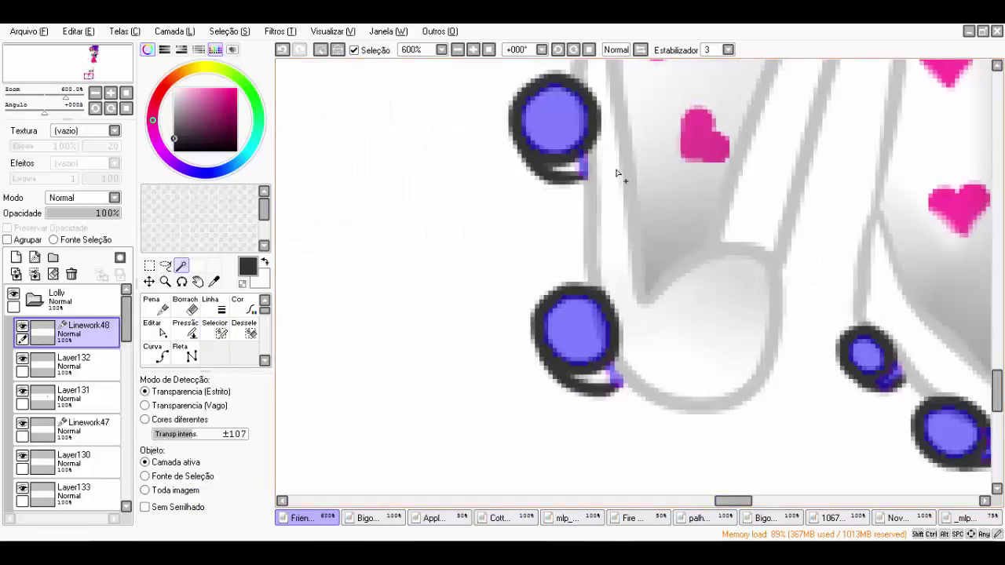
{"action": "left_click", "coordinate": [591, 381]}
{"action": "key", "text": "s"}
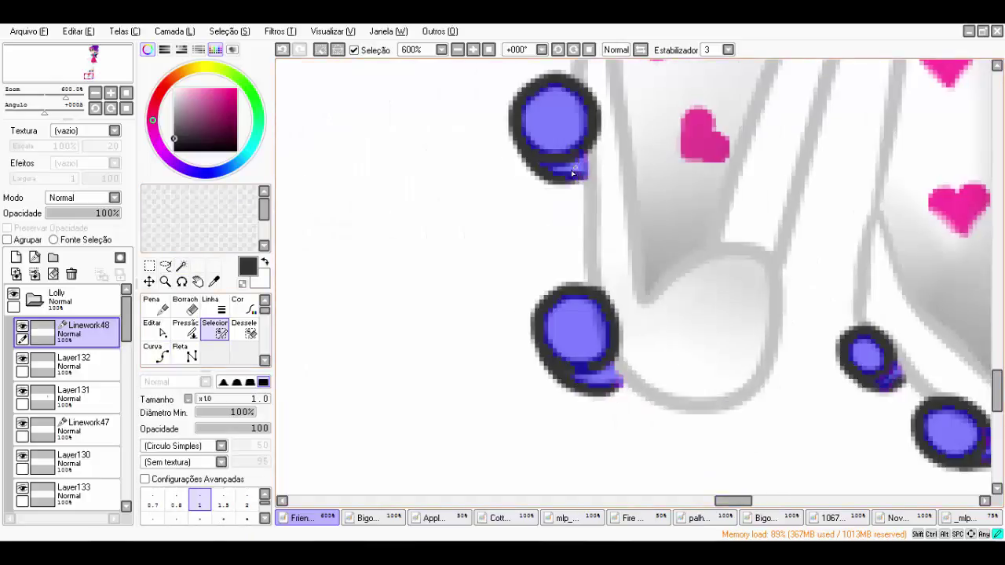
Fill the selected wheels with dark grey on Layer131 and add blurred lighter grey highlights on Layer132
{"action": "scroll", "coordinate": [574, 172], "scroll_direction": "down", "scroll_amount": 2}
{"action": "left_click", "coordinate": [74, 392]}
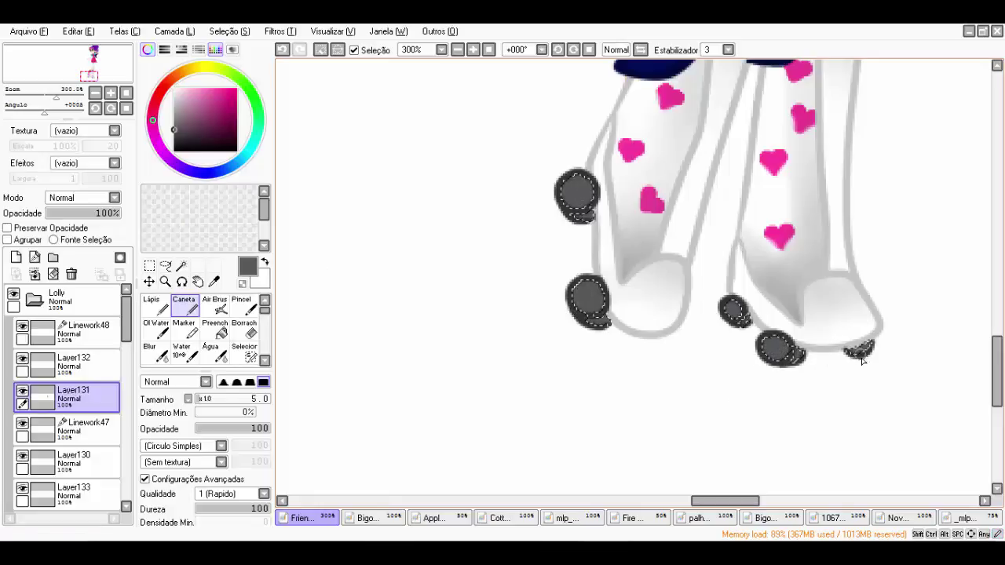
{"action": "left_click", "coordinate": [75, 361]}
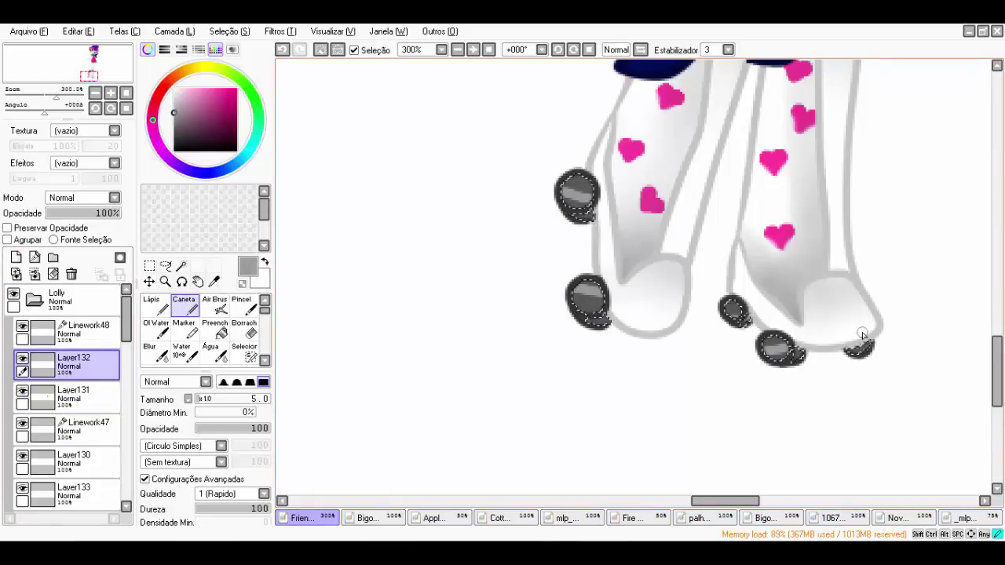
{"action": "key", "text": "b"}
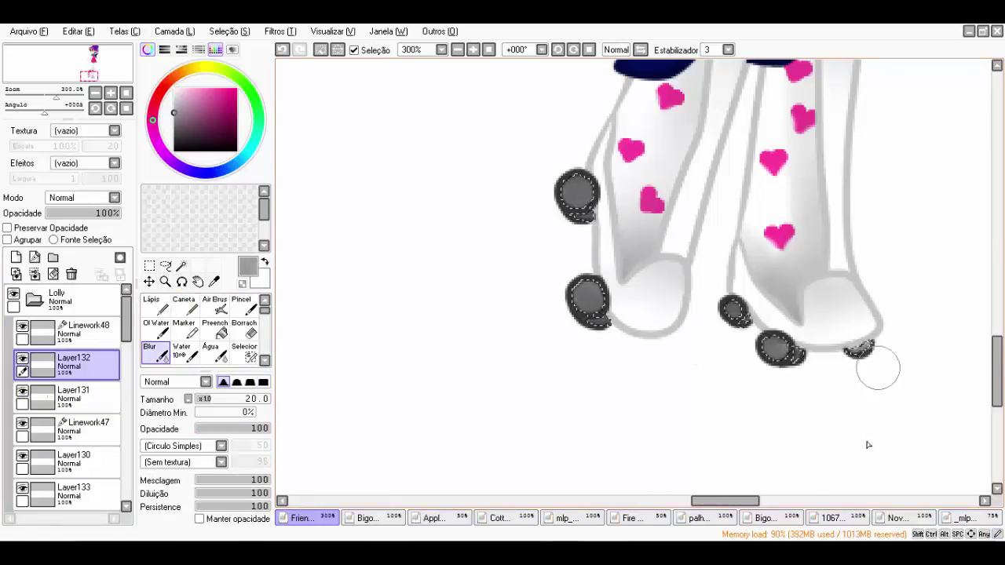
Sample the dark pink from the Roupa swatch in the colour palette drawing and return to the character drawing
{"action": "scroll", "coordinate": [868, 445], "scroll_direction": "down", "scroll_amount": 3}
{"action": "scroll", "coordinate": [786, 314], "scroll_direction": "up", "scroll_amount": 3}
{"action": "left_click", "coordinate": [699, 517]}
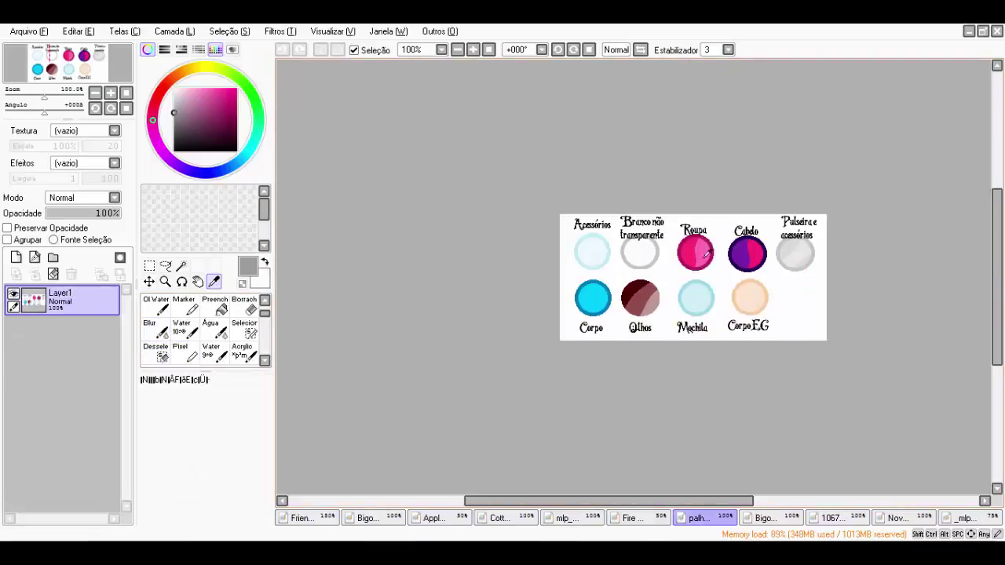
{"action": "left_click", "coordinate": [704, 253]}
{"action": "left_click", "coordinate": [302, 518]}
Outline a dark pink elbow pad on the lowered arm on the new Linework49 layer with the Curva at size 3.9
{"action": "scroll", "coordinate": [786, 353], "scroll_direction": "up", "scroll_amount": 3}
{"action": "left_click", "coordinate": [75, 330]}
{"action": "left_click", "coordinate": [154, 353]}
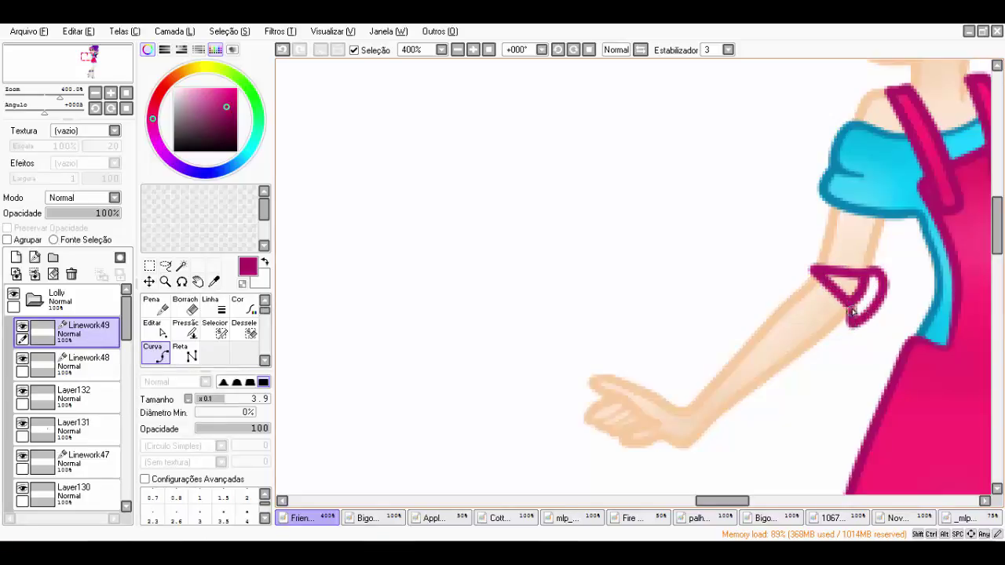
Outline a matching dark pink elbow pad on the raised arm
{"action": "left_click_drag", "start_coordinate": [752, 502], "coordinate": [787, 503]}
{"action": "scroll", "coordinate": [762, 156], "scroll_direction": "up", "scroll_amount": 2}
{"action": "left_click", "coordinate": [712, 165]}
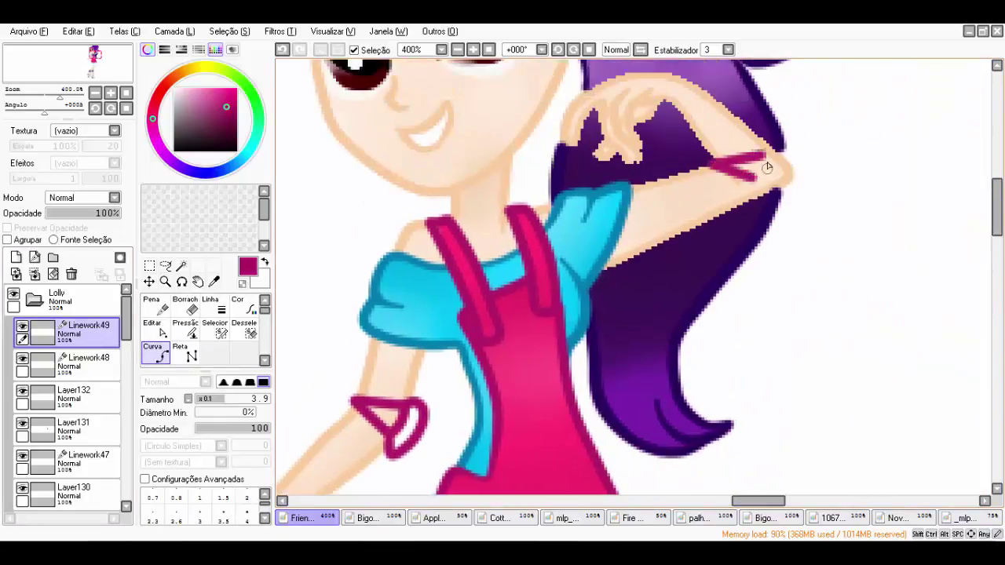
Outline dark pink knee pads on both legs at the leggings' hem and adjust their control points
{"action": "scroll", "coordinate": [776, 267], "scroll_direction": "down", "scroll_amount": 5}
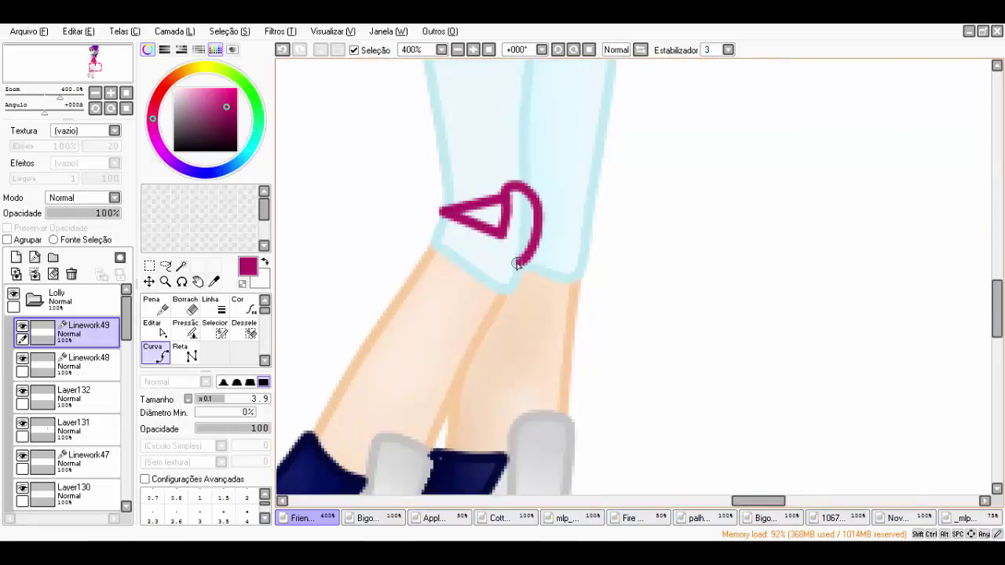
{"action": "key", "text": "ctrl"}
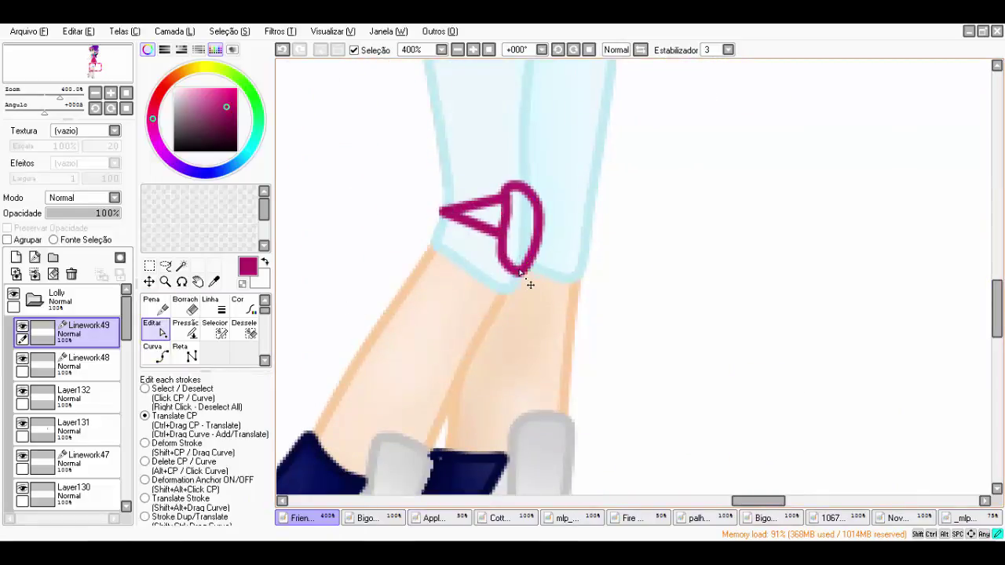
{"action": "left_click", "coordinate": [538, 236]}
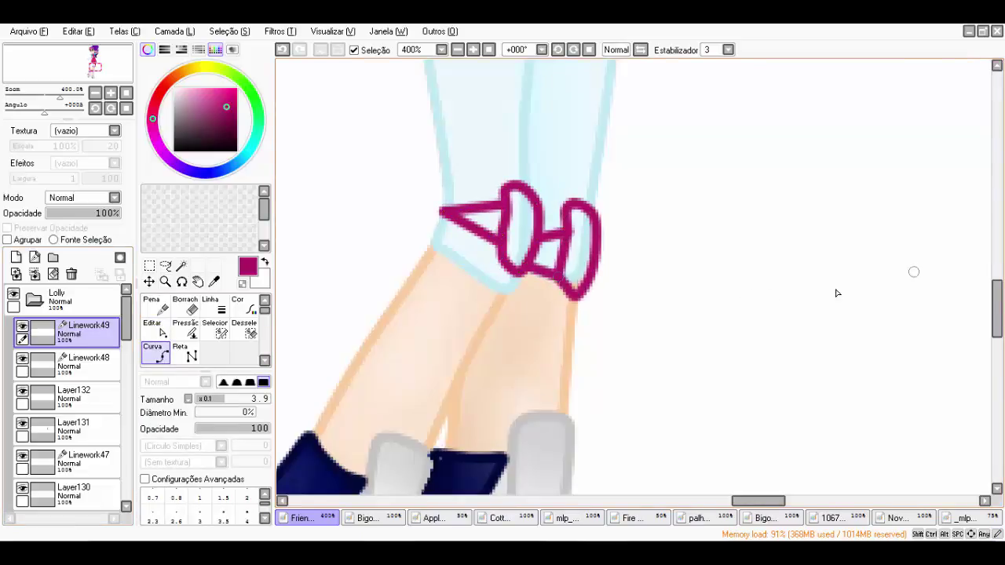
Outline a dark pink helmet with a side strap over the hair and two pointed ears on top, on Linework49
{"action": "scroll", "coordinate": [836, 293], "scroll_direction": "down", "scroll_amount": 5}
{"action": "scroll", "coordinate": [643, 216], "scroll_direction": "up", "scroll_amount": 4}
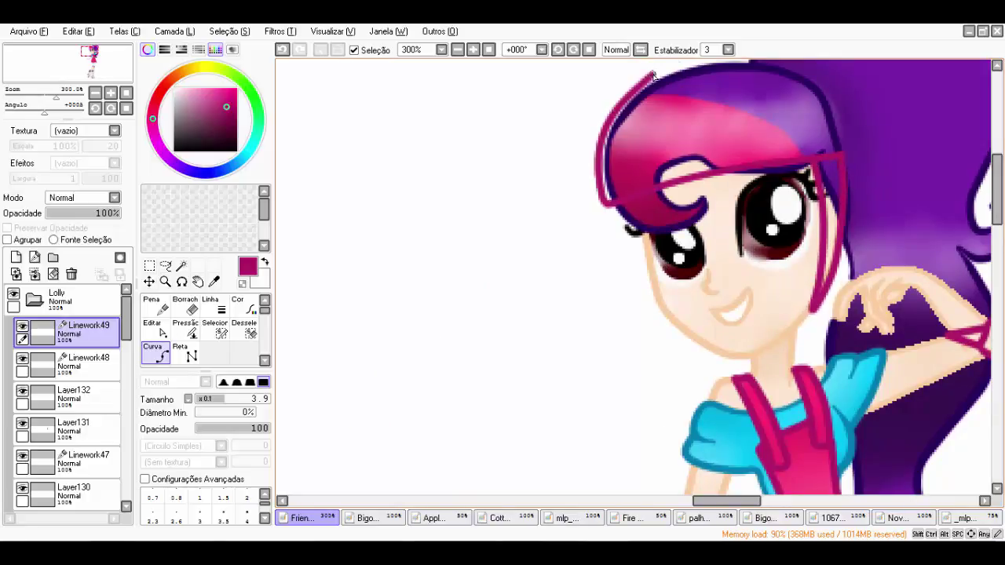
{"action": "scroll", "coordinate": [816, 165], "scroll_direction": "up", "scroll_amount": 3}
{"action": "scroll", "coordinate": [840, 259], "scroll_direction": "up", "scroll_amount": 2}
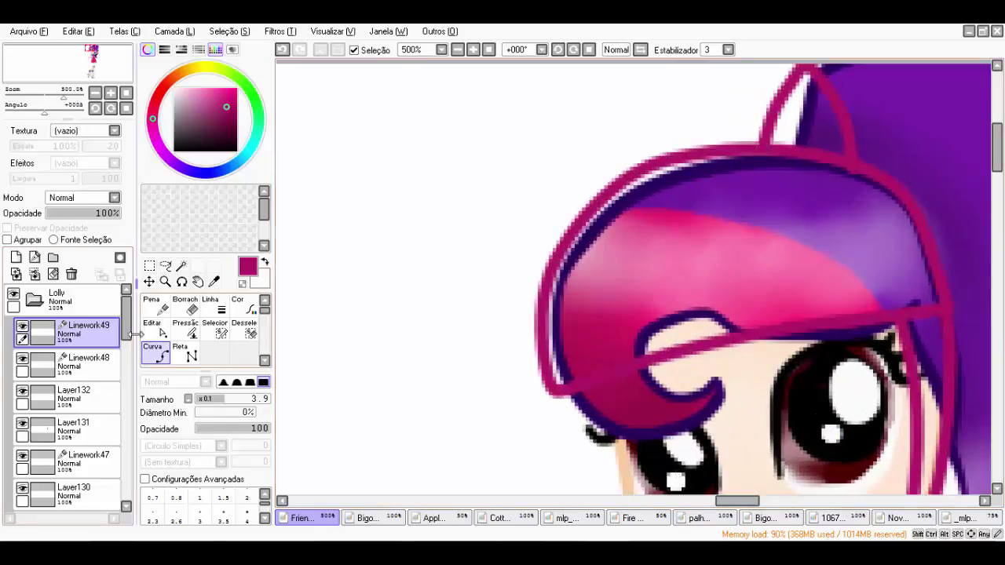
{"action": "left_click", "coordinate": [767, 147]}
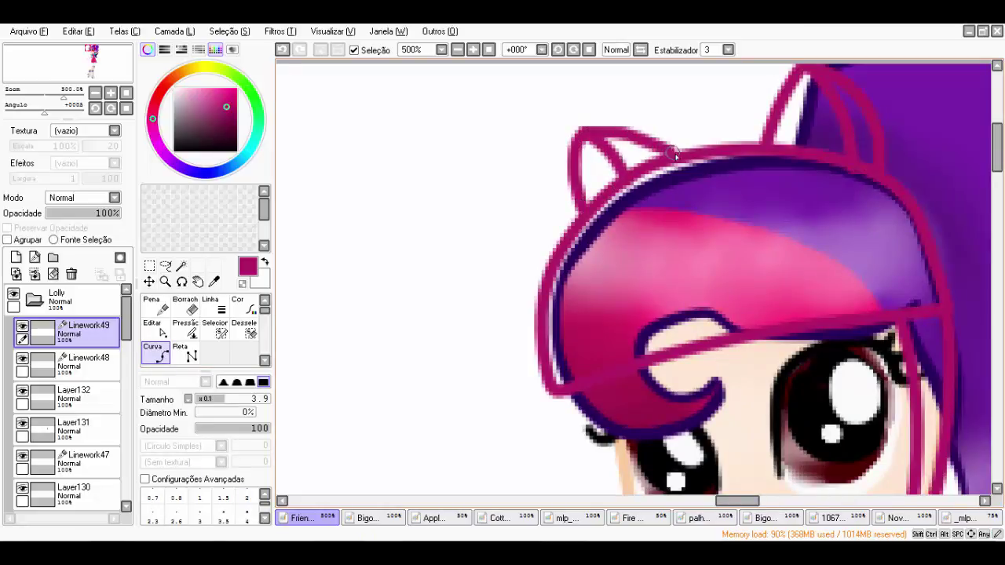
{"action": "left_click", "coordinate": [185, 328]}
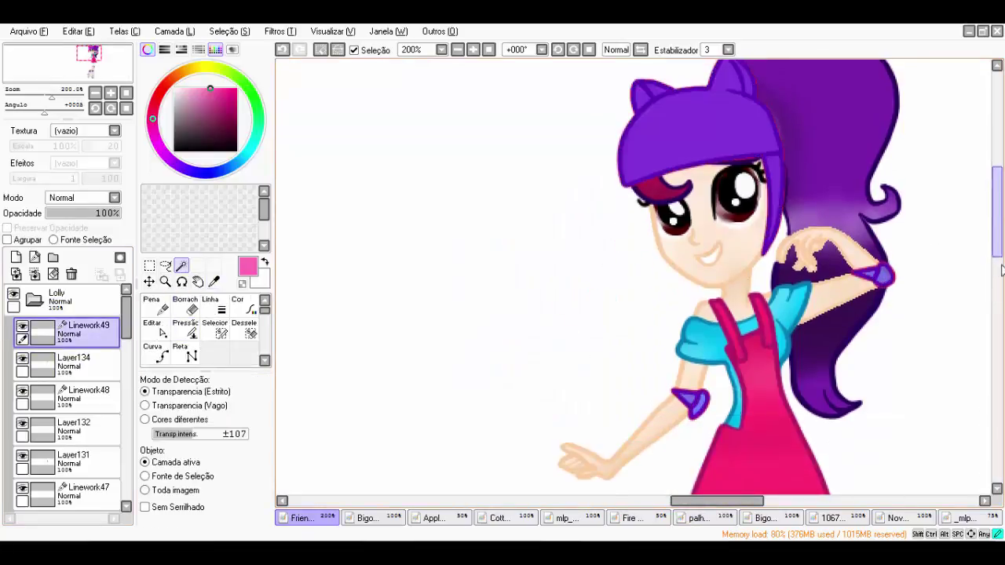
Fill the selected helmet and pads with pink on Layer134 and shade the helmet's left side with a duller pink on a new layer, Caneta size 7
{"action": "left_click", "coordinate": [92, 358]}
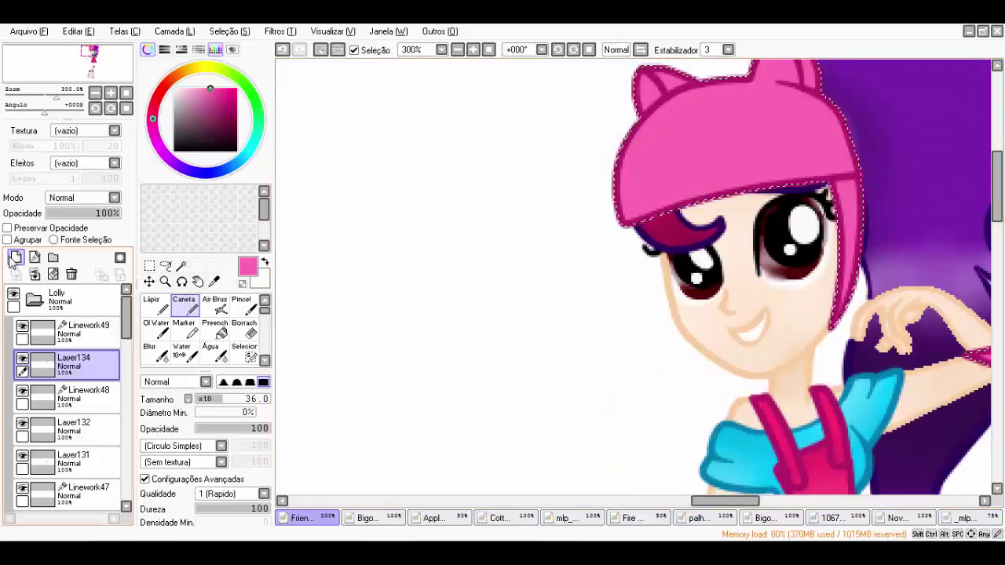
{"action": "left_click", "coordinate": [212, 99]}
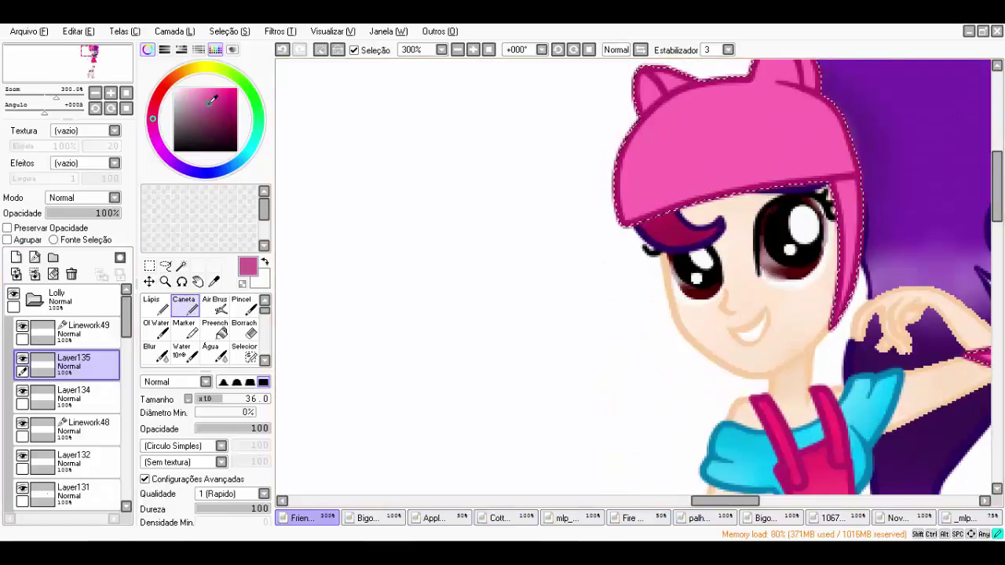
{"action": "left_click", "coordinate": [209, 105]}
{"action": "left_click_drag", "start_coordinate": [624, 212], "coordinate": [700, 96]}
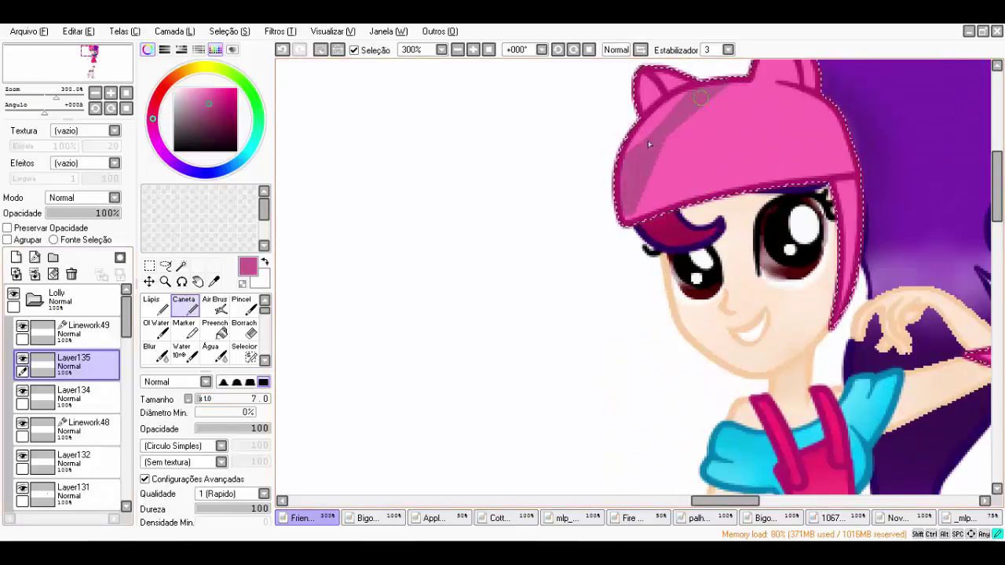
{"action": "left_click_drag", "start_coordinate": [640, 135], "coordinate": [675, 79]}
Shade the helmet's ears, side strap and lower rim, plus the elbow and knee pads, with the same duller pink
{"action": "scroll", "coordinate": [640, 235], "scroll_direction": "up", "scroll_amount": 2}
{"action": "left_click_drag", "start_coordinate": [628, 260], "coordinate": [824, 157]}
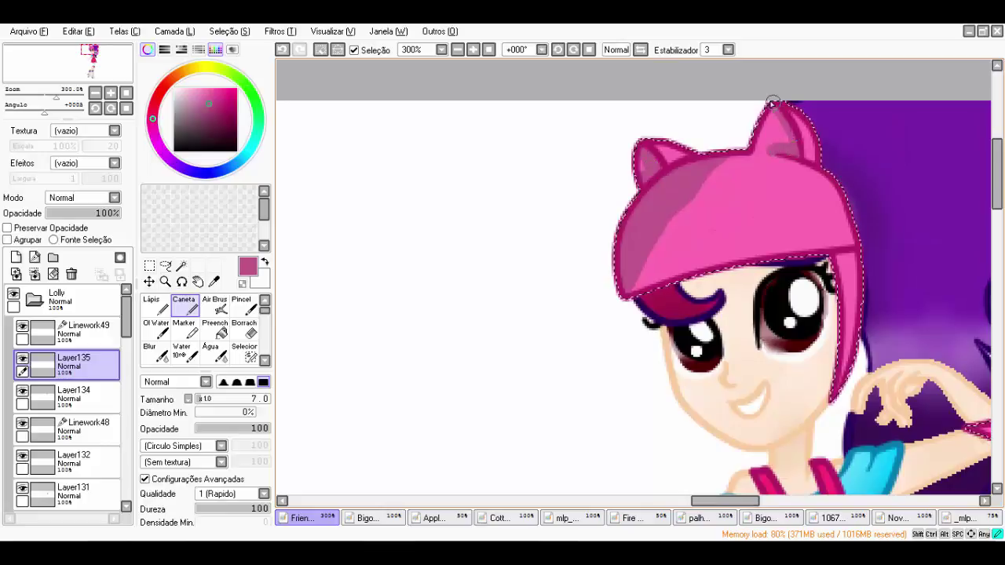
{"action": "mouse_move", "coordinate": [786, 102]}
{"action": "left_mouse_down"}
{"action": "mouse_move", "coordinate": [844, 259]}
{"action": "mouse_move", "coordinate": [841, 401]}
{"action": "left_mouse_up"}
{"action": "scroll", "coordinate": [706, 120], "scroll_direction": "down", "scroll_amount": 4}
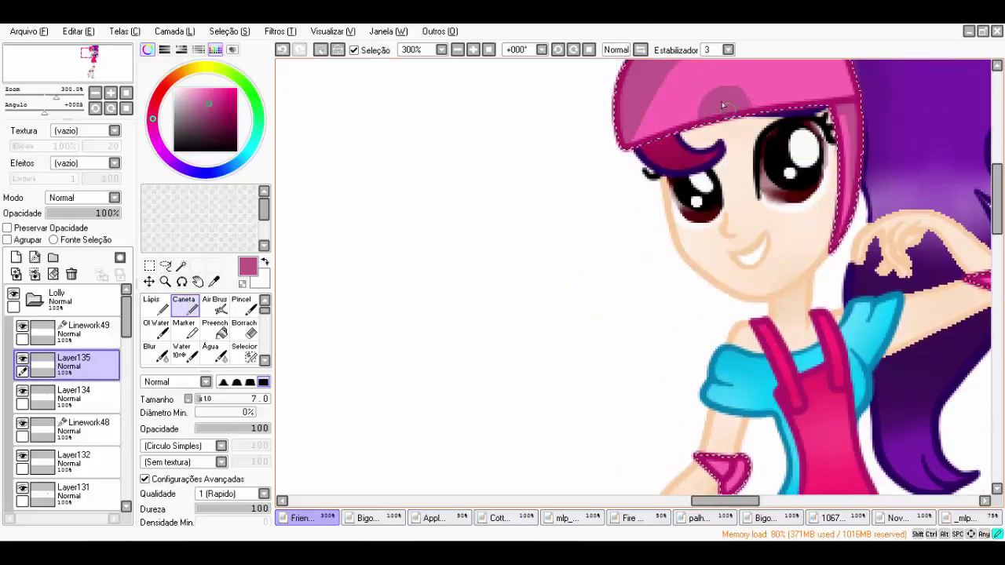
{"action": "scroll", "coordinate": [722, 110], "scroll_direction": "down", "scroll_amount": 15}
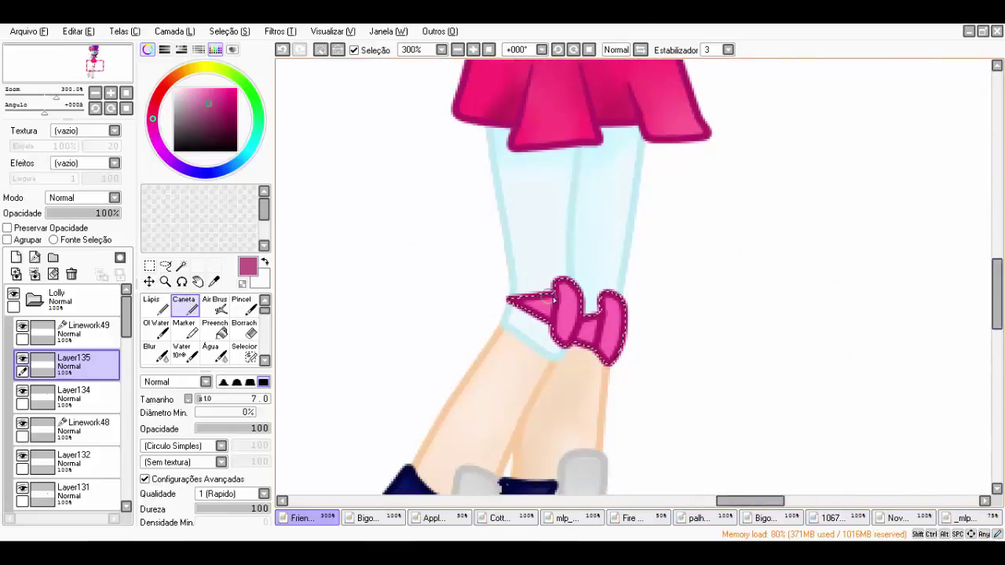
Soften the shading on the knee pads, elbow pads and helmet with the Blur brush at size 9
{"action": "left_click", "coordinate": [150, 349]}
{"action": "scroll", "coordinate": [635, 278], "scroll_direction": "up", "scroll_amount": 9}
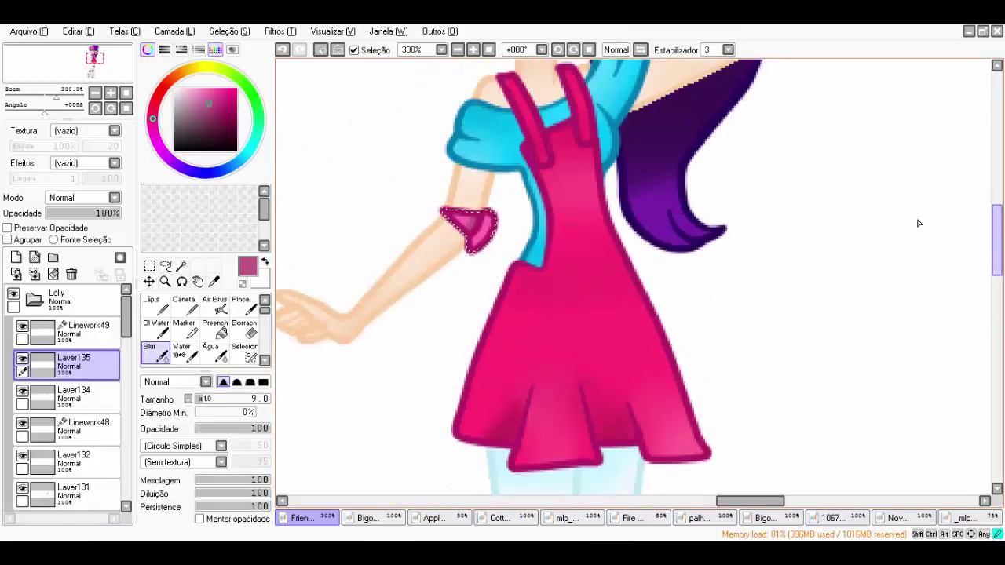
{"action": "scroll", "coordinate": [919, 224], "scroll_direction": "up", "scroll_amount": 10}
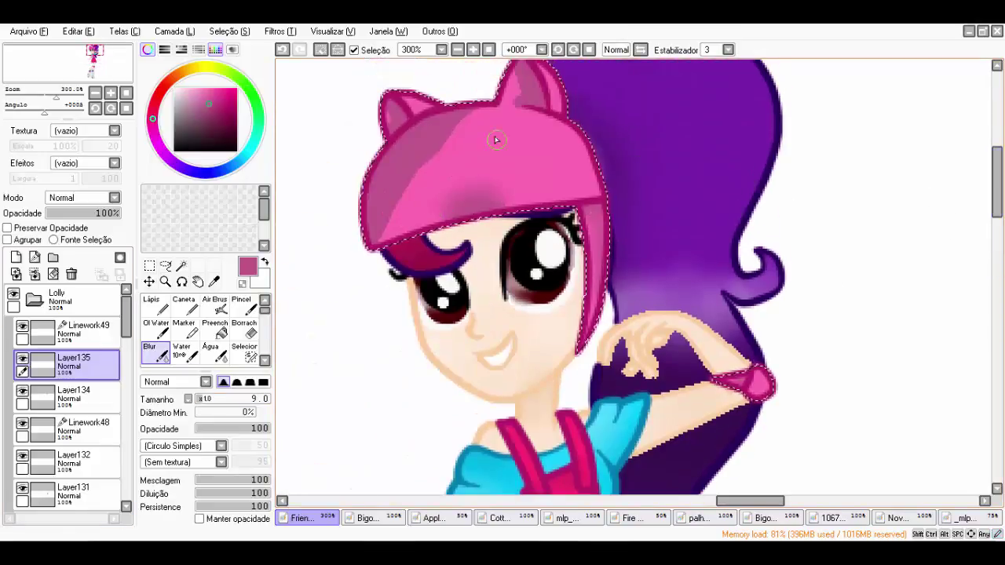
{"action": "mouse_move", "coordinate": [495, 140]}
{"action": "left_mouse_down"}
{"action": "mouse_move", "coordinate": [436, 141]}
{"action": "mouse_move", "coordinate": [343, 210]}
{"action": "left_mouse_up"}
Paint translucent white highlights on the helmet's crown, ears and side strap on new Layer136 with the Marker at size 11
{"action": "key", "text": "minus"}
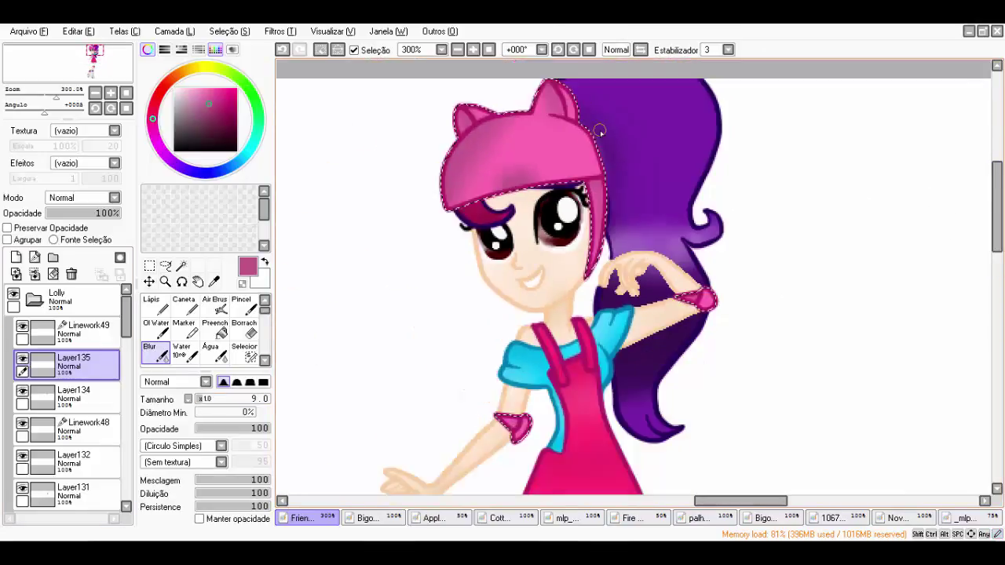
{"action": "key", "text": "ctrl+shift+n"}
{"action": "left_click", "coordinate": [184, 328]}
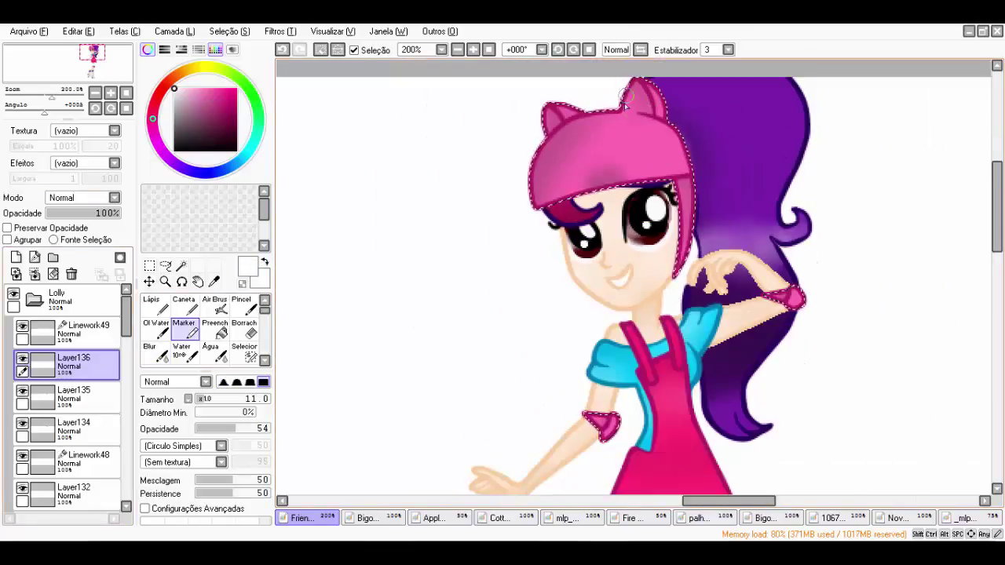
{"action": "key", "text": "plus"}
{"action": "key", "text": "plus"}
{"action": "key", "text": "plus"}
{"action": "mouse_move", "coordinate": [706, 143]}
{"action": "left_mouse_down"}
{"action": "mouse_move", "coordinate": [636, 228]}
{"action": "mouse_move", "coordinate": [712, 263]}
{"action": "left_mouse_up"}
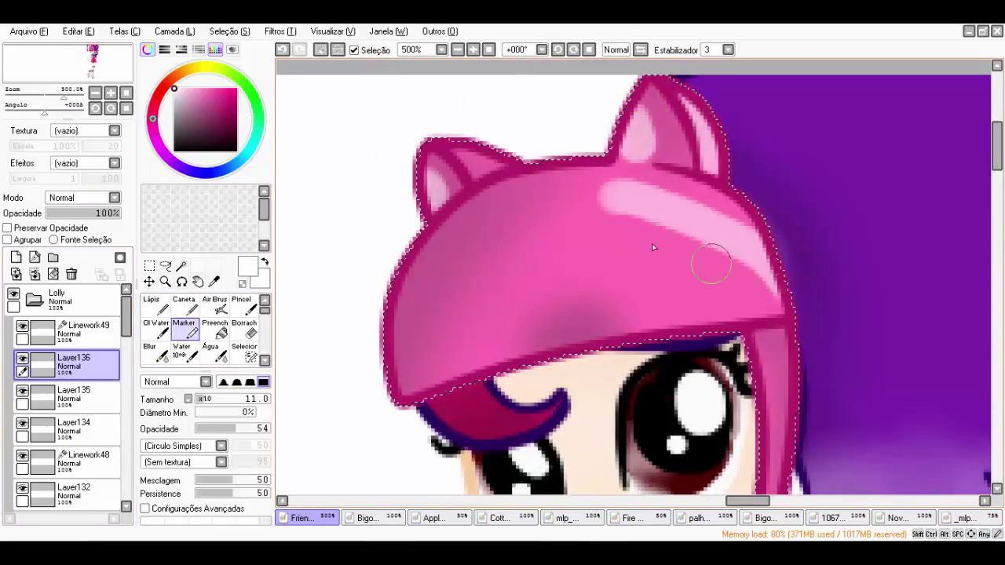
Soften the helmet's white highlights with the Blur brush at size 9 and clear the selection
{"action": "scroll", "coordinate": [712, 262], "scroll_direction": "down", "scroll_amount": 3}
{"action": "key", "text": "b"}
{"action": "scroll", "coordinate": [432, 303], "scroll_direction": "up", "scroll_amount": 3}
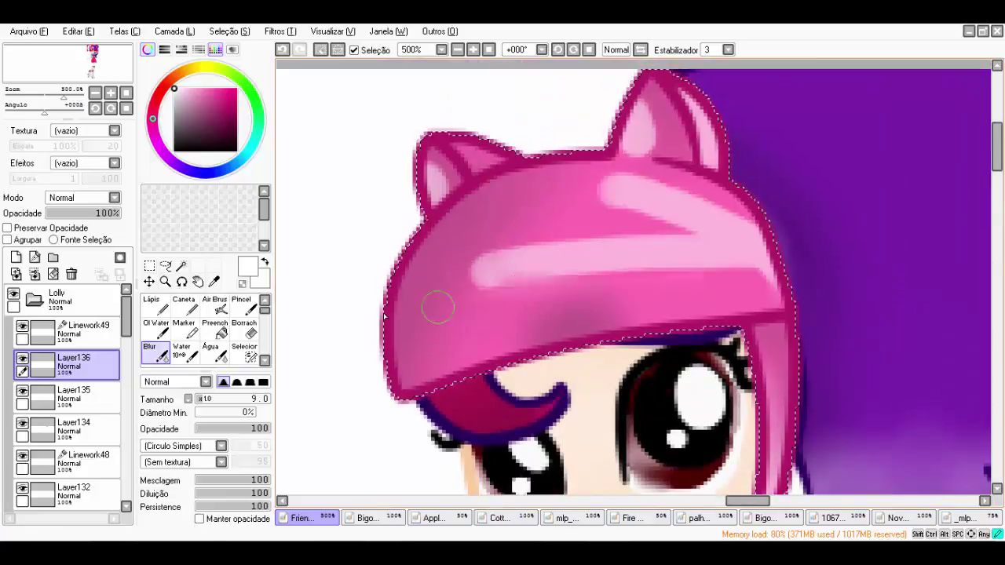
{"action": "left_click_drag", "start_coordinate": [666, 172], "coordinate": [657, 141]}
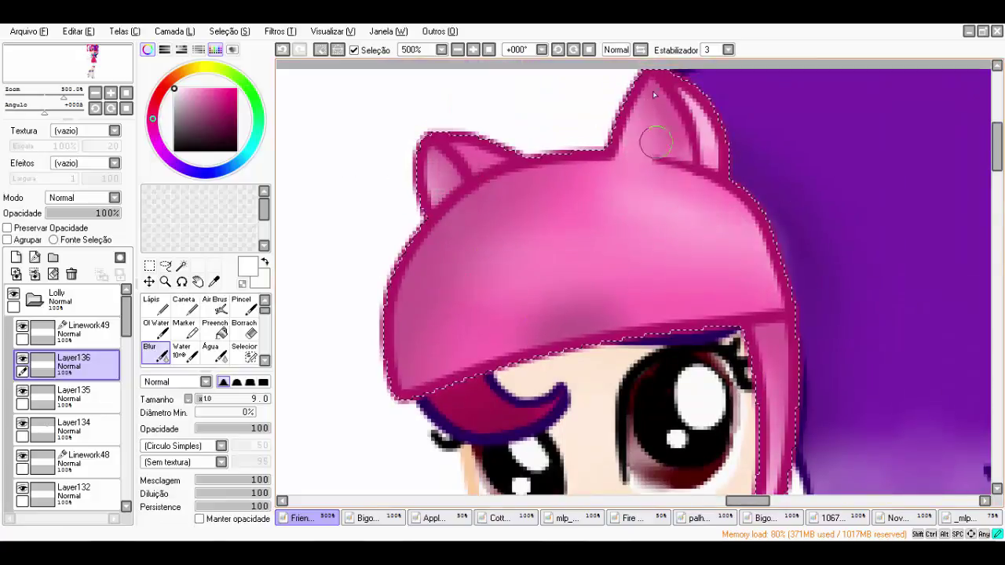
{"action": "scroll", "coordinate": [680, 174], "scroll_direction": "down", "scroll_amount": 1}
{"action": "scroll", "coordinate": [830, 143], "scroll_direction": "up", "scroll_amount": 1}
{"action": "key", "text": "e"}
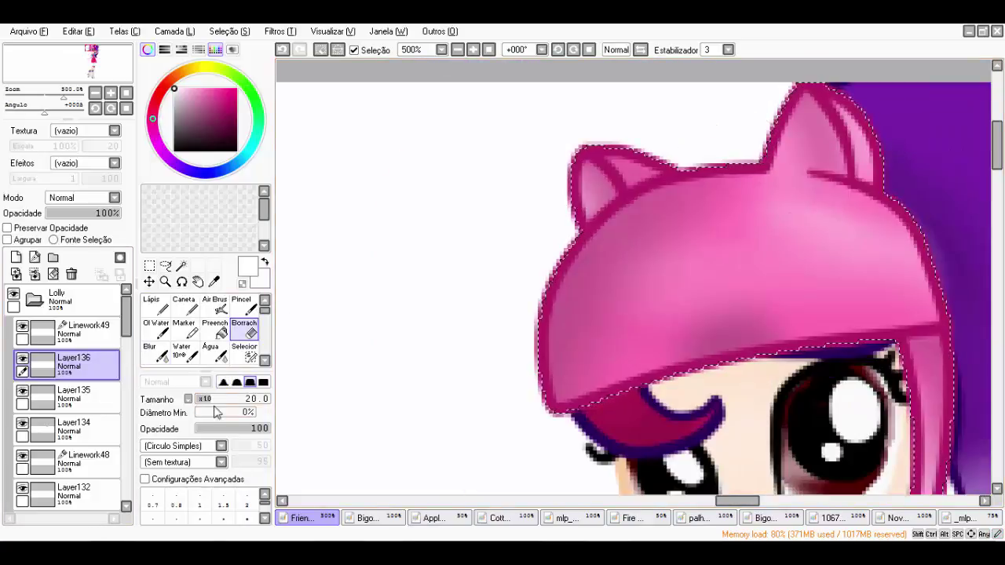
{"action": "key", "text": "e"}
{"action": "scroll", "coordinate": [830, 143], "scroll_direction": "down", "scroll_amount": 3}
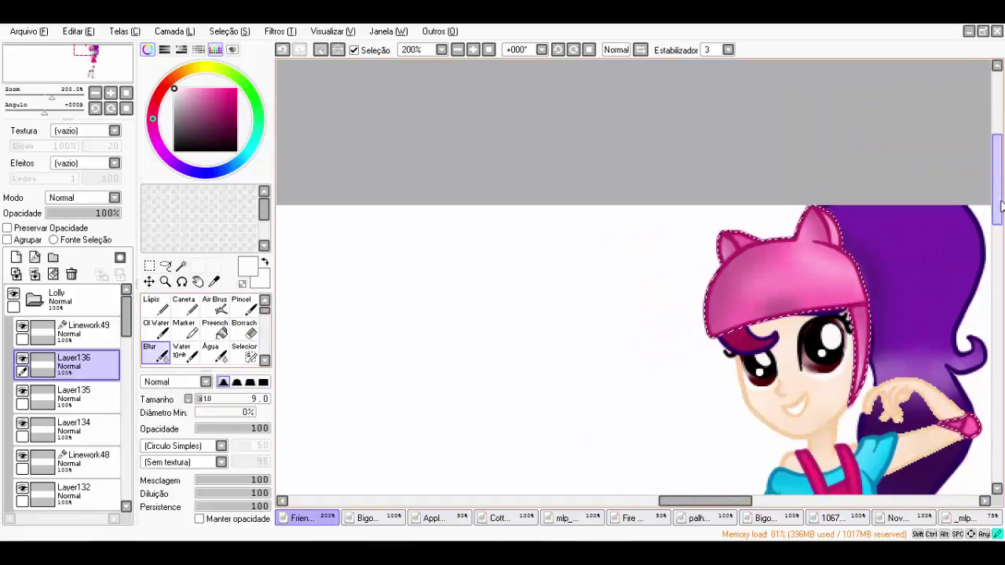
{"action": "scroll", "coordinate": [635, 277], "scroll_direction": "down", "scroll_amount": 5}
{"action": "key", "text": "d"}
{"action": "scroll", "coordinate": [969, 227], "scroll_direction": "up", "scroll_amount": 8}
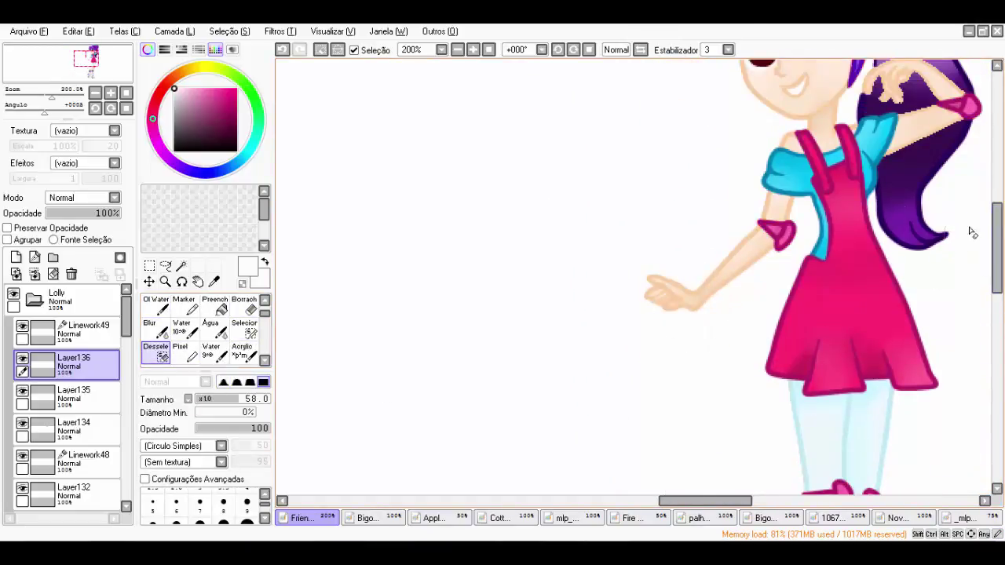
Outline a dark yellow C-shaped emblem over the helmet's front rim on new Linework50 with the Curve tool at size 3.9
{"action": "left_click", "coordinate": [34, 258]}
{"action": "scroll", "coordinate": [790, 193], "scroll_direction": "up", "scroll_amount": 3}
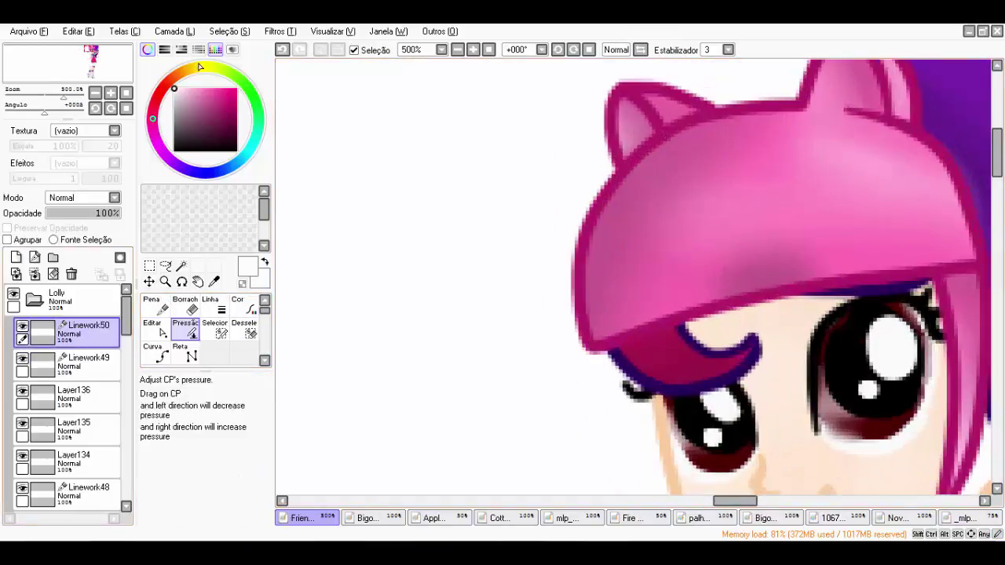
{"action": "key", "text": "c"}
{"action": "left_click", "coordinate": [795, 245]}
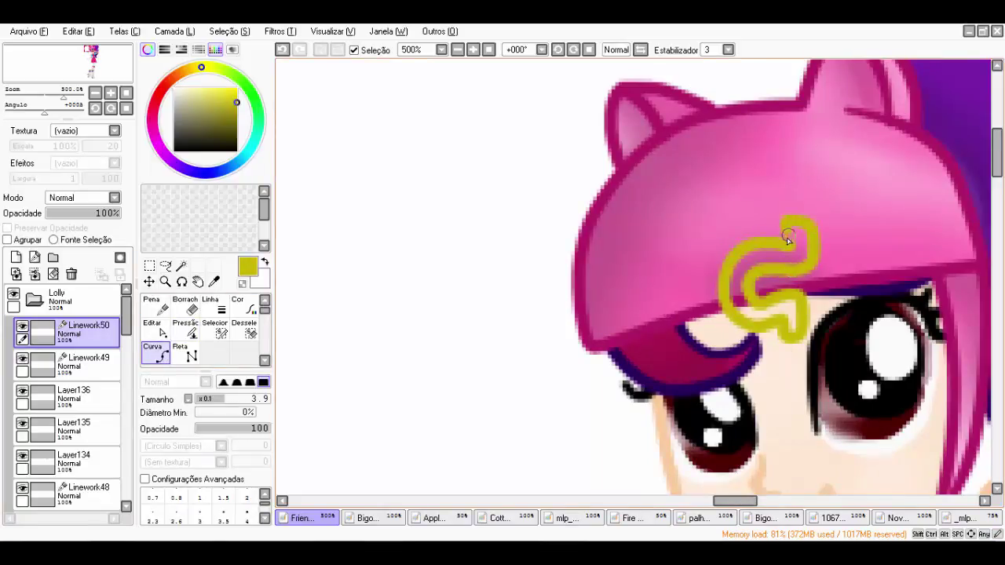
{"action": "key", "text": "e"}
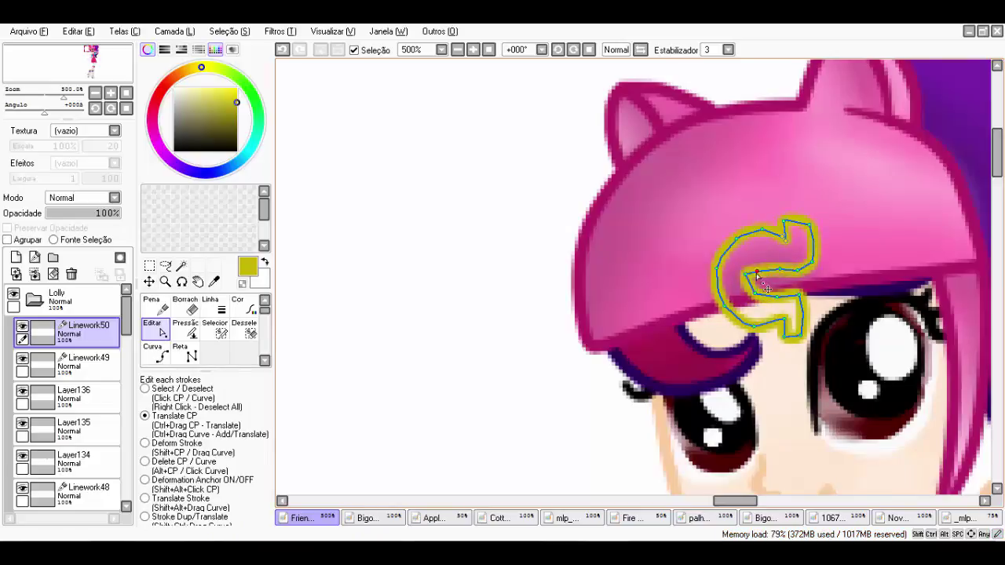
Fill the front emblem with bright yellow on new Layer137, add a blurred pale yellow highlight and deselect
{"action": "left_click", "coordinate": [181, 265]}
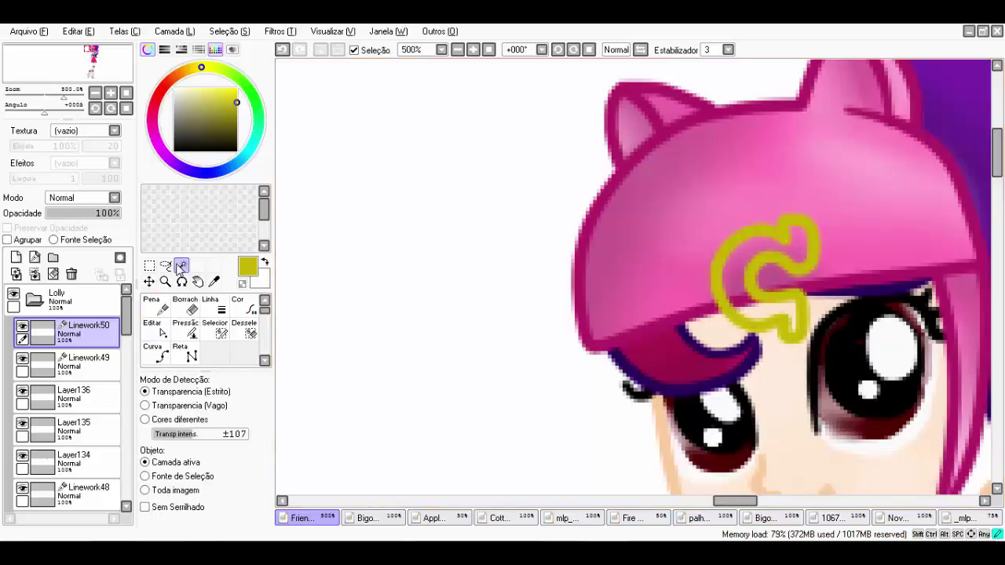
{"action": "left_click", "coordinate": [17, 257]}
{"action": "key", "text": "n"}
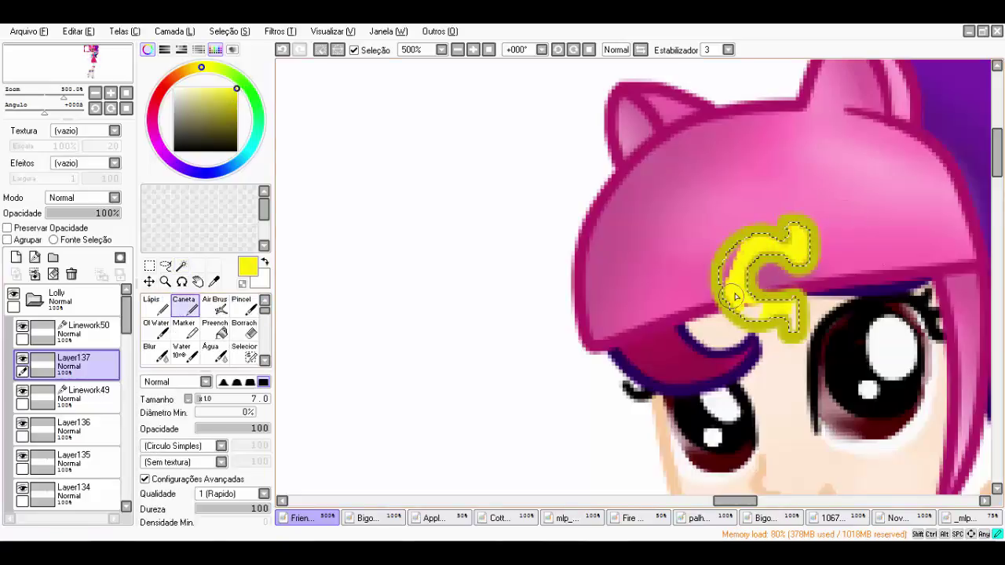
{"action": "key", "text": "d"}
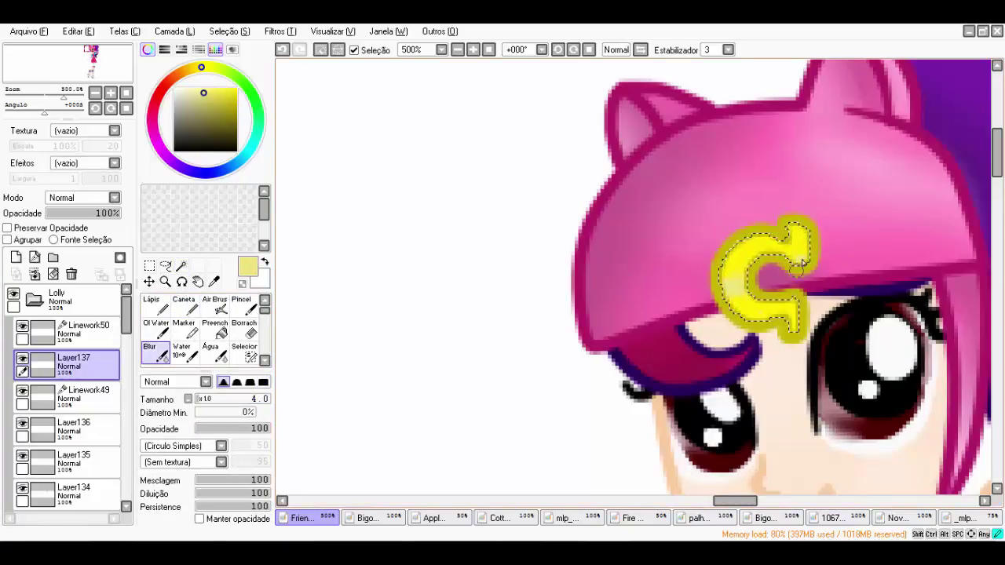
{"action": "scroll", "coordinate": [689, 422], "scroll_direction": "down", "scroll_amount": 3}
{"action": "scroll", "coordinate": [690, 422], "scroll_direction": "down", "scroll_amount": 3}
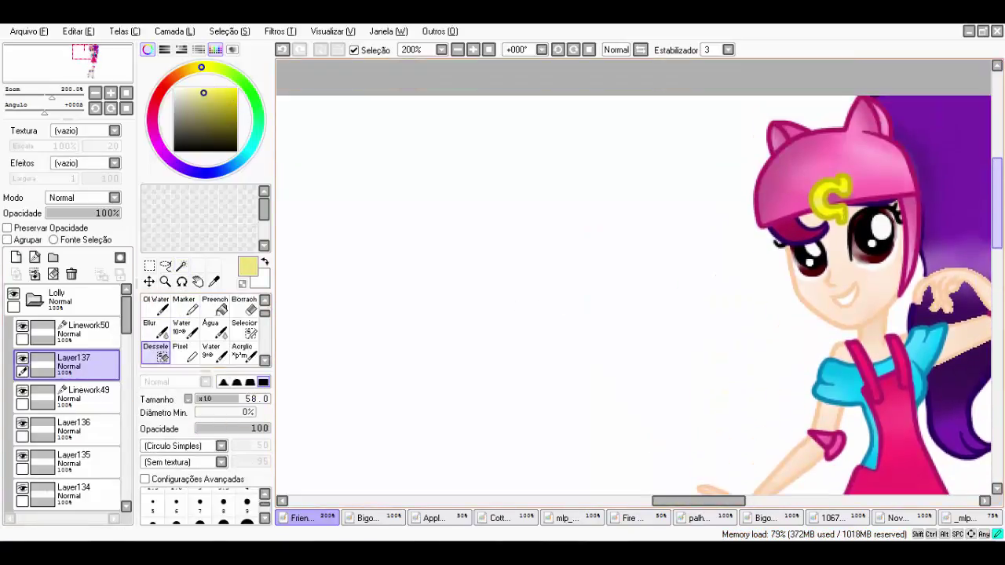
Undo the emblem's fill, highlight and outline over the helmet's front rim
{"action": "scroll", "coordinate": [807, 193], "scroll_direction": "up", "scroll_amount": 3}
{"action": "left_click", "coordinate": [84, 330]}
{"action": "key", "text": "ctrl+z"}
{"action": "key", "text": "ctrl+z"}
{"action": "key", "text": "ctrl+z"}
{"action": "key", "text": "ctrl+z"}
{"action": "key", "text": "ctrl+z"}
{"action": "key", "text": "ctrl+z"}
{"action": "key", "text": "ctrl+z"}
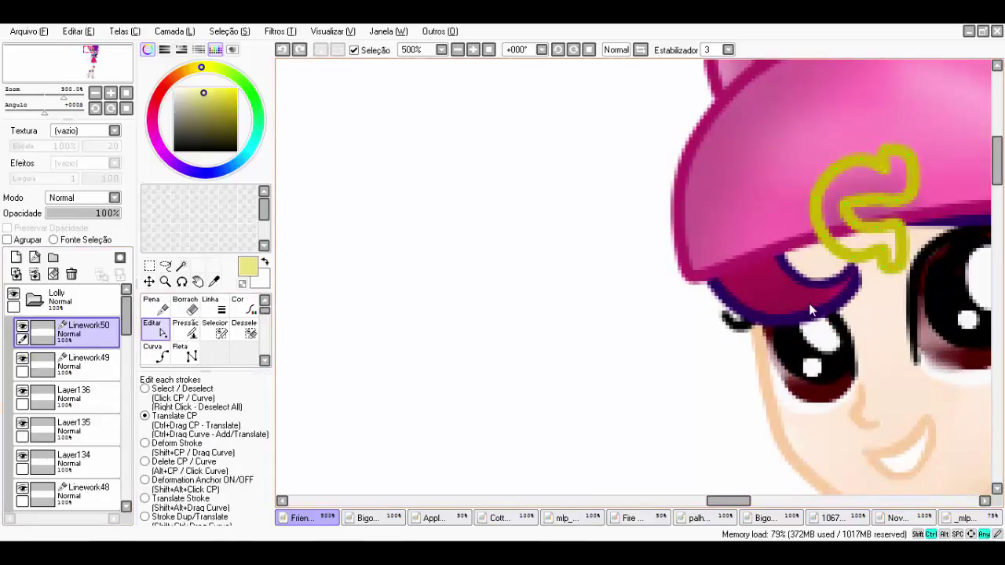
{"action": "key", "text": "ctrl+z"}
Redraw the C-shaped emblem in dark yellow near the helmet's left edge on Linework50 and adjust its line pressure
{"action": "left_click", "coordinate": [830, 190], "text": "alt"}
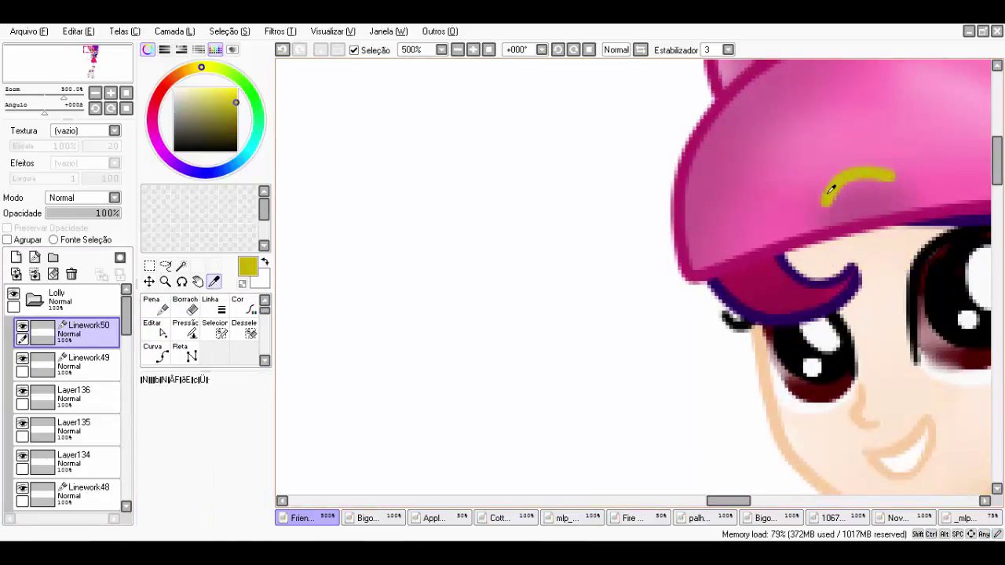
{"action": "scroll", "coordinate": [758, 252], "scroll_direction": "down", "scroll_amount": 3}
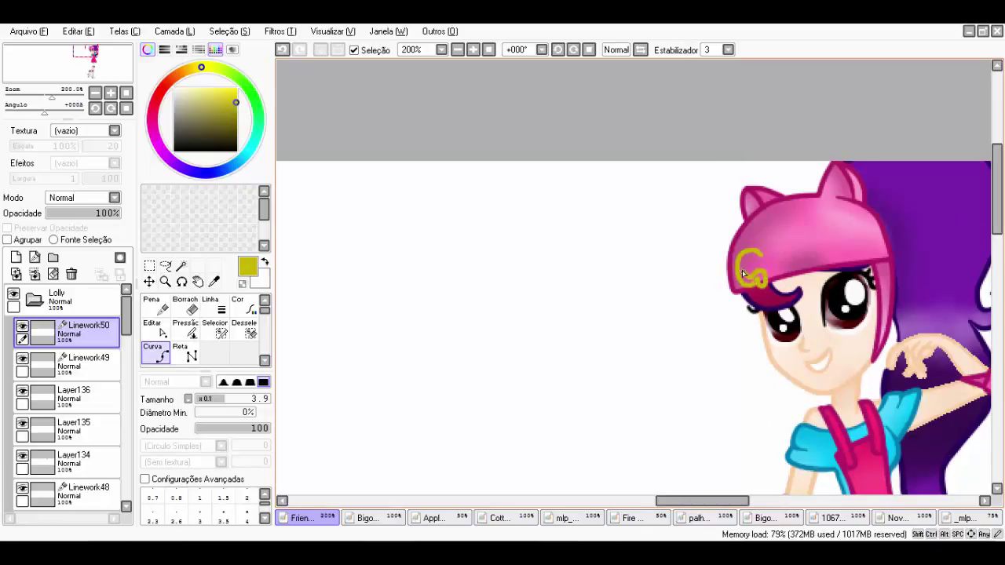
{"action": "scroll", "coordinate": [760, 258], "scroll_direction": "up", "scroll_amount": 3}
{"action": "key", "text": "ctrl+shift"}
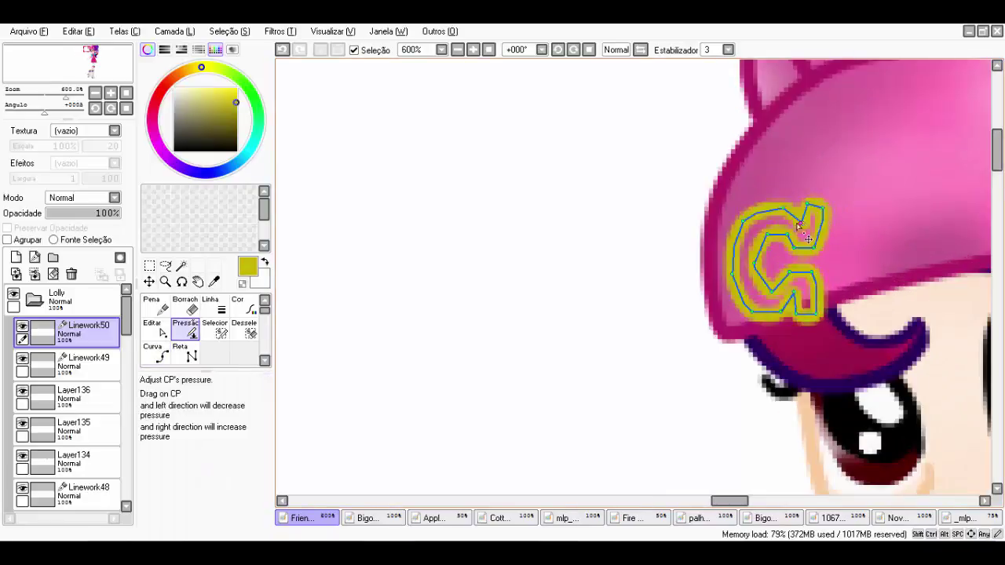
{"action": "scroll", "coordinate": [588, 330], "scroll_direction": "down", "scroll_amount": 1}
Fill the C emblem with bright yellow on new Layer137, add a blurred pale yellow highlight and clear the selection
{"action": "key", "text": "w"}
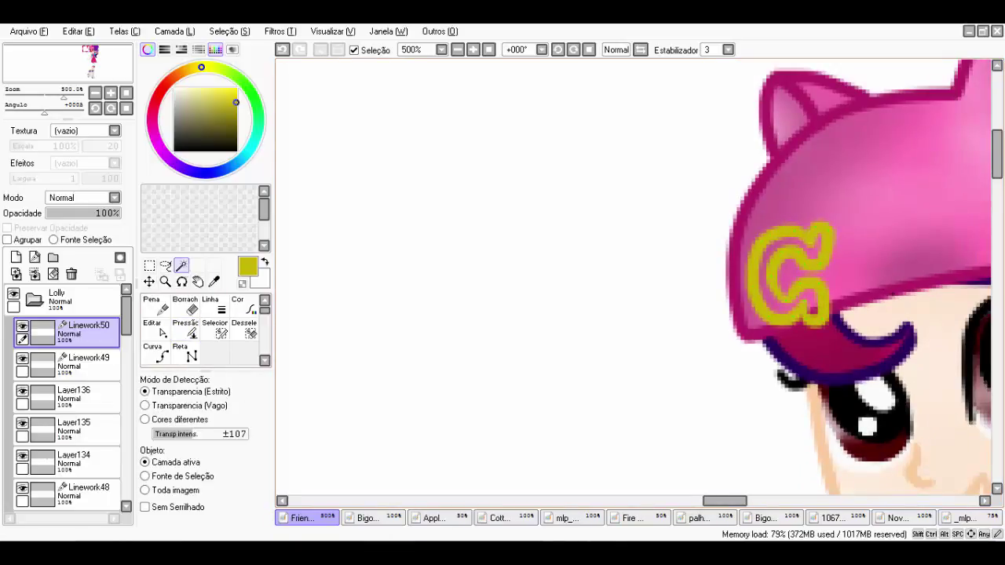
{"action": "left_click", "coordinate": [781, 249]}
{"action": "key", "text": "ctrl+shift+n"}
{"action": "key", "text": "n"}
{"action": "key", "text": "ctrl+f"}
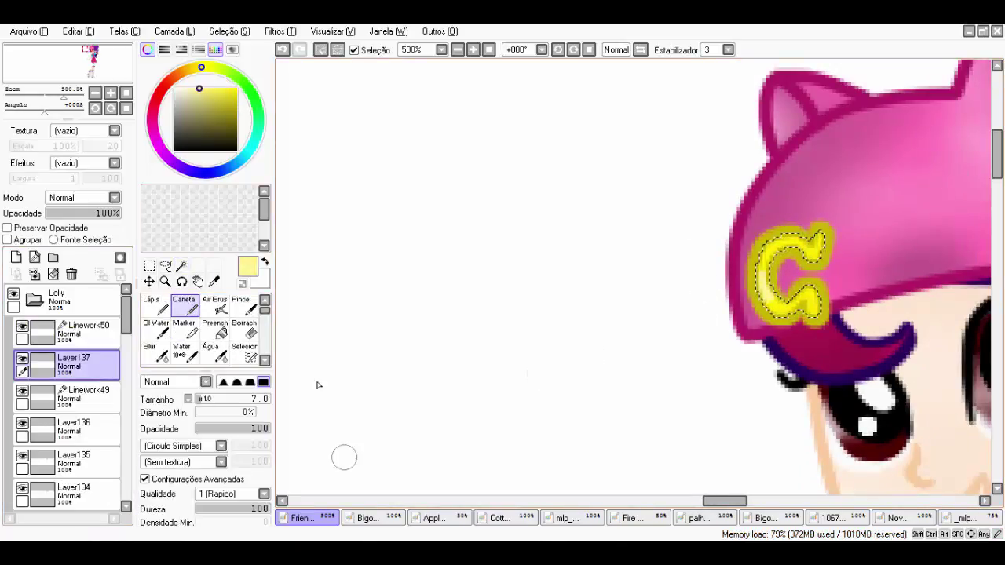
{"action": "key", "text": "u"}
{"action": "scroll", "coordinate": [464, 65], "scroll_direction": "down", "scroll_amount": 3}
{"action": "key", "text": "e"}
{"action": "key", "text": "ctrl+d"}
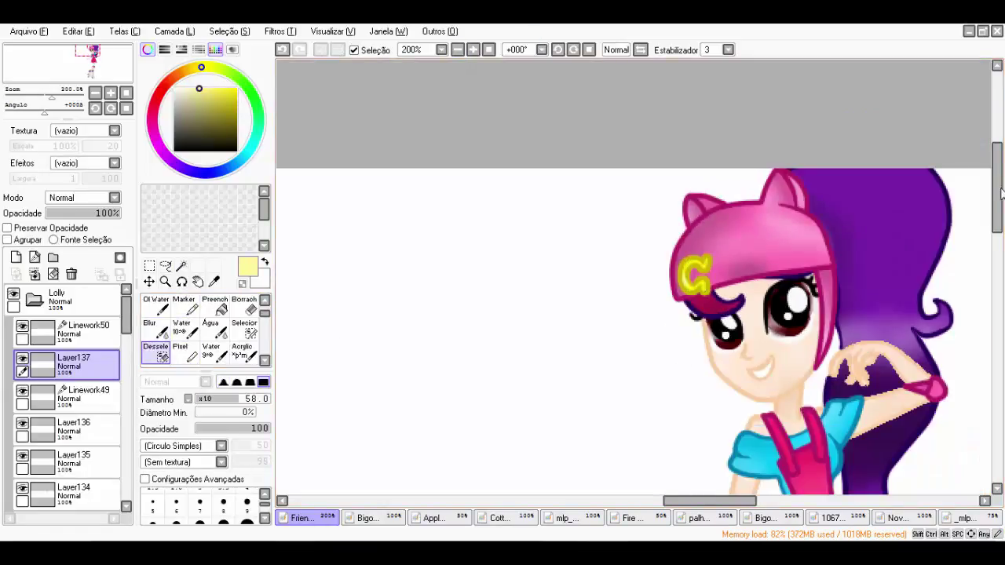
Outline a bright blue belt with small holes around the dress's waist on Linework50, using the Curve tool at size 3.9
{"action": "left_click_drag", "start_coordinate": [997, 236], "coordinate": [999, 265]}
{"action": "scroll", "coordinate": [830, 314], "scroll_direction": "up", "scroll_amount": 2}
{"action": "left_click", "coordinate": [232, 166]}
{"action": "left_click", "coordinate": [237, 92]}
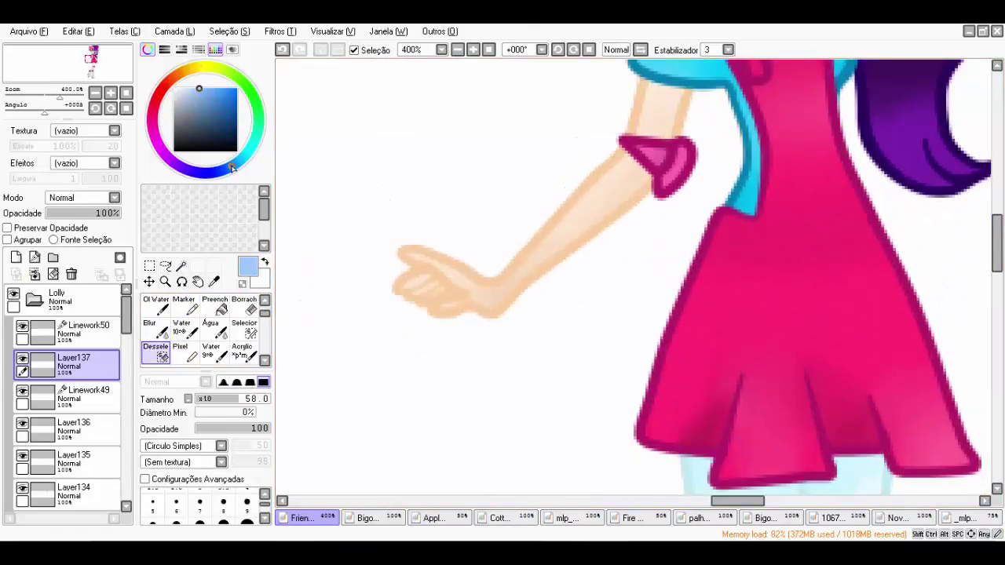
{"action": "left_click", "coordinate": [86, 330]}
{"action": "left_click", "coordinate": [167, 351]}
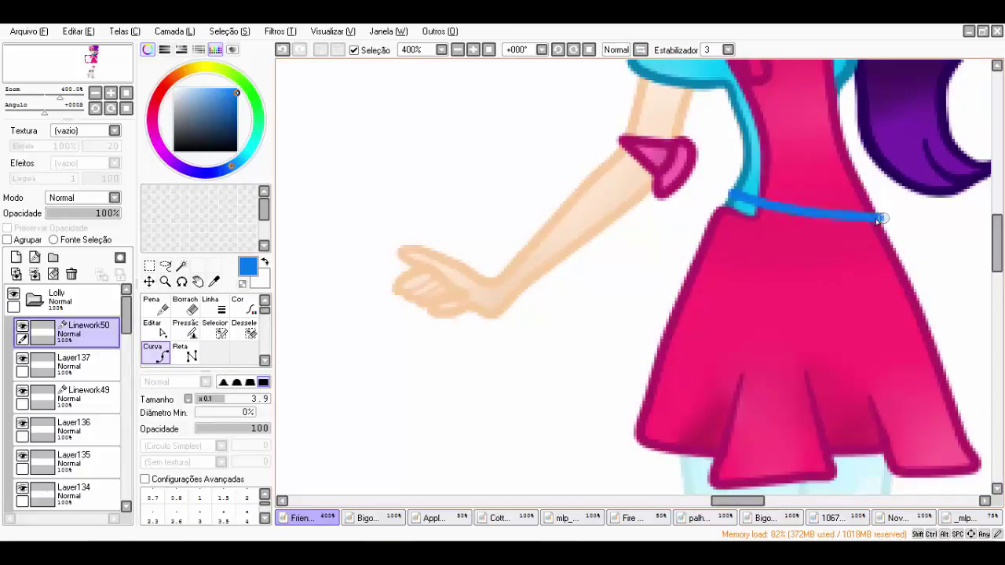
{"action": "double_click", "coordinate": [732, 197]}
{"action": "key", "text": "n"}
Select the belt's interior and fill it with light blue on Layer137 using the Caneta brush at size 7
{"action": "left_click", "coordinate": [181, 265]}
{"action": "left_click", "coordinate": [785, 250]}
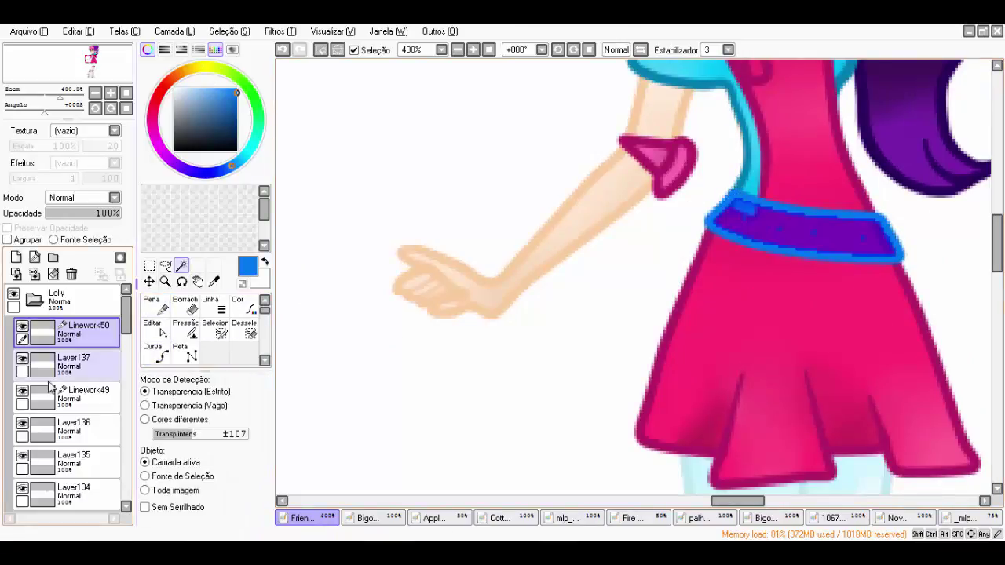
{"action": "left_click", "coordinate": [202, 95]}
{"action": "left_click", "coordinate": [75, 361]}
{"action": "left_click", "coordinate": [184, 304]}
{"action": "mouse_move", "coordinate": [726, 223]}
{"action": "left_mouse_down"}
{"action": "mouse_move", "coordinate": [737, 201]}
{"action": "mouse_move", "coordinate": [872, 240]}
{"action": "left_mouse_up"}
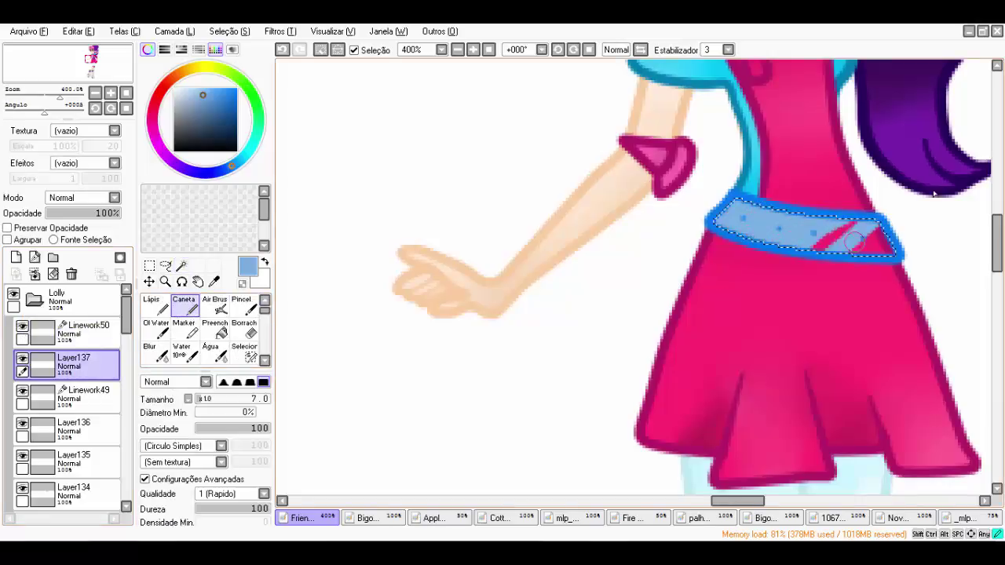
Outline a C-shaped buckle on the belt on new Linework51 in the helmet emblem's dark yellow, Curve size 3.9
{"action": "left_click", "coordinate": [35, 257]}
{"action": "scroll", "coordinate": [628, 236], "scroll_direction": "up", "scroll_amount": 10}
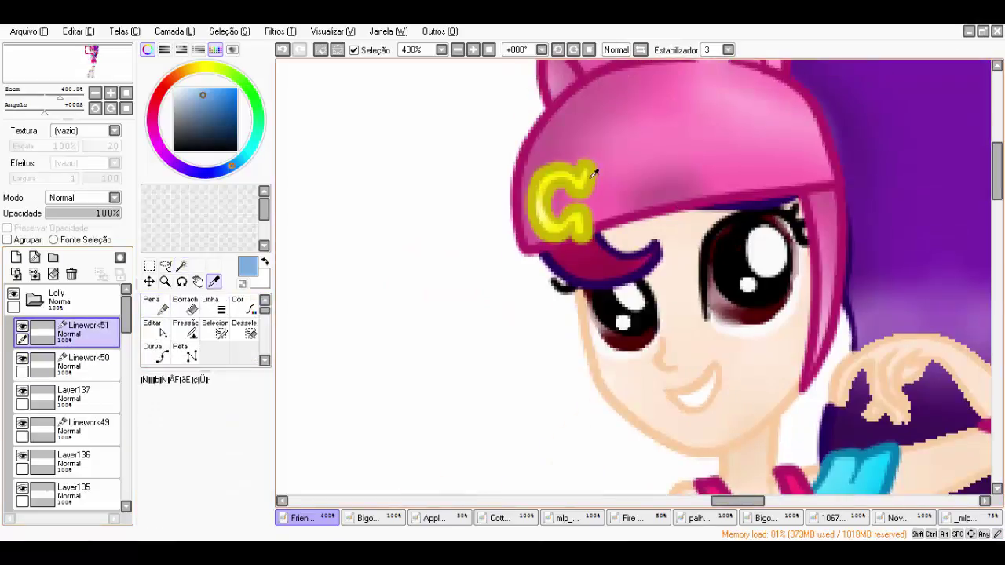
{"action": "left_click", "coordinate": [595, 173], "text": "alt"}
{"action": "scroll", "coordinate": [771, 297], "scroll_direction": "down", "scroll_amount": 8}
{"action": "scroll", "coordinate": [772, 297], "scroll_direction": "up", "scroll_amount": 1}
{"action": "key", "text": "ctrl+d"}
{"action": "left_click", "coordinate": [155, 354]}
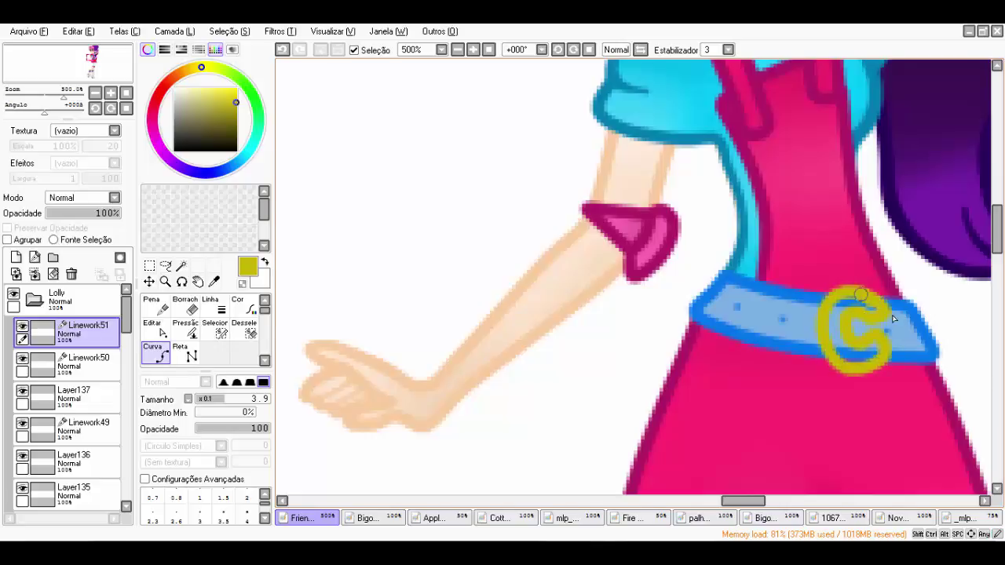
{"action": "key", "text": "ctrl"}
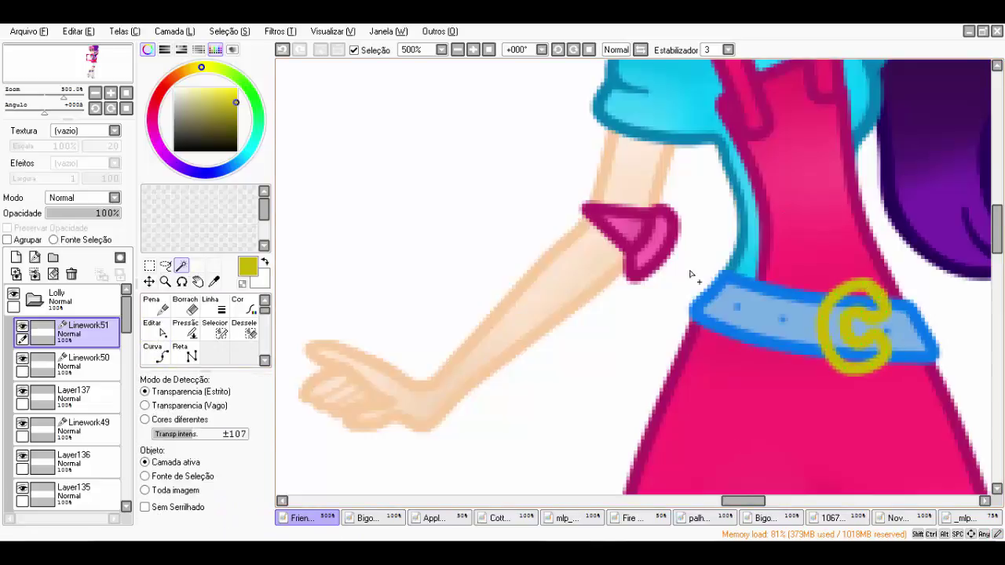
Fill the selected C buckle with the helmet emblem's bright yellow on new Layer138, placed below Linework51
{"action": "scroll", "coordinate": [689, 274], "scroll_direction": "up", "scroll_amount": 10}
{"action": "left_click", "coordinate": [518, 209], "text": "alt"}
{"action": "scroll", "coordinate": [1002, 190], "scroll_direction": "down", "scroll_amount": 5}
{"action": "scroll", "coordinate": [1002, 190], "scroll_direction": "down", "scroll_amount": 5}
{"action": "left_click", "coordinate": [16, 257]}
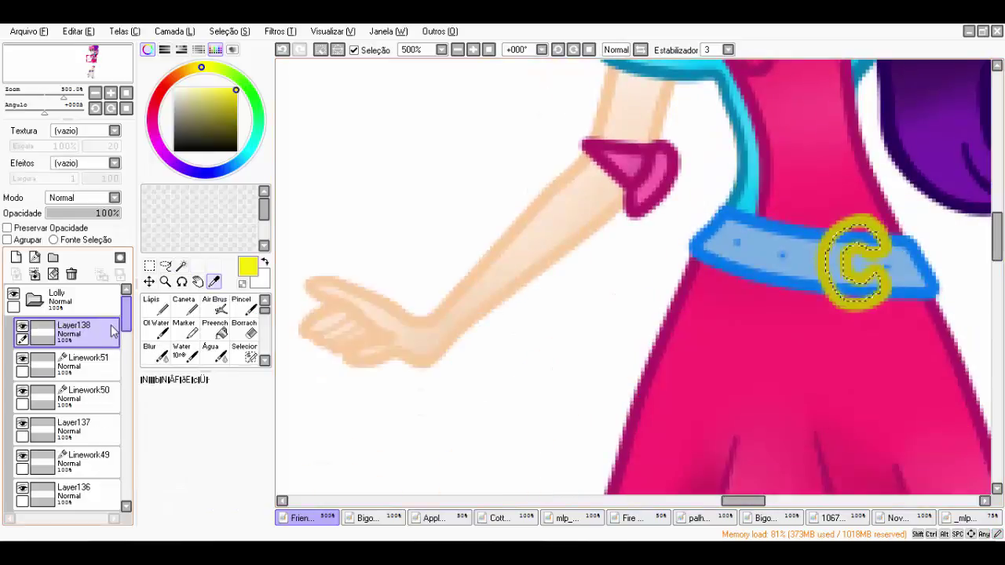
{"action": "left_click_drag", "start_coordinate": [71, 333], "coordinate": [71, 364]}
{"action": "left_click", "coordinate": [184, 306]}
Add a pale yellow highlight to the C buckle, soften it with Blur at size 4 and clear the selection
{"action": "scroll", "coordinate": [313, 366], "scroll_direction": "up", "scroll_amount": 8}
{"action": "left_click", "coordinate": [199, 89]}
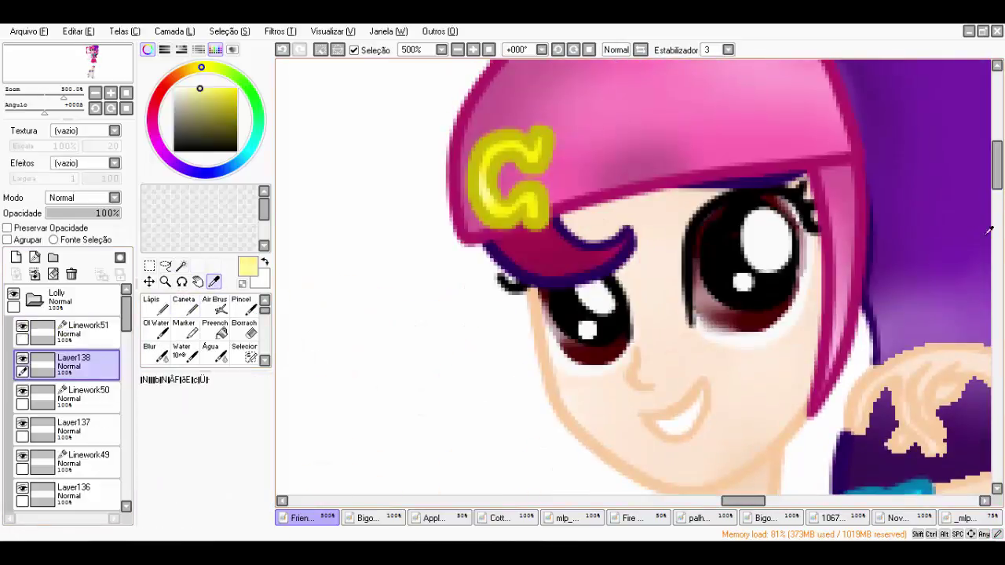
{"action": "scroll", "coordinate": [640, 279], "scroll_direction": "down", "scroll_amount": 8}
{"action": "left_click", "coordinate": [157, 354]}
{"action": "scroll", "coordinate": [659, 366], "scroll_direction": "down", "scroll_amount": 2}
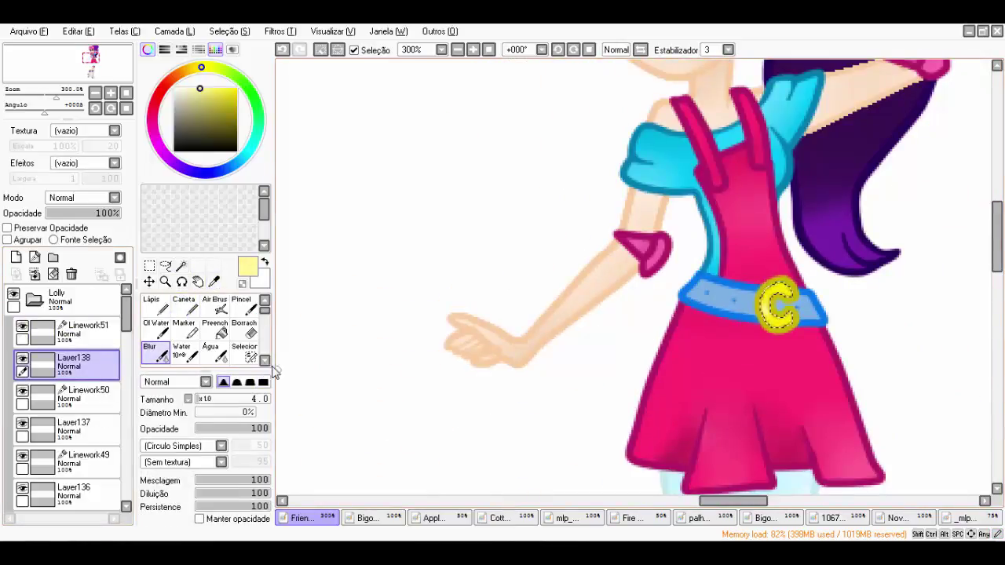
{"action": "left_click", "coordinate": [157, 354]}
Collapse the Lolly folder and show the Bucket, Lilica, Party Cannon, Rainy, Cotton, Sugar, Ruby and Jewel folders
{"action": "scroll", "coordinate": [558, 384], "scroll_direction": "down", "scroll_amount": 6}
{"action": "scroll", "coordinate": [558, 384], "scroll_direction": "down", "scroll_amount": 2}
{"action": "left_click_drag", "start_coordinate": [758, 503], "coordinate": [610, 512]}
{"action": "left_click", "coordinate": [34, 299]}
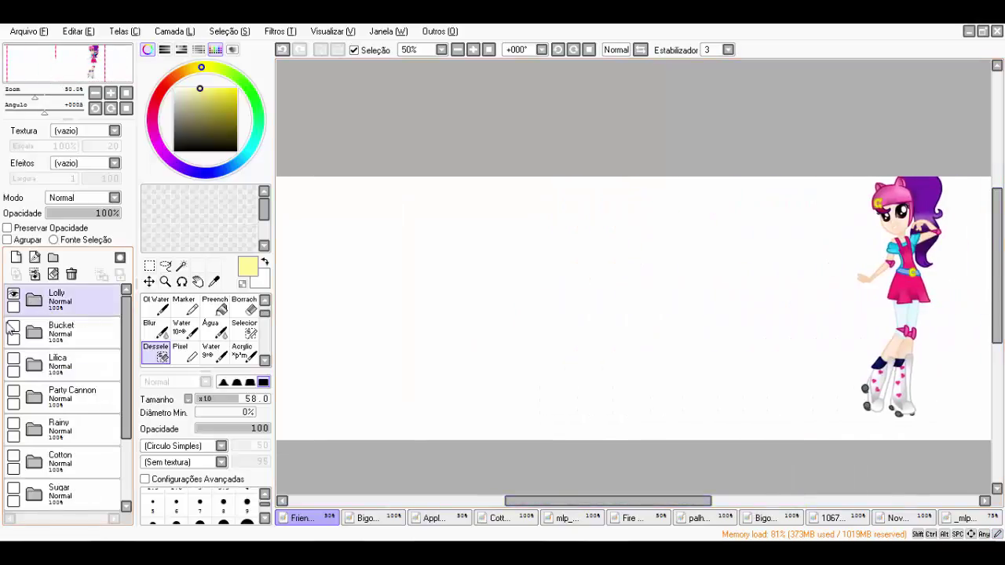
{"action": "left_click", "coordinate": [13, 328]}
{"action": "left_click", "coordinate": [13, 360]}
{"action": "left_click", "coordinate": [13, 393]}
{"action": "left_click", "coordinate": [15, 428]}
{"action": "left_click", "coordinate": [14, 457]}
{"action": "scroll", "coordinate": [14, 439], "scroll_direction": "down", "scroll_amount": 1}
{"action": "left_click", "coordinate": [14, 404]}
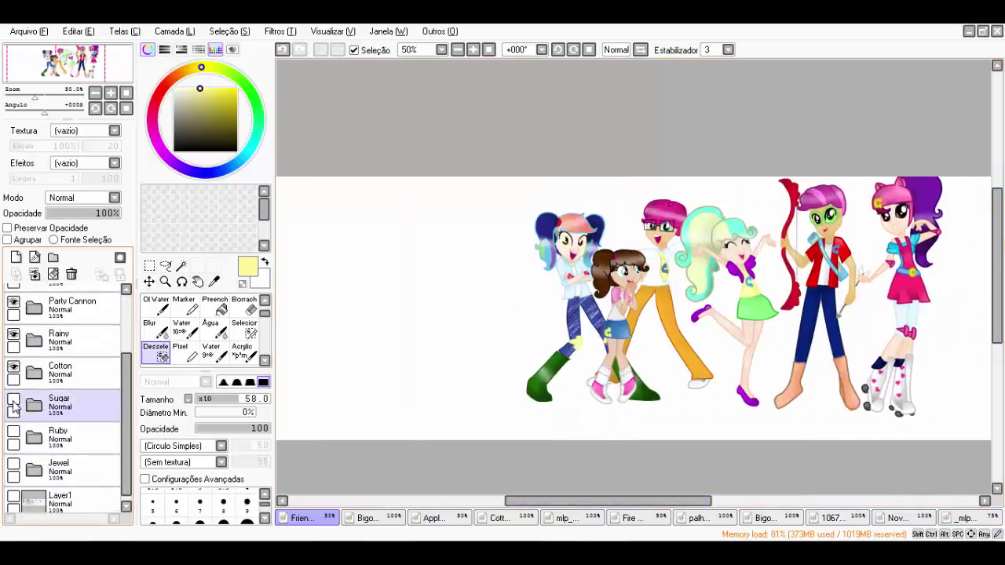
{"action": "left_click", "coordinate": [13, 399]}
{"action": "left_click", "coordinate": [14, 431]}
{"action": "left_click", "coordinate": [13, 463]}
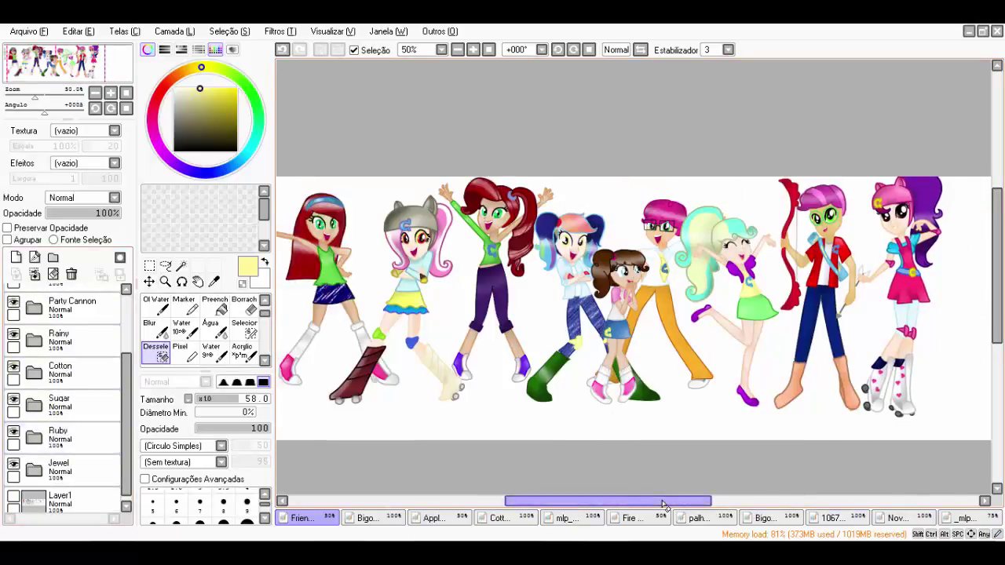